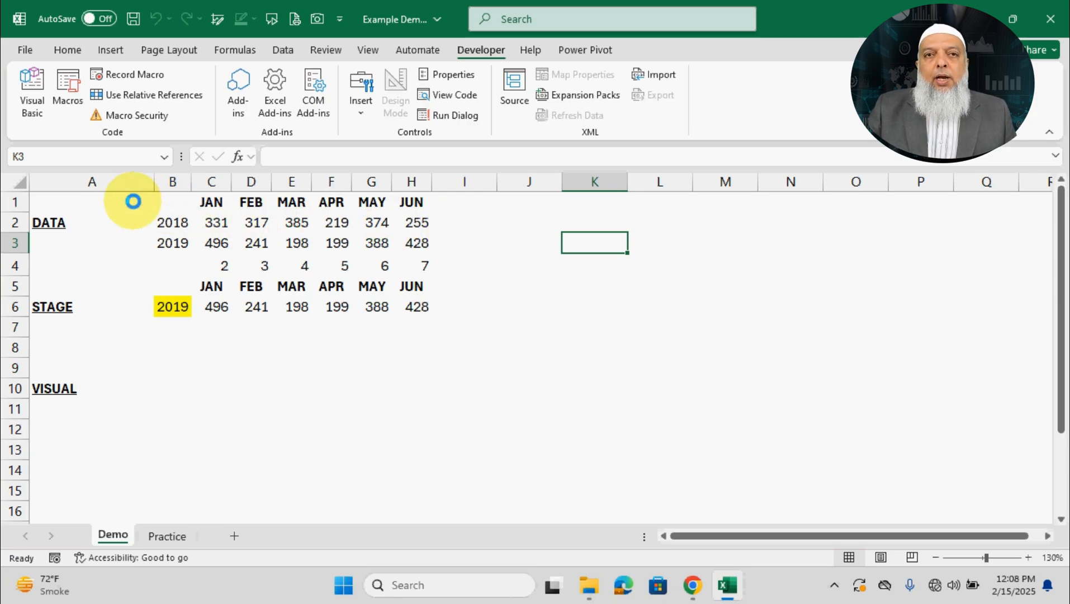
- Examine the DATA, STAGE and VISUAL sections of the Demo sheet and the available form controls
drag(86, 305, 410, 313)
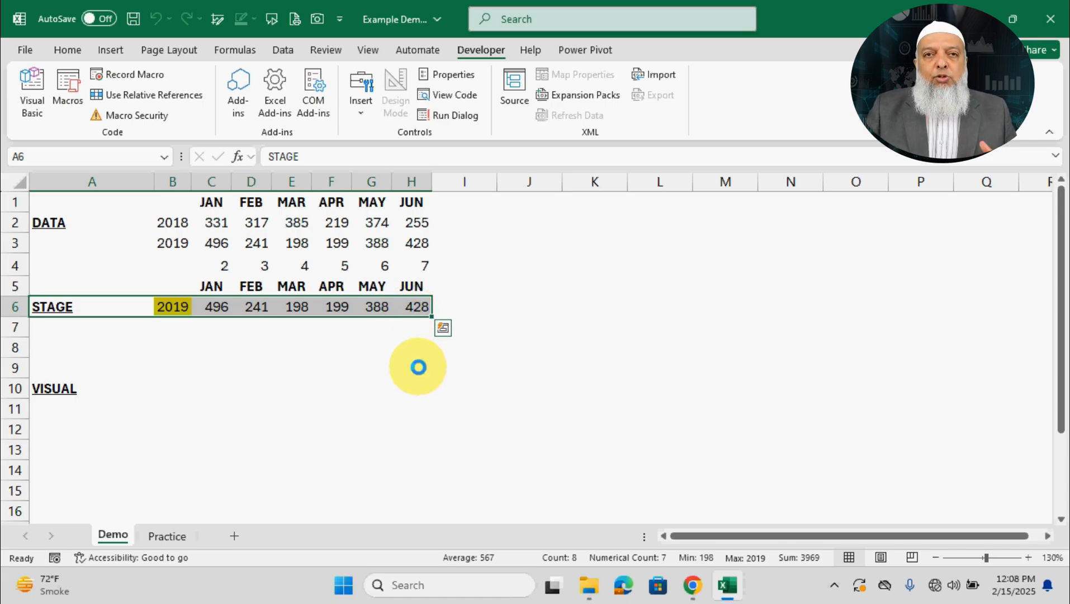
click(63, 390)
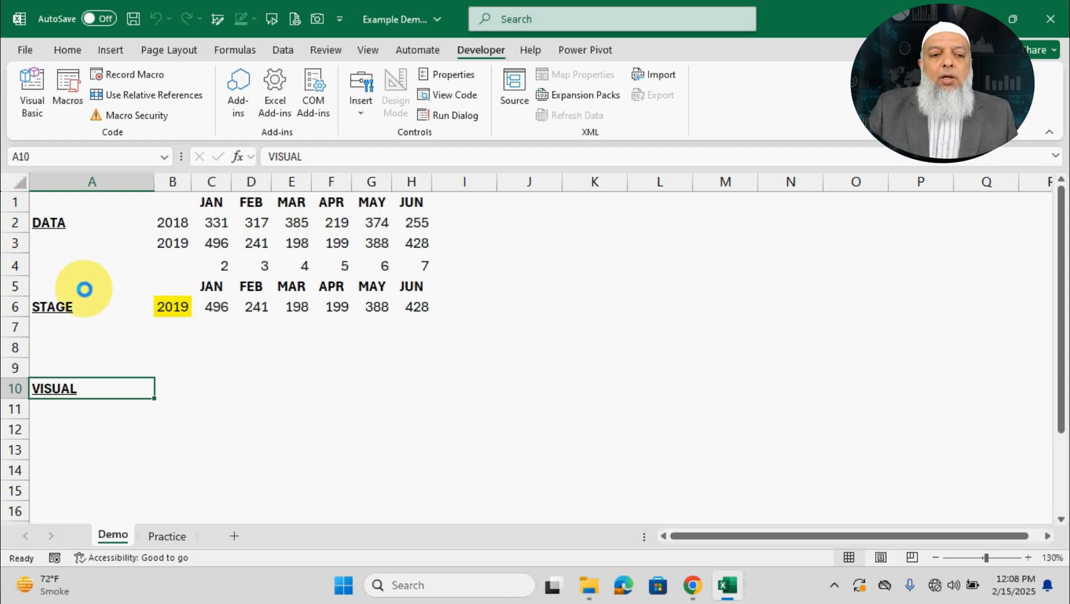
drag(86, 306, 423, 307)
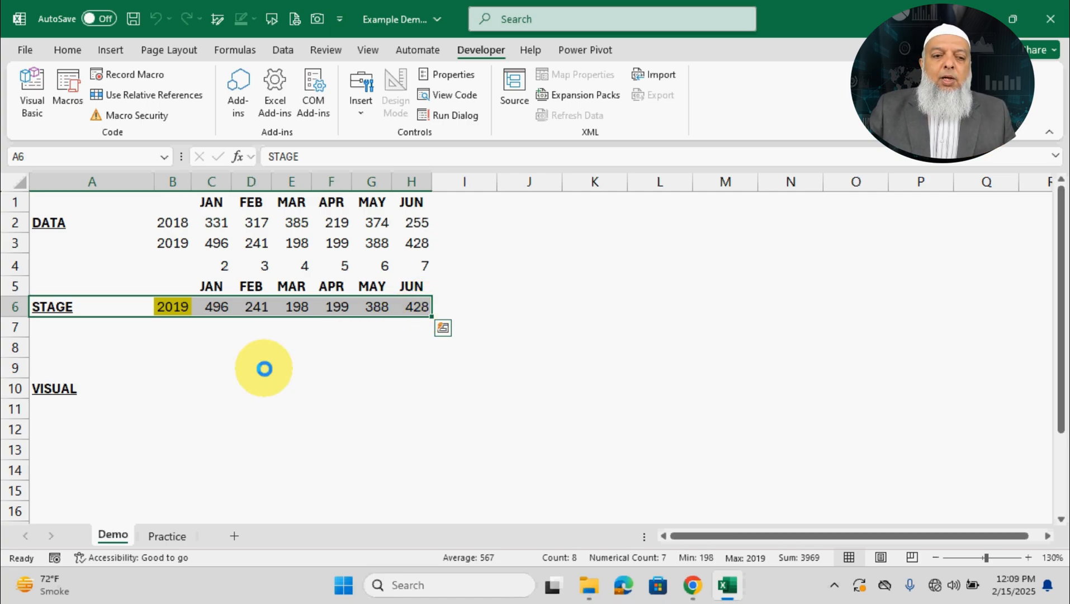
click(85, 382)
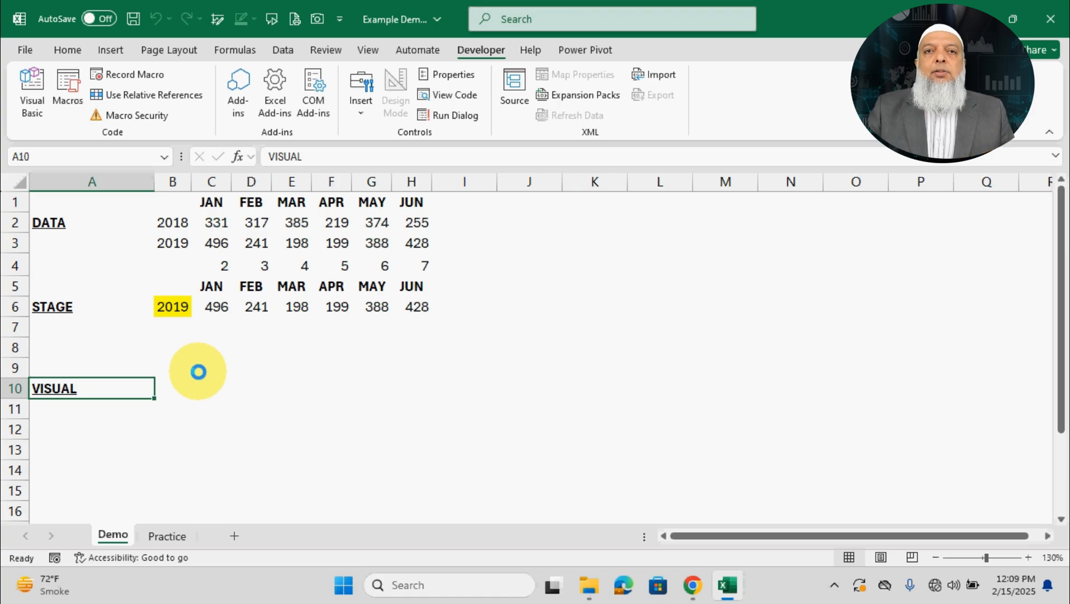
drag(92, 221, 420, 243)
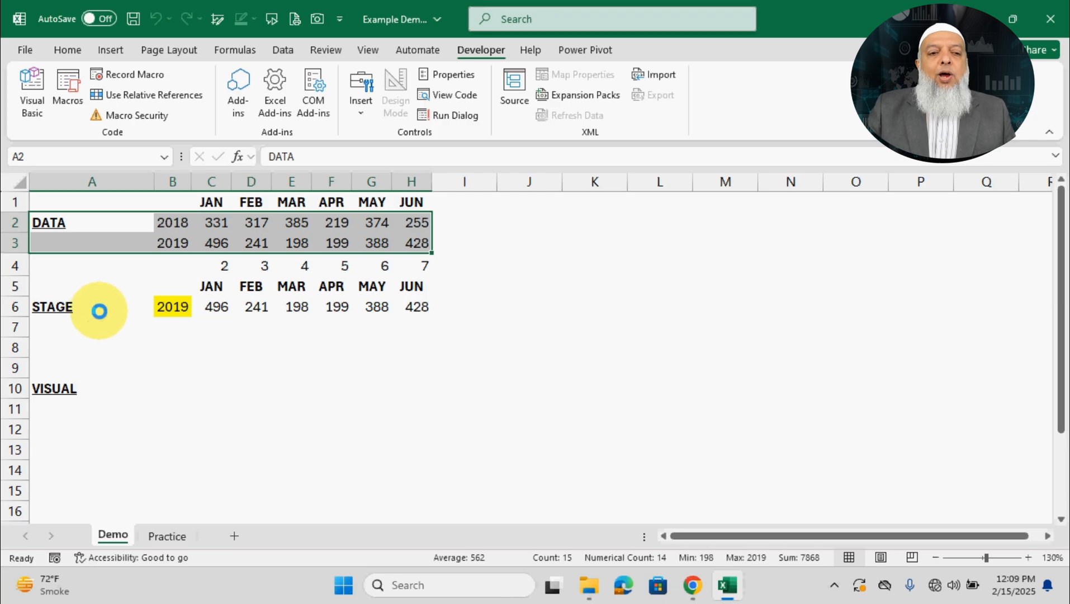
drag(97, 312, 407, 306)
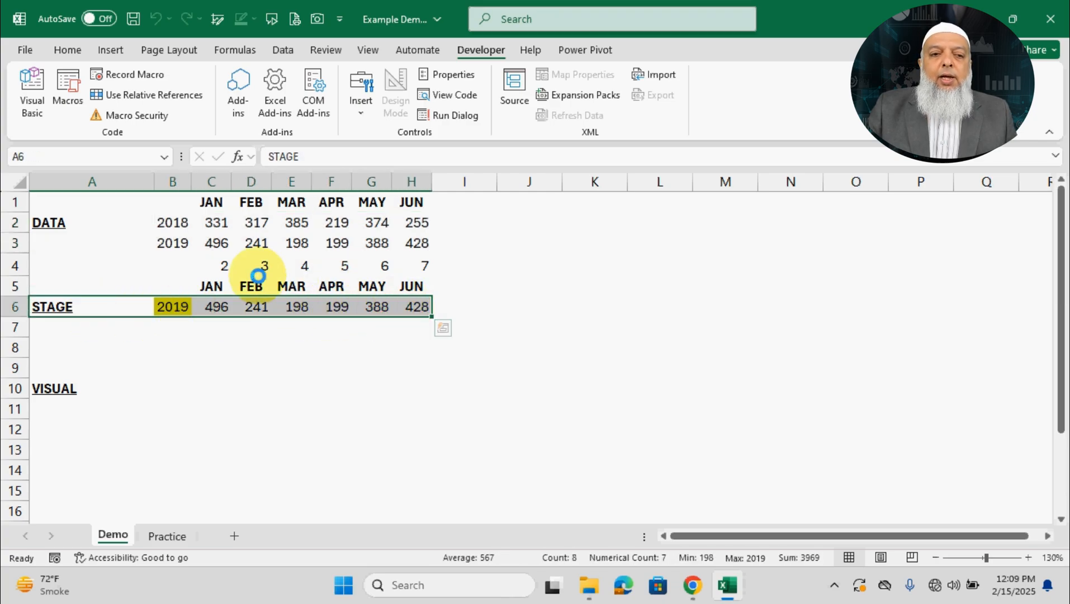
click(82, 390)
drag(82, 390, 414, 388)
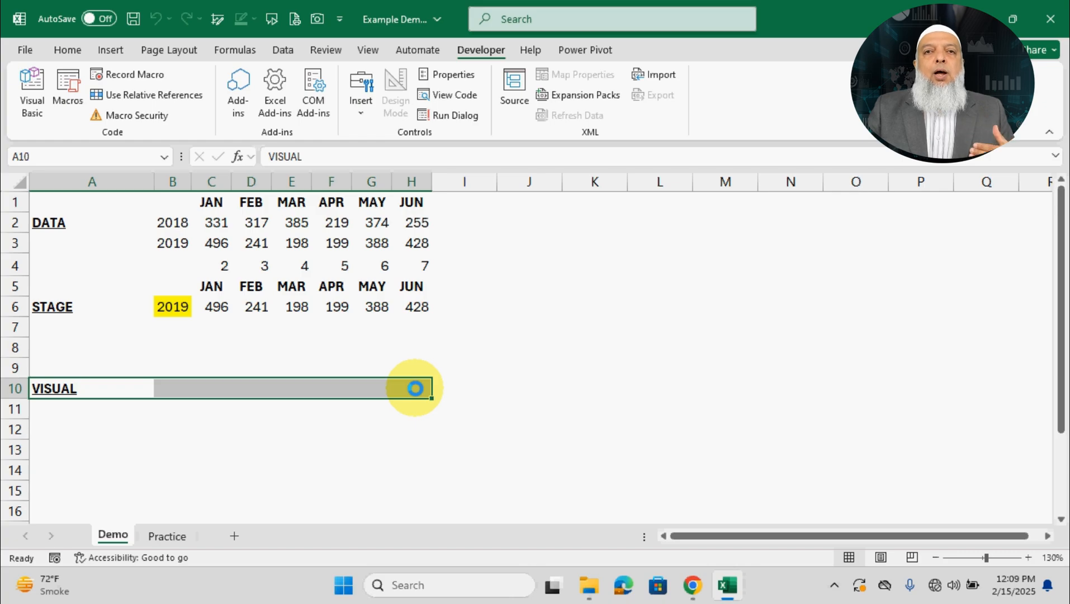
click(453, 352)
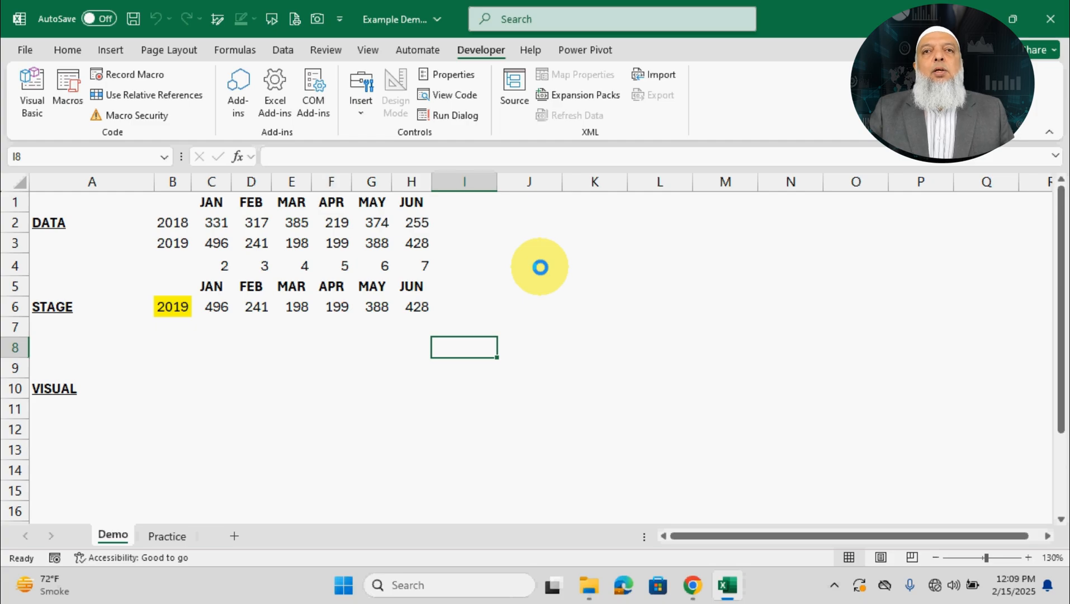
click(360, 89)
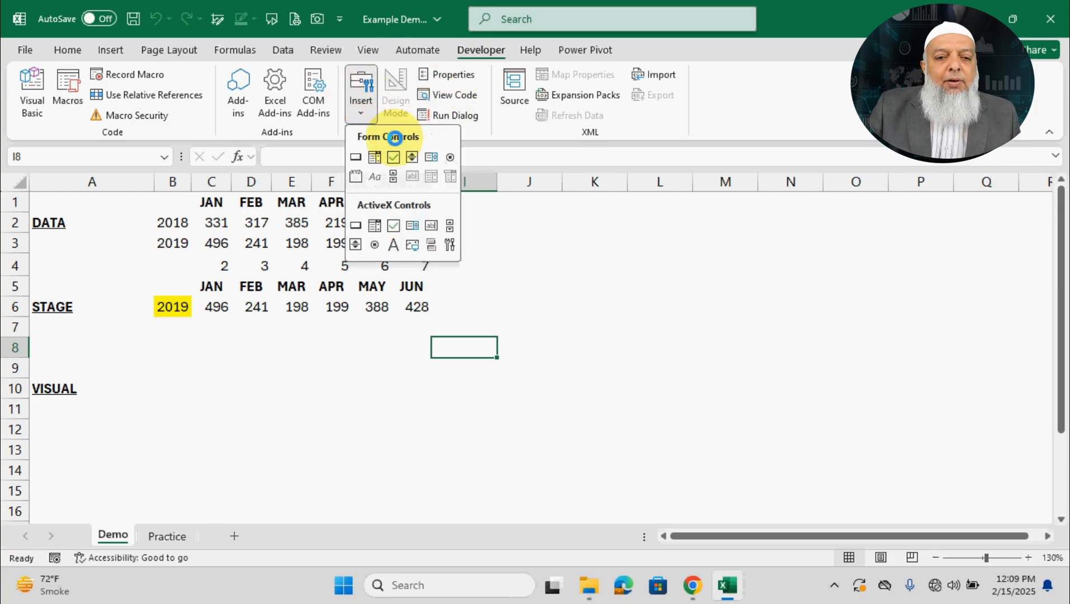
click(593, 256)
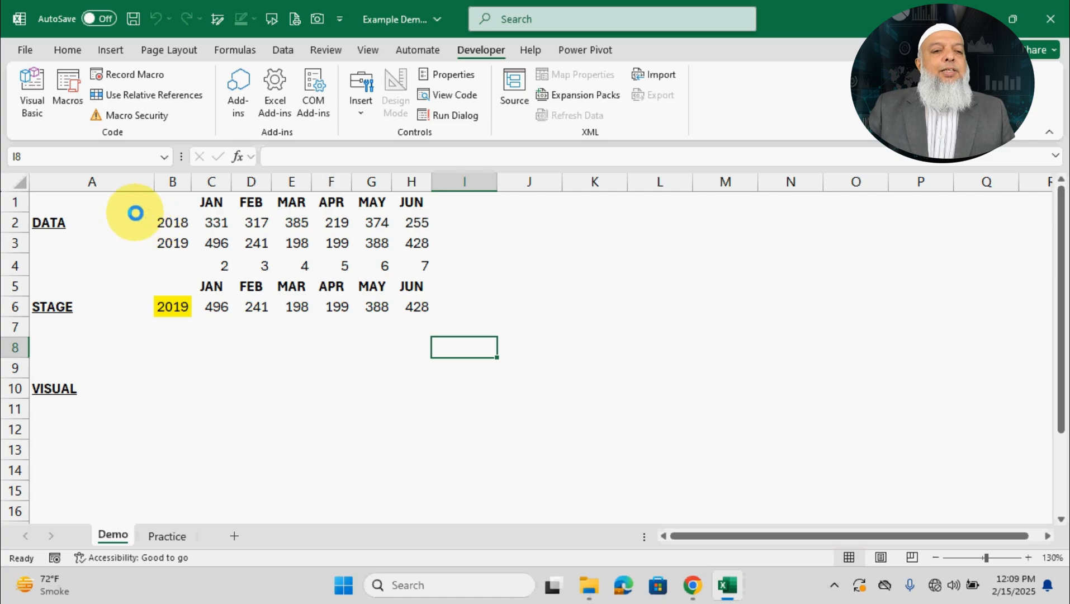
- Examine the 2018 and 2019 data rows, the year cell B6 and the existing VLOOKUP formula in C6
drag(162, 222, 412, 218)
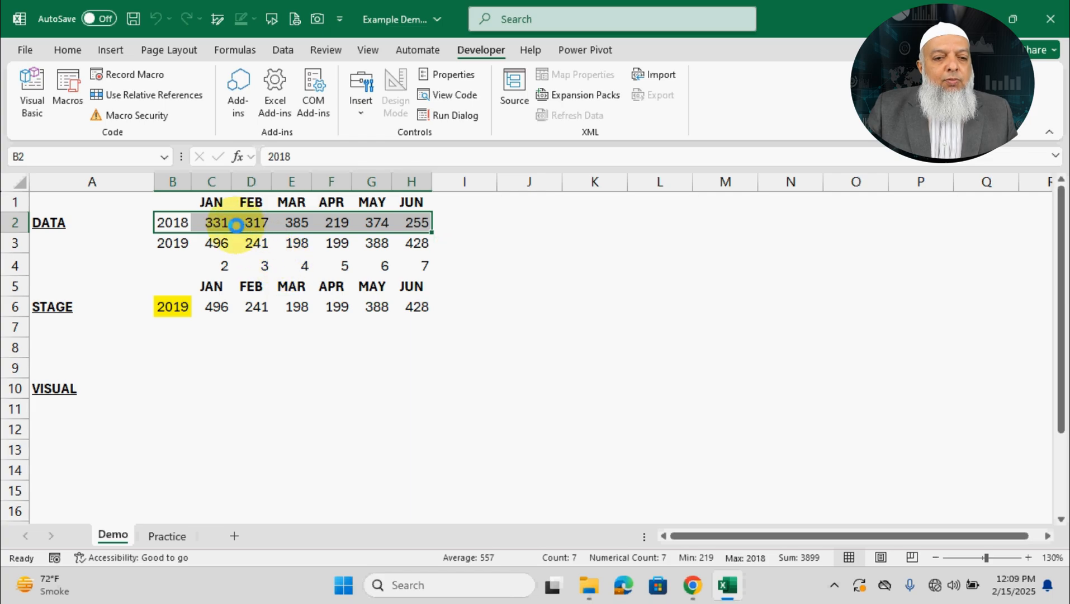
click(182, 244)
drag(137, 207, 417, 235)
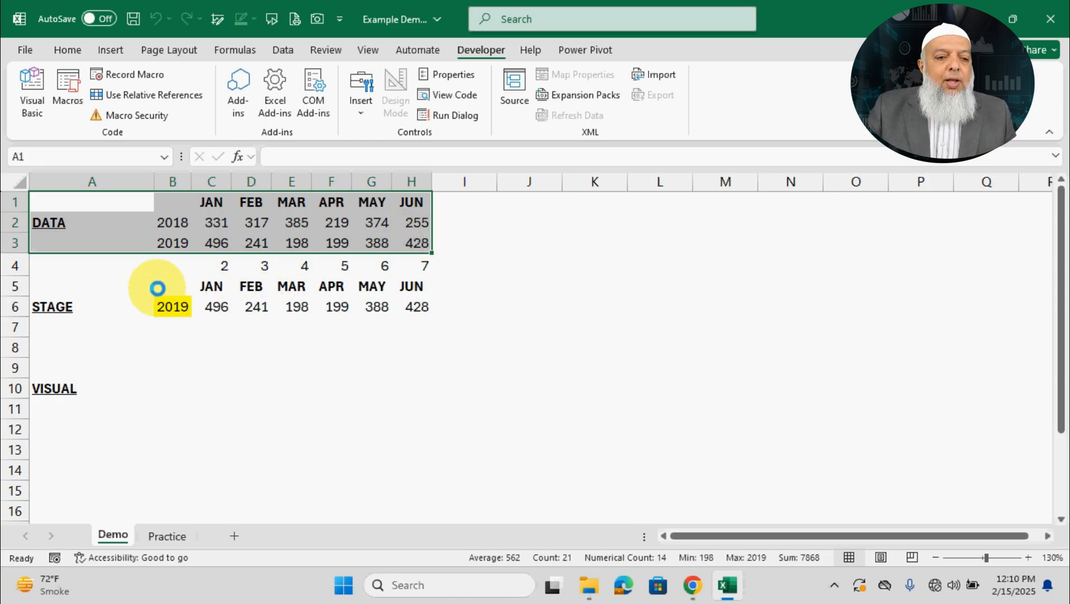
click(106, 304)
click(171, 305)
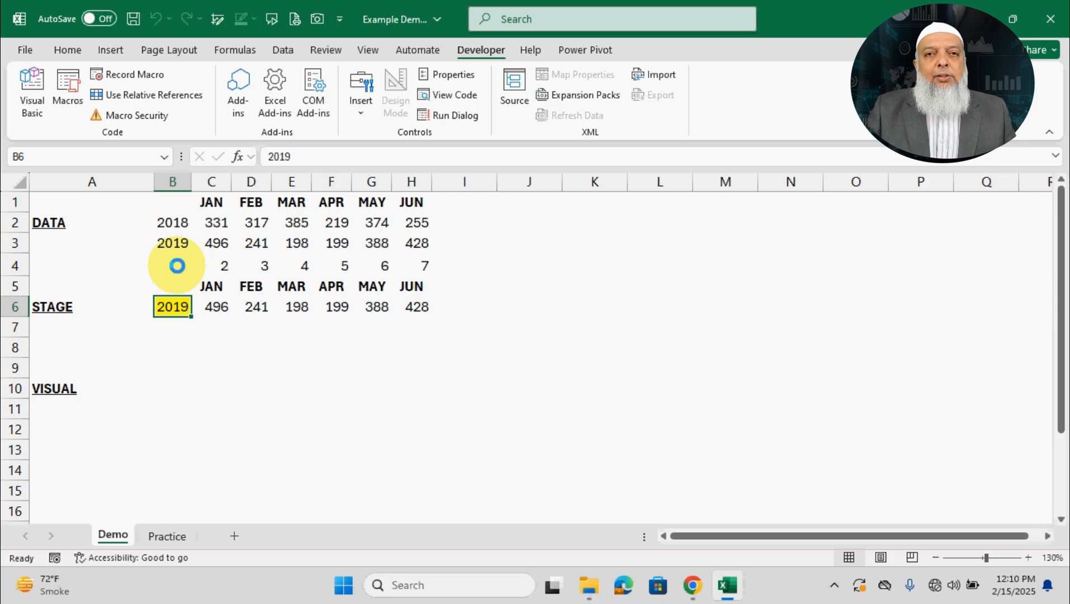
click(173, 222)
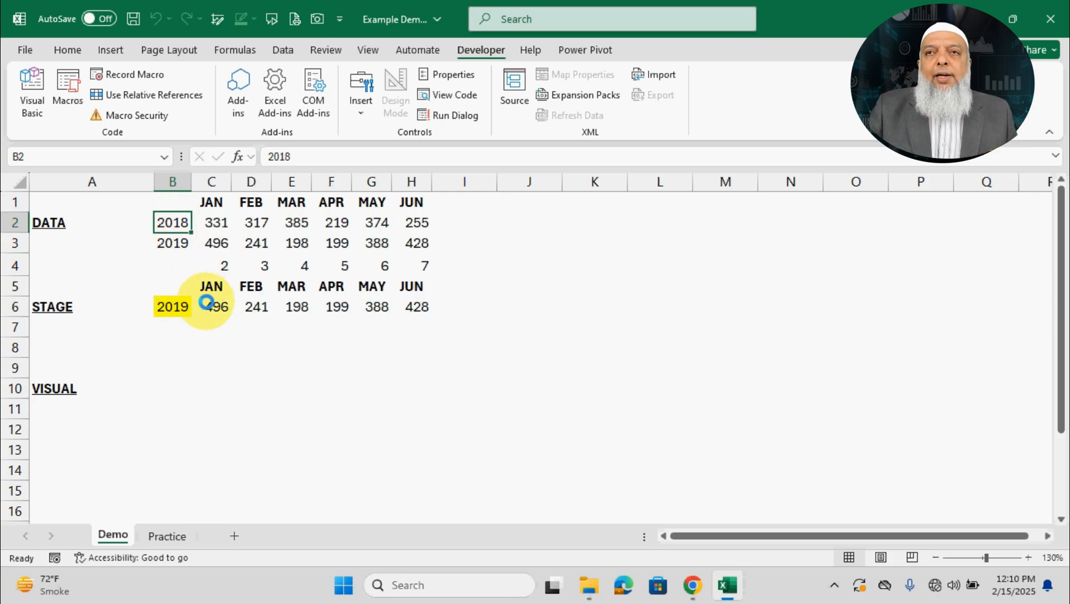
click(189, 307)
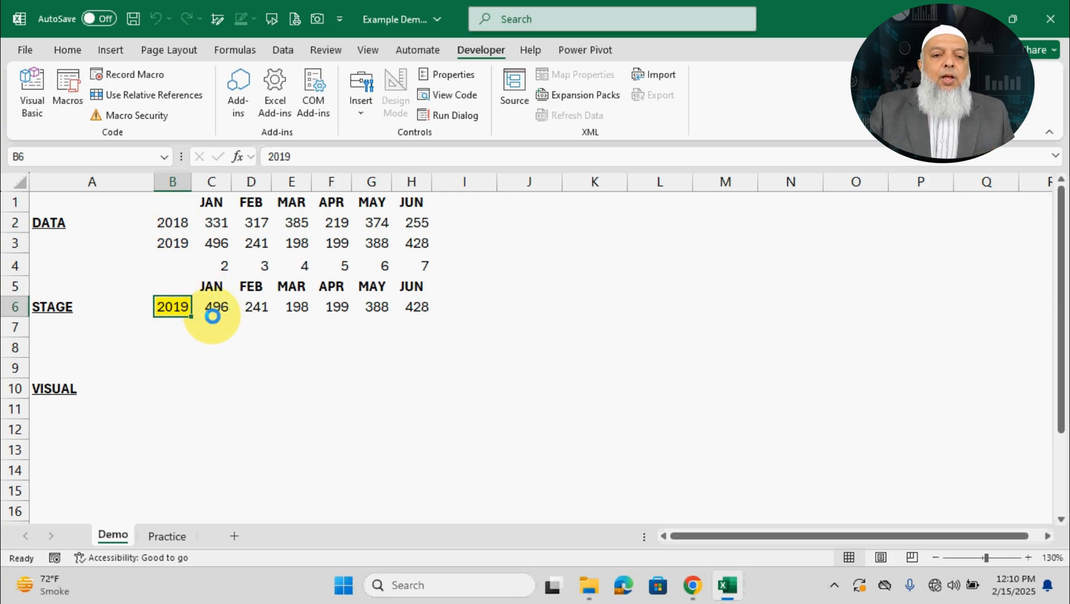
click(217, 307)
double_click(218, 307)
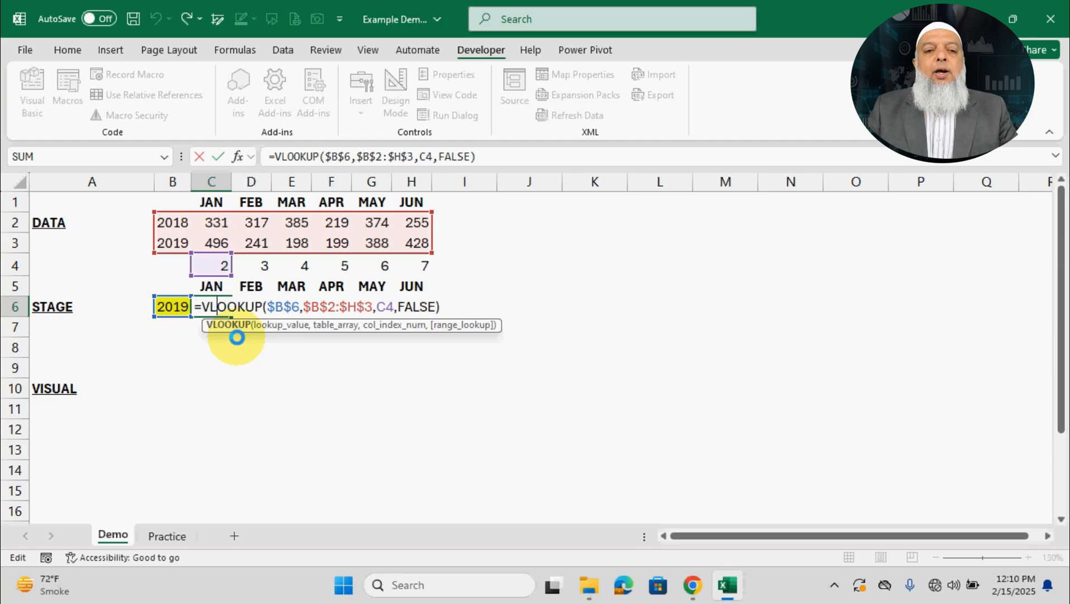
key(Escape)
- Clear the STAGE values in C6:H6 and start a VLOOKUP formula in C6 with the absolute lookup value $B$6
drag(222, 310, 415, 312)
key(Delete)
click(212, 306)
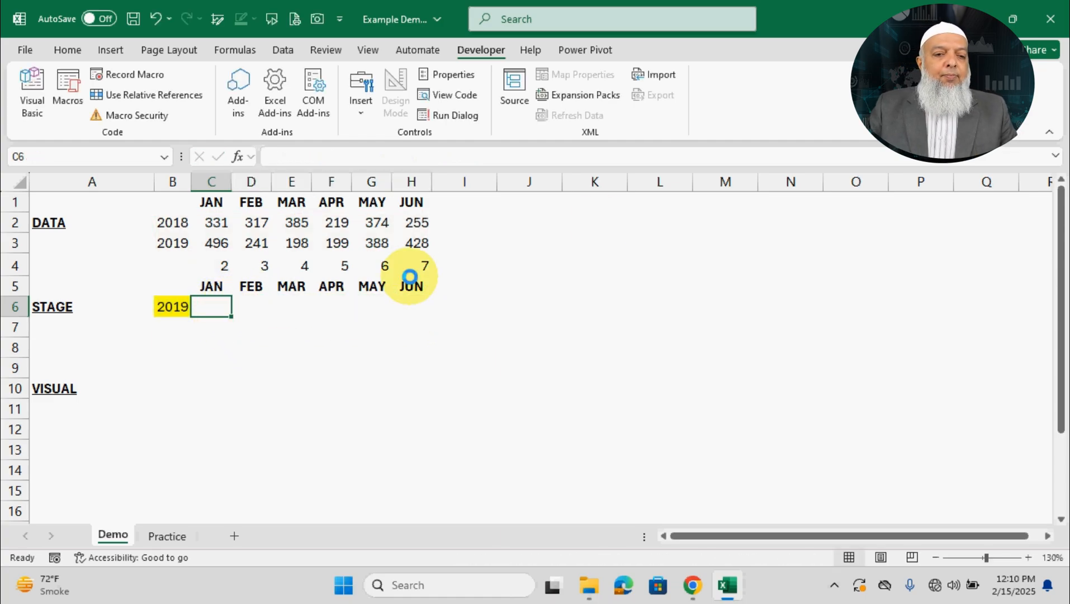
text(=vl)
key(Tab)
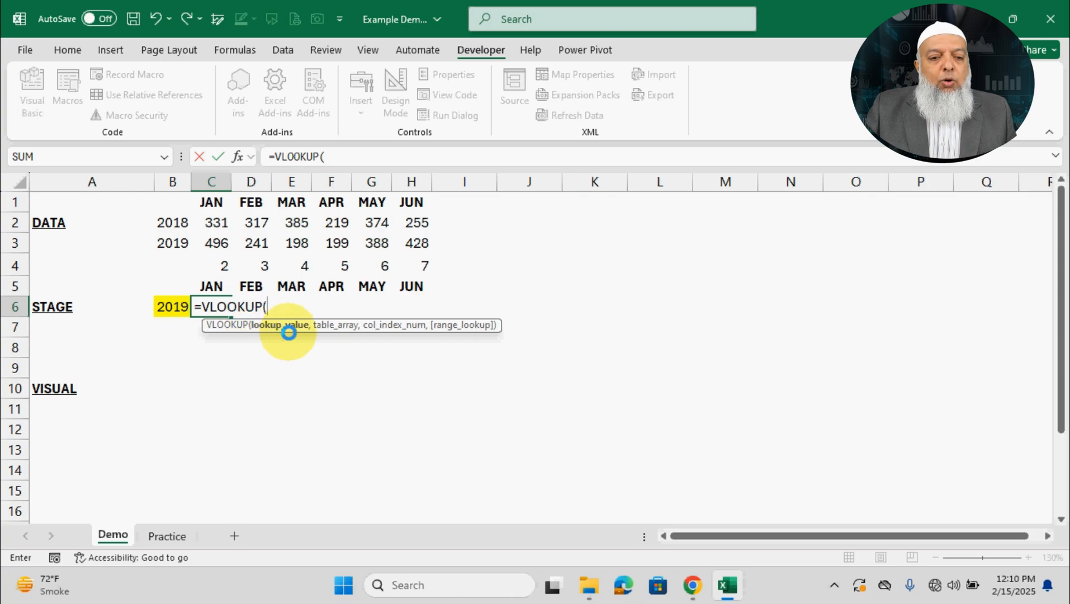
click(188, 308)
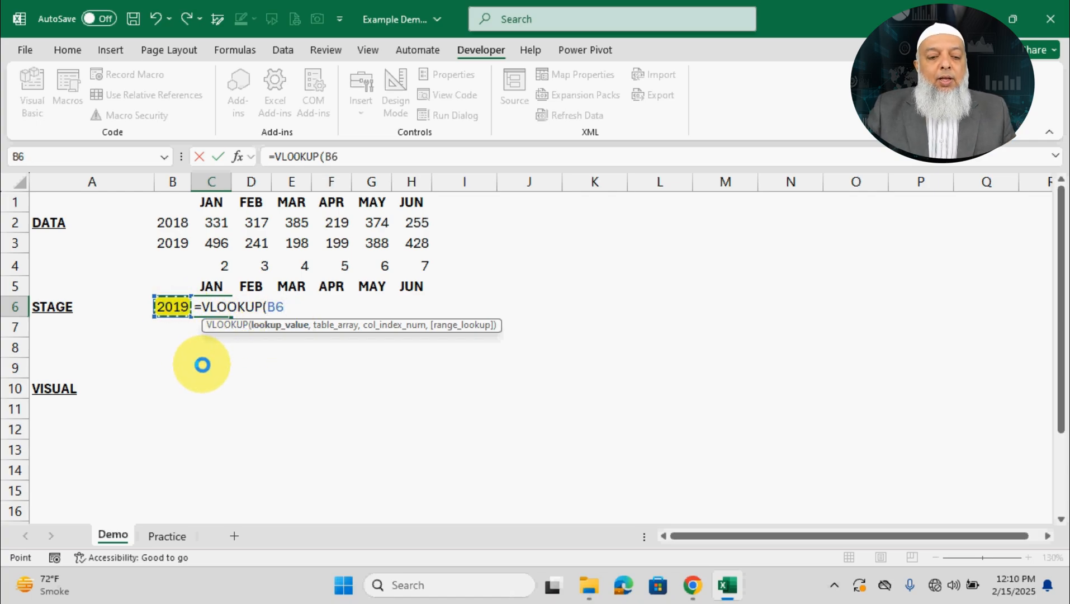
key(F4)
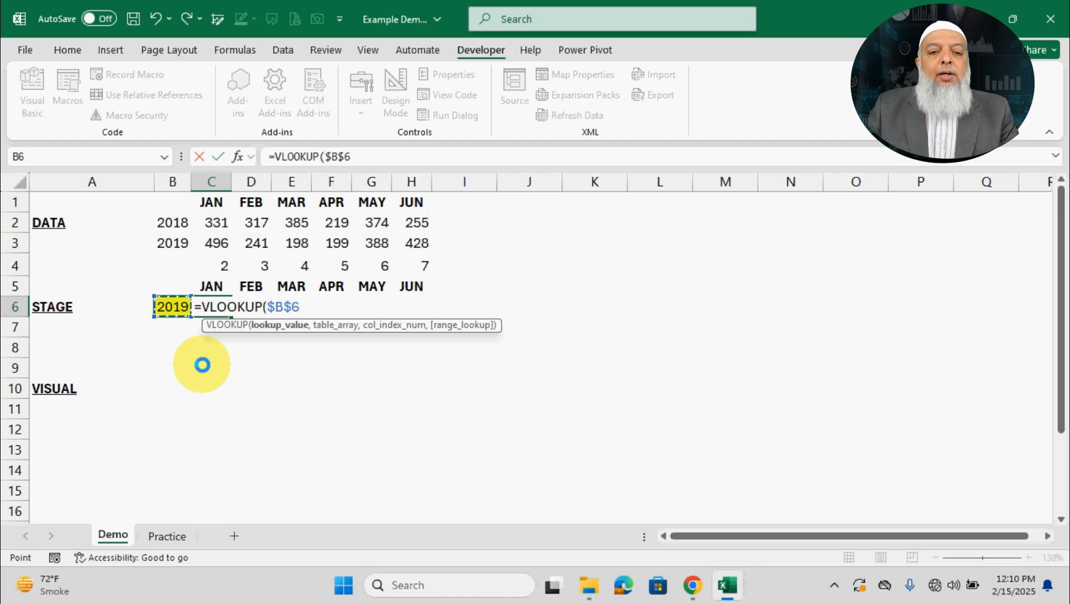
text(,)
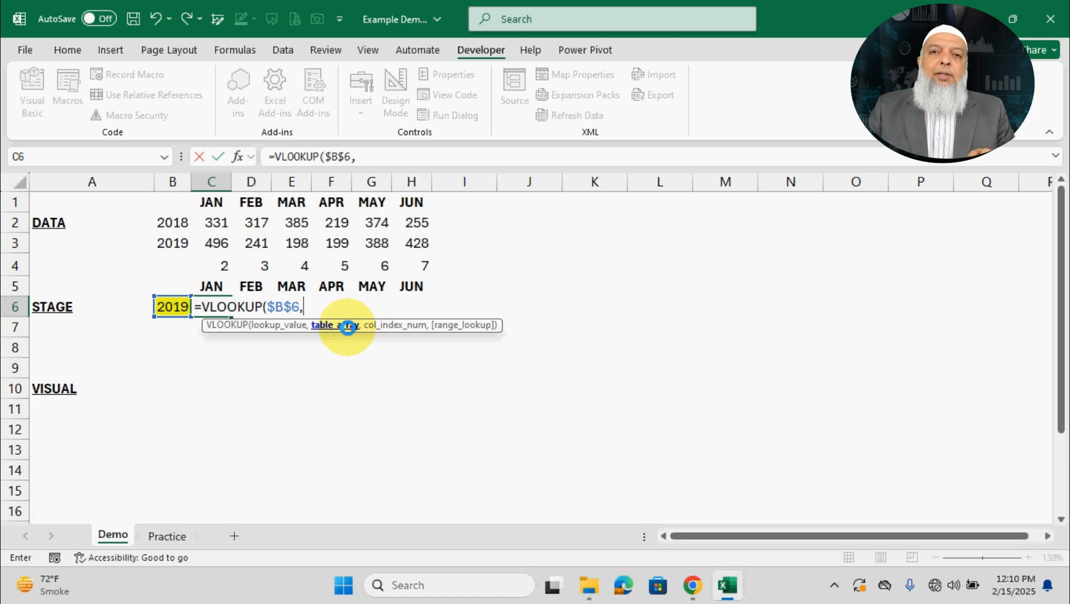
- Complete the C6 VLOOKUP with table array $B$2:$H$3, column index C4 and FALSE for an exact match
drag(173, 222, 182, 244)
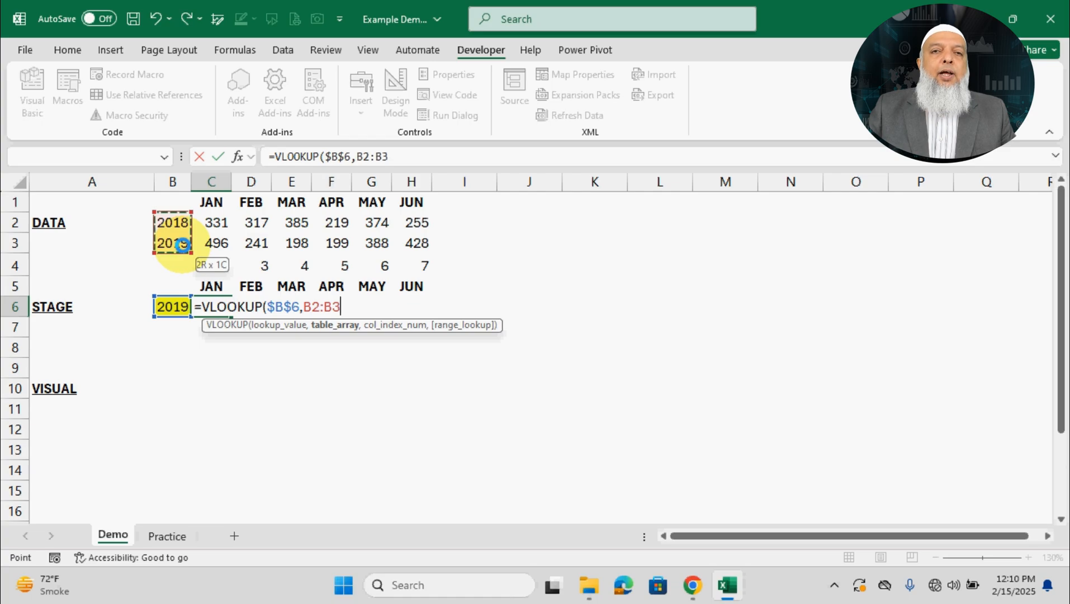
drag(182, 244, 407, 244)
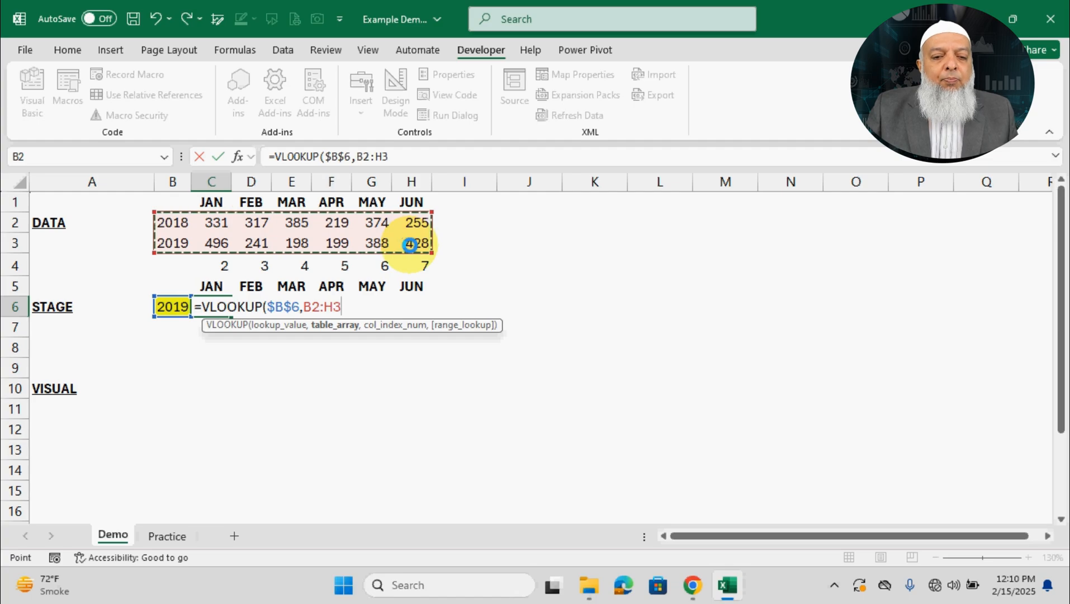
key(F4)
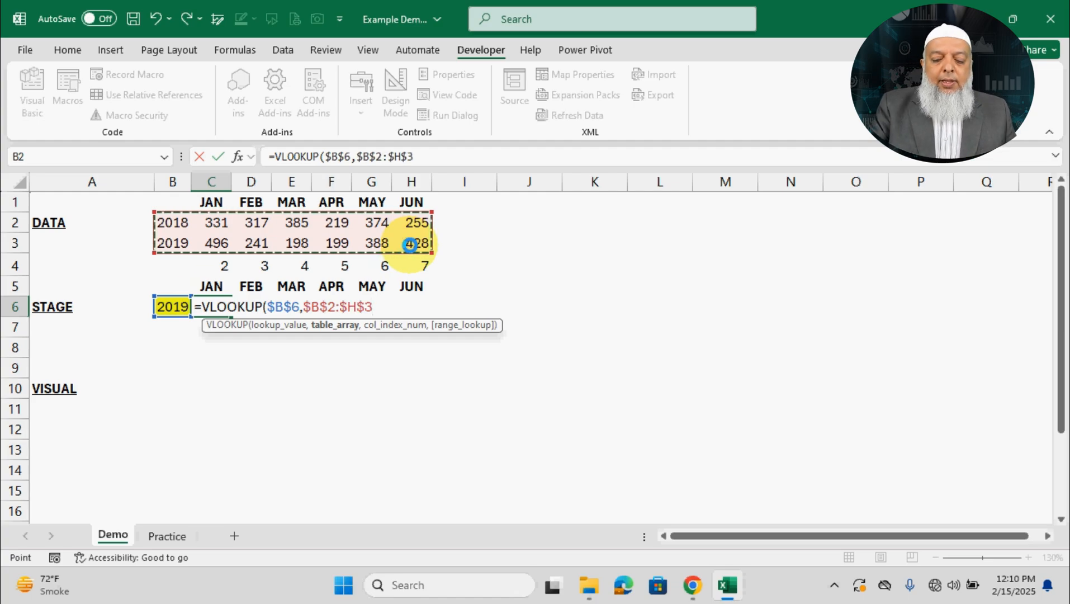
text(,)
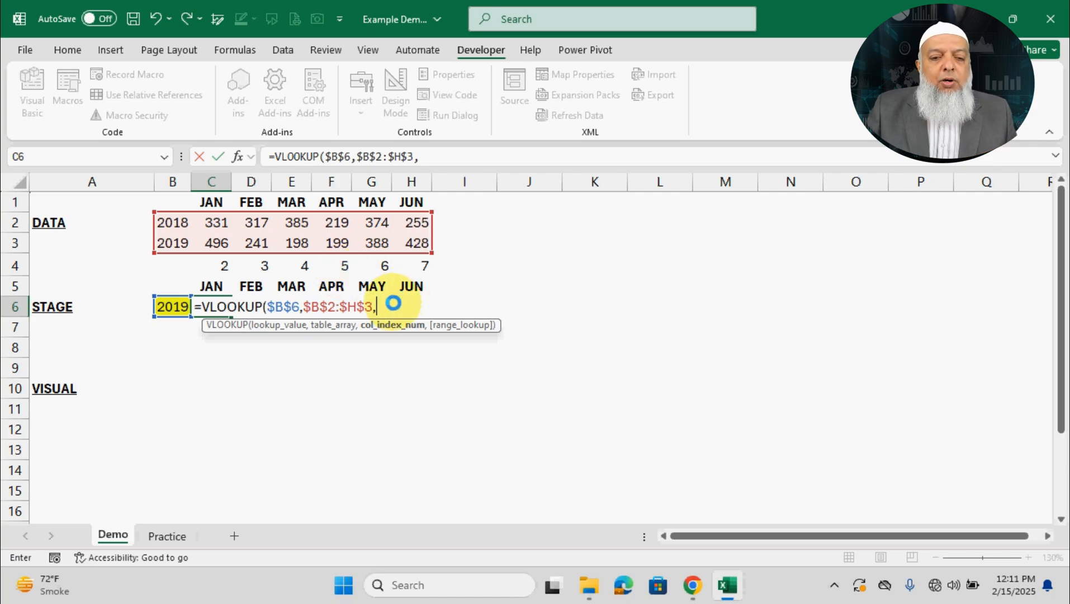
click(203, 268)
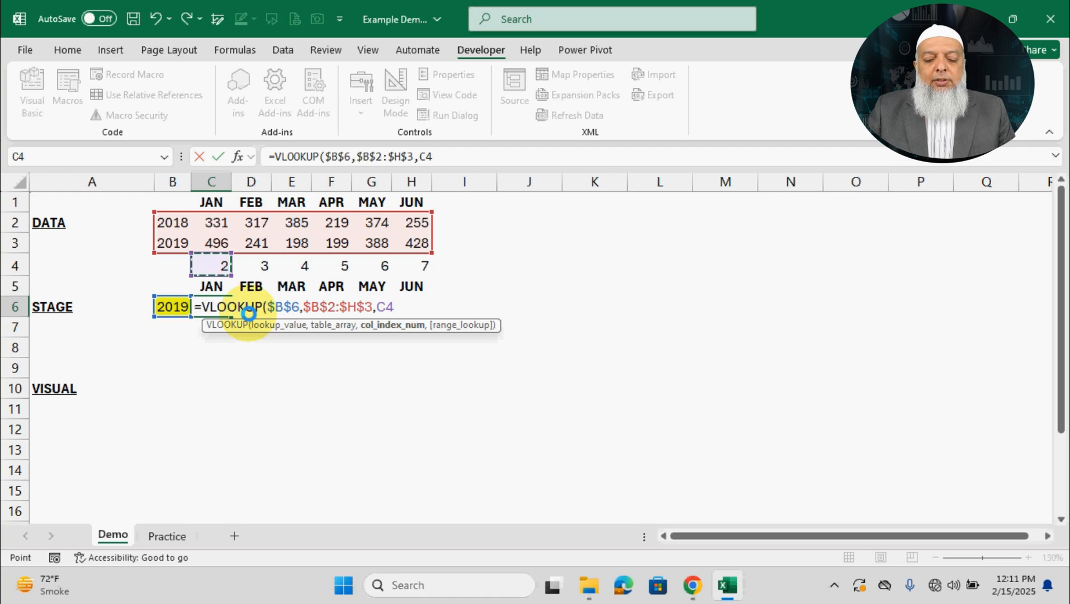
text(,)
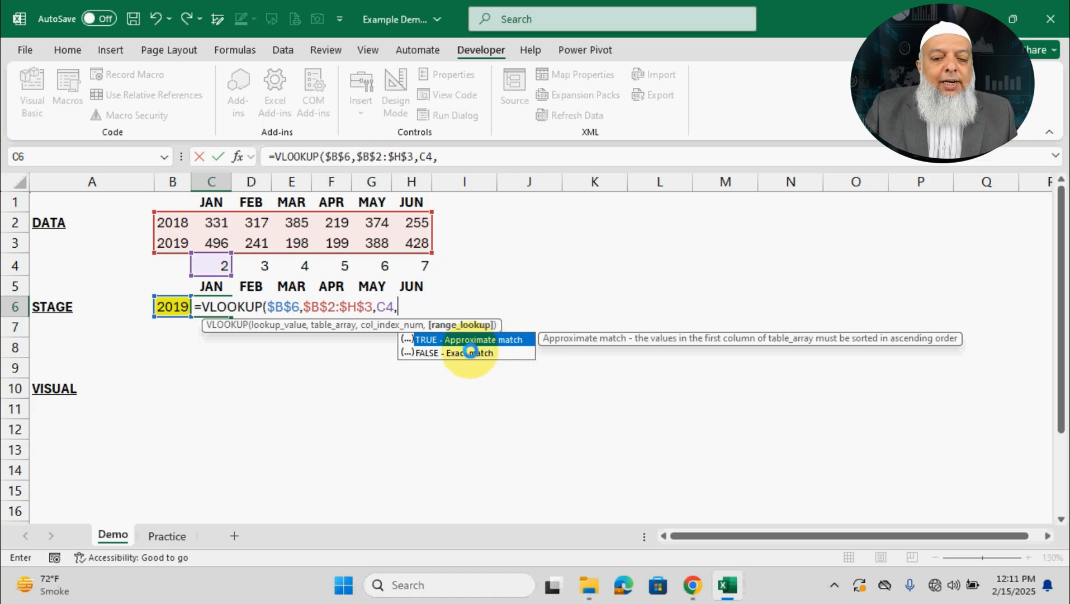
click(469, 352)
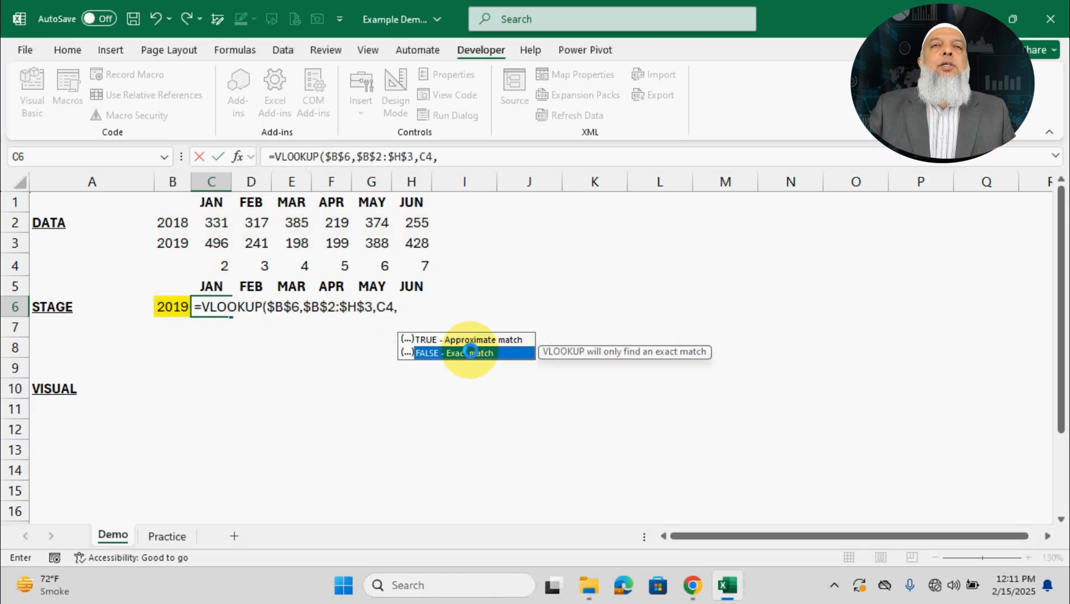
double_click(470, 352)
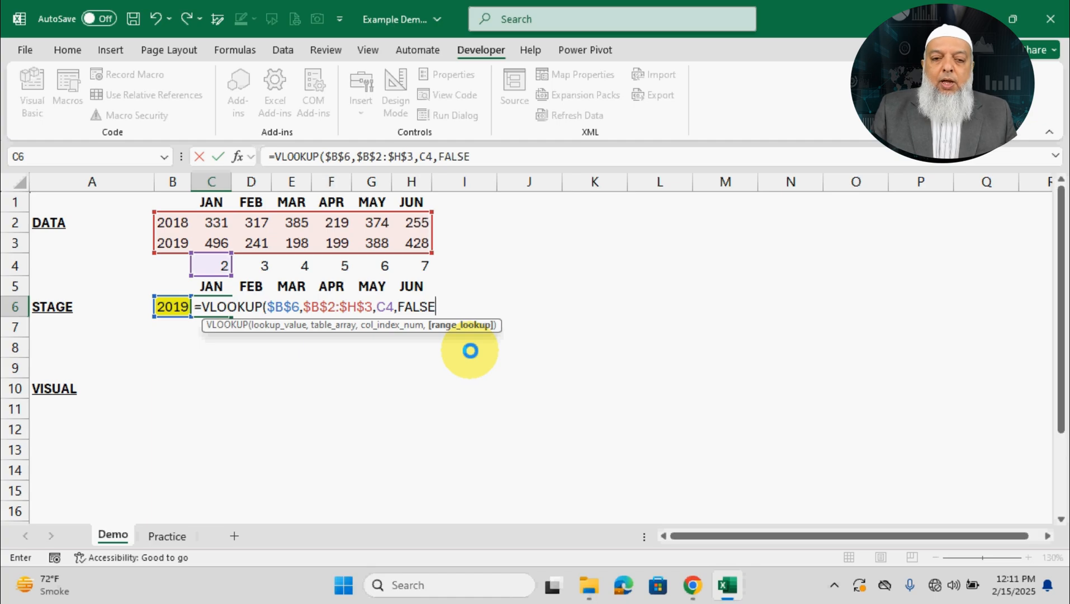
key(Return)
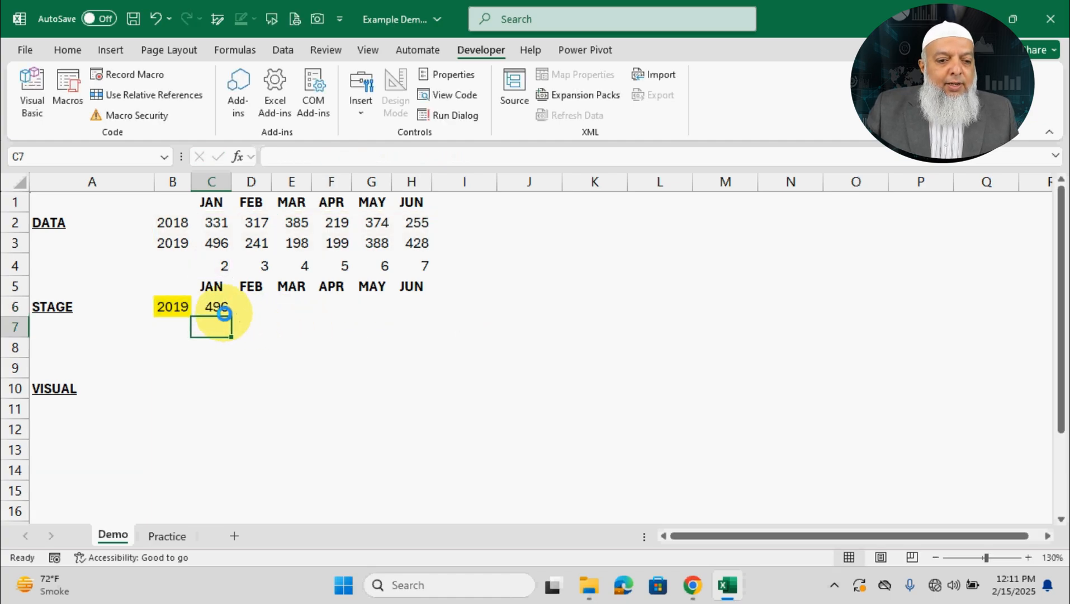
- Check the January result in C6 against the 2019 data row and fill the formula across to H6
click(228, 311)
click(173, 306)
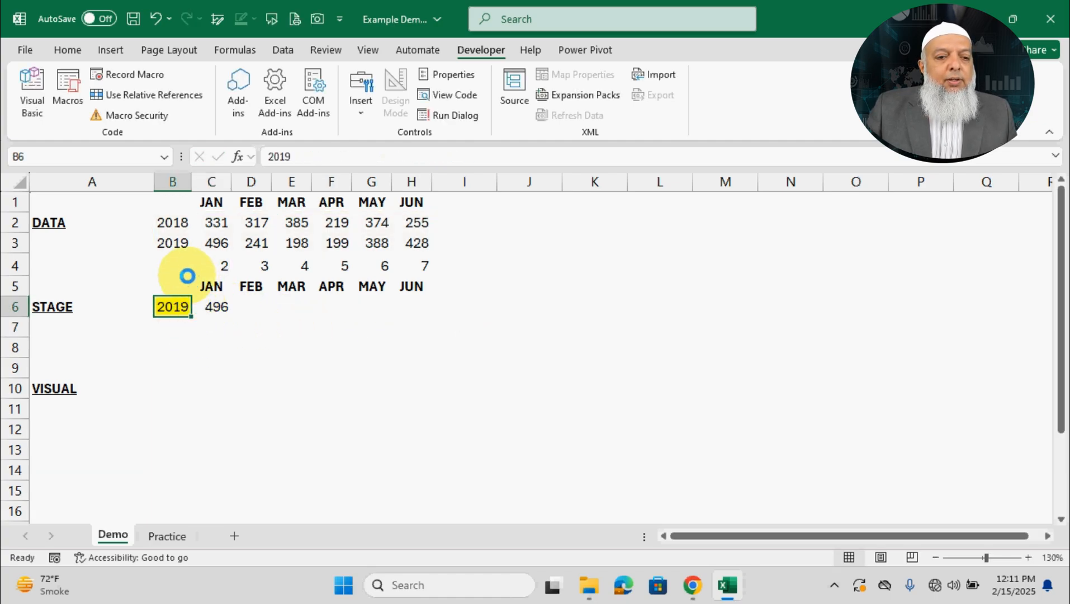
click(175, 241)
click(218, 245)
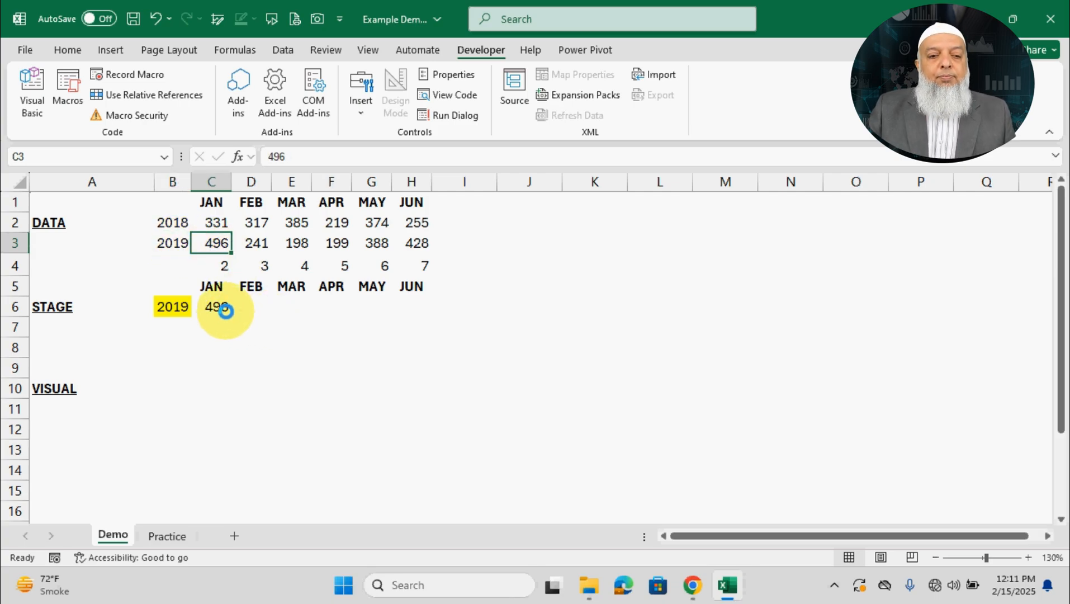
click(225, 308)
drag(234, 315, 428, 315)
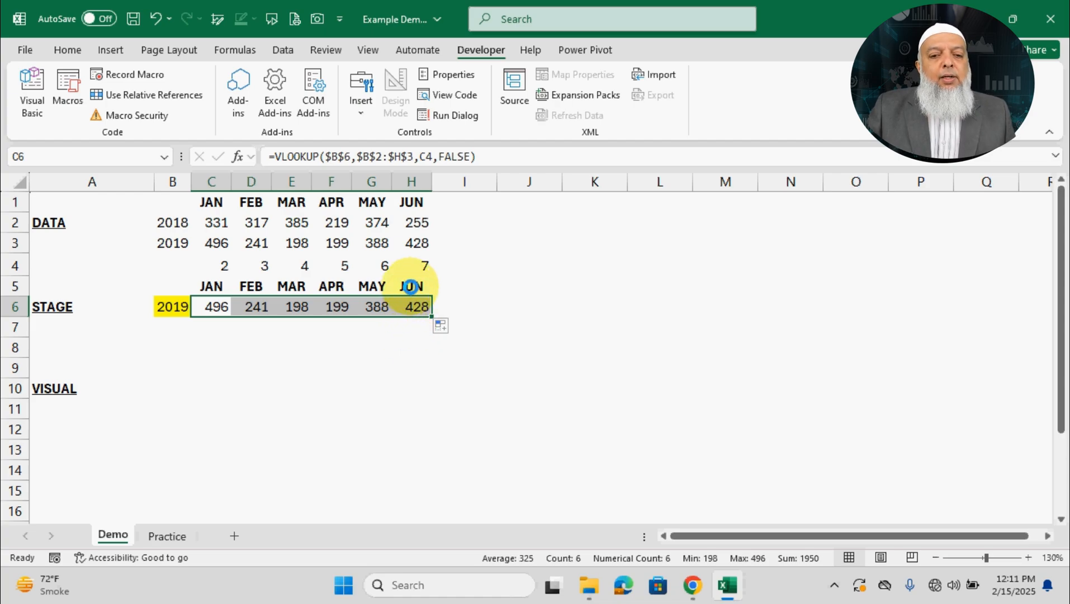
click(412, 285)
click(174, 307)
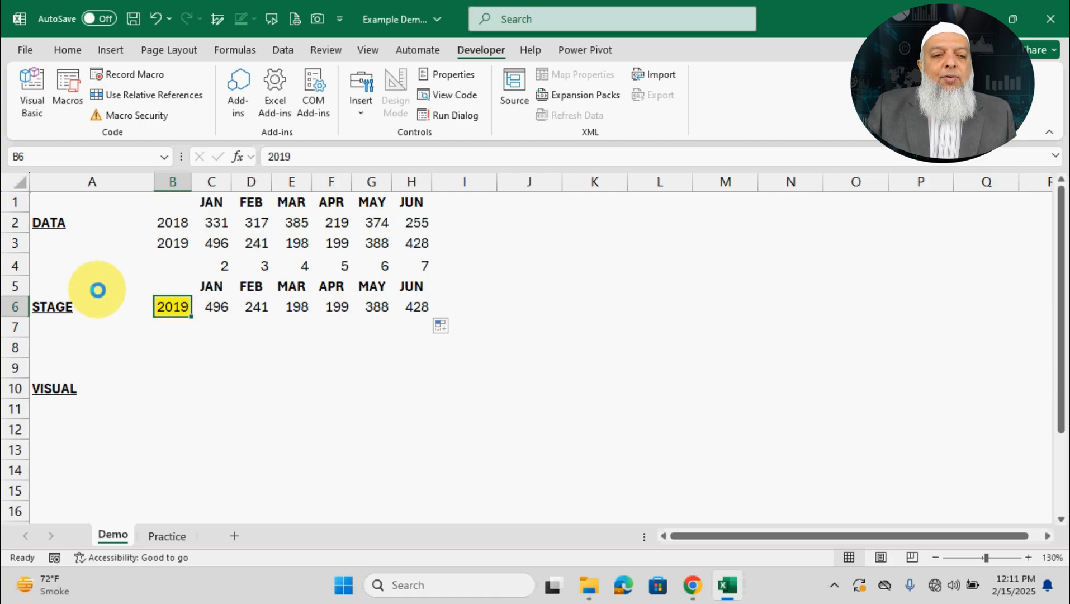
drag(95, 289, 409, 299)
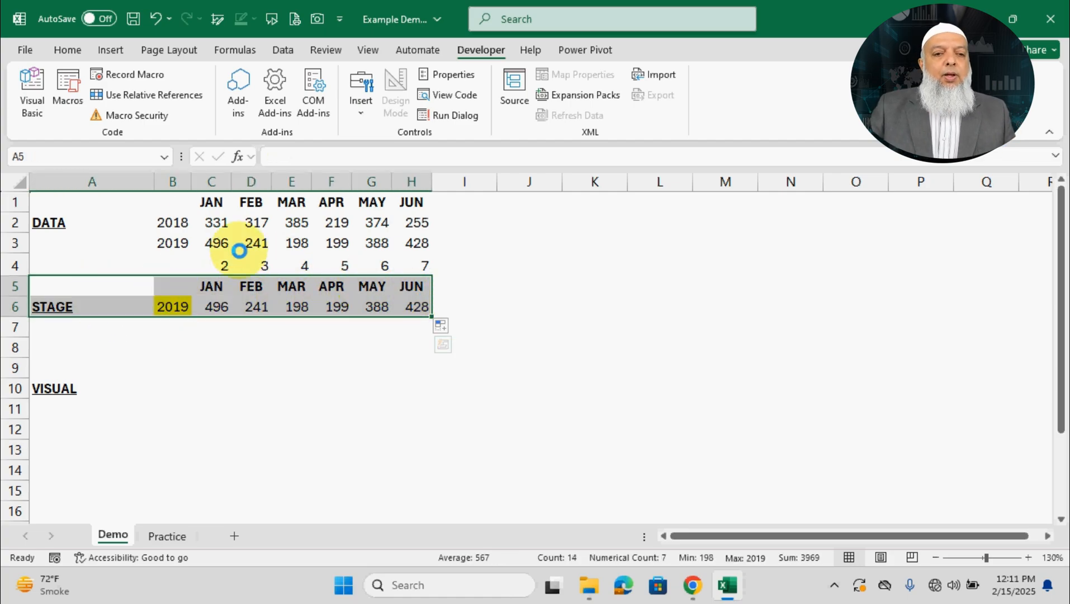
- Set the STAGE year in B6 to 2018 and compare the staging row with the 2018 data row
click(169, 301)
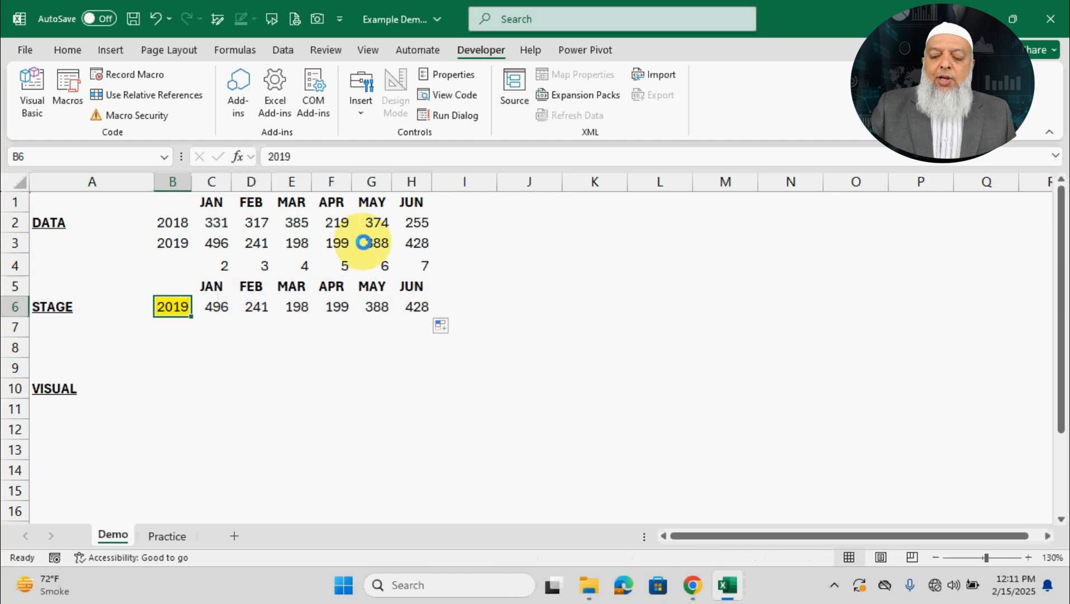
text(2018)
key(Return)
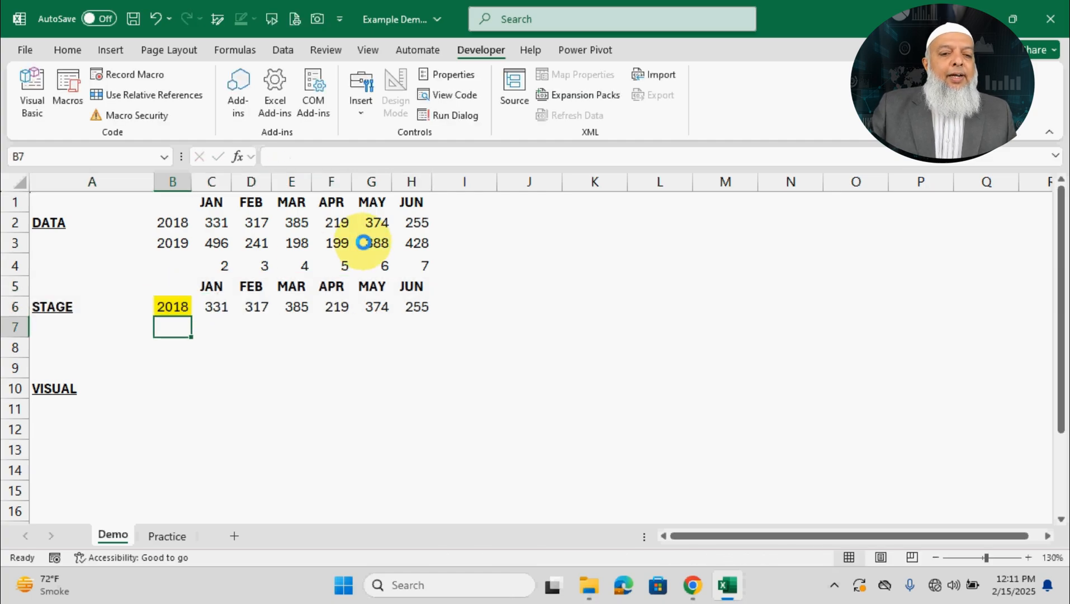
drag(210, 307, 411, 308)
drag(183, 222, 406, 219)
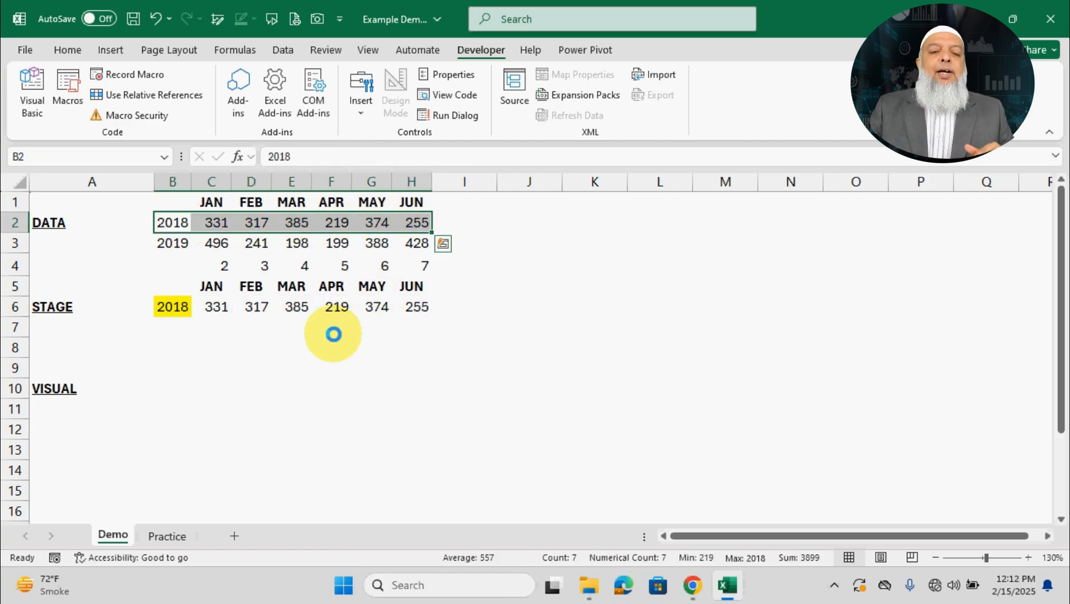
- Insert a 2-D Clustered Column chart from the STAGE range B5:H6
drag(178, 288, 423, 304)
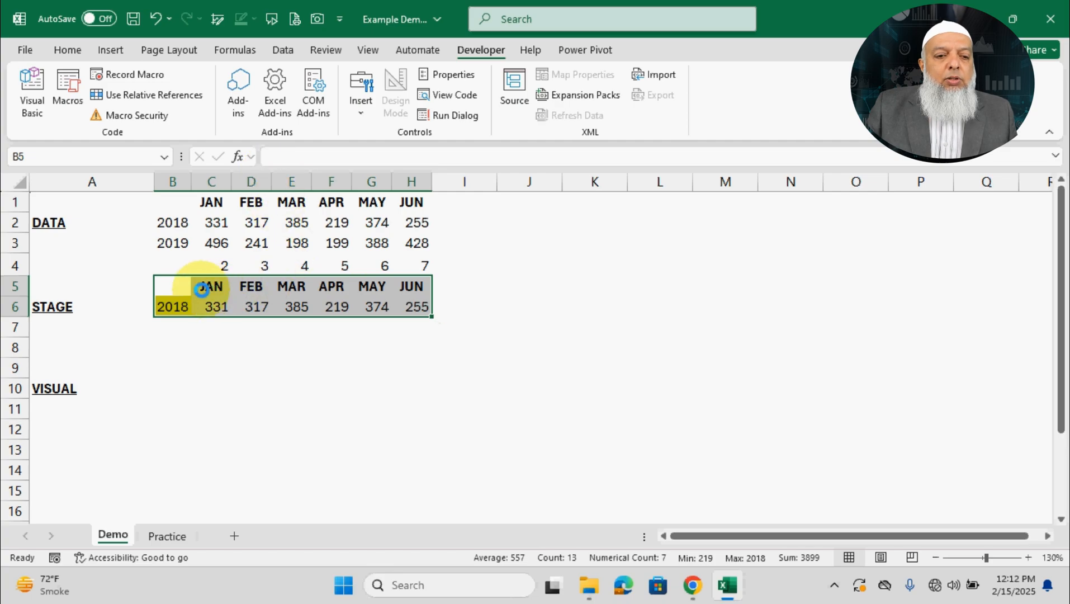
drag(168, 286, 416, 305)
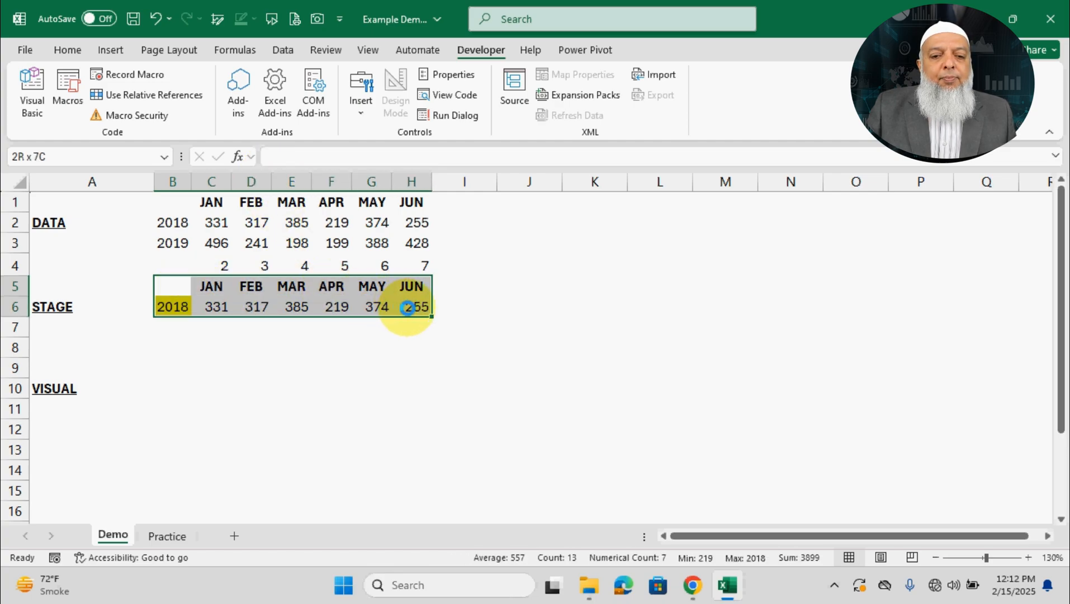
click(117, 54)
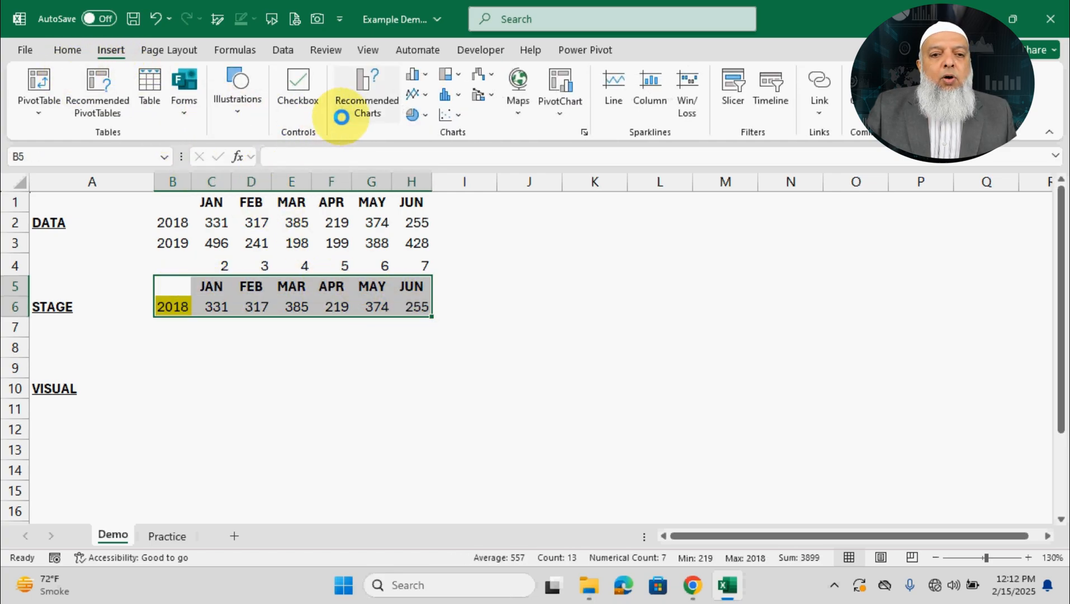
click(414, 74)
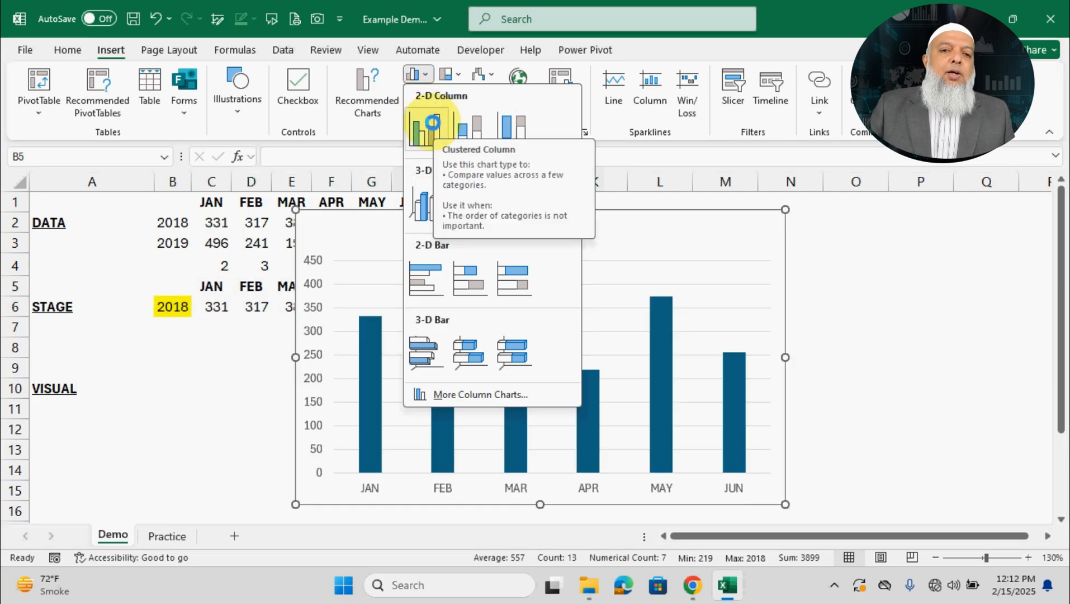
click(431, 123)
- Move the column chart into the empty area beside the data, starting near column I, and make it slightly smaller
drag(484, 208, 611, 195)
drag(457, 199, 491, 220)
drag(589, 222, 567, 220)
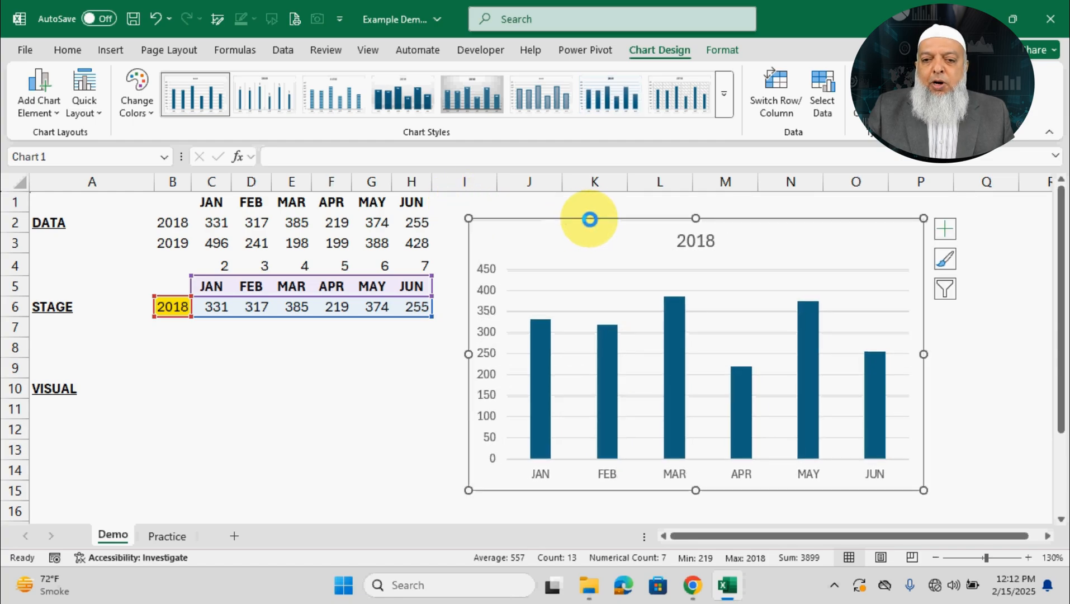
drag(923, 217, 860, 239)
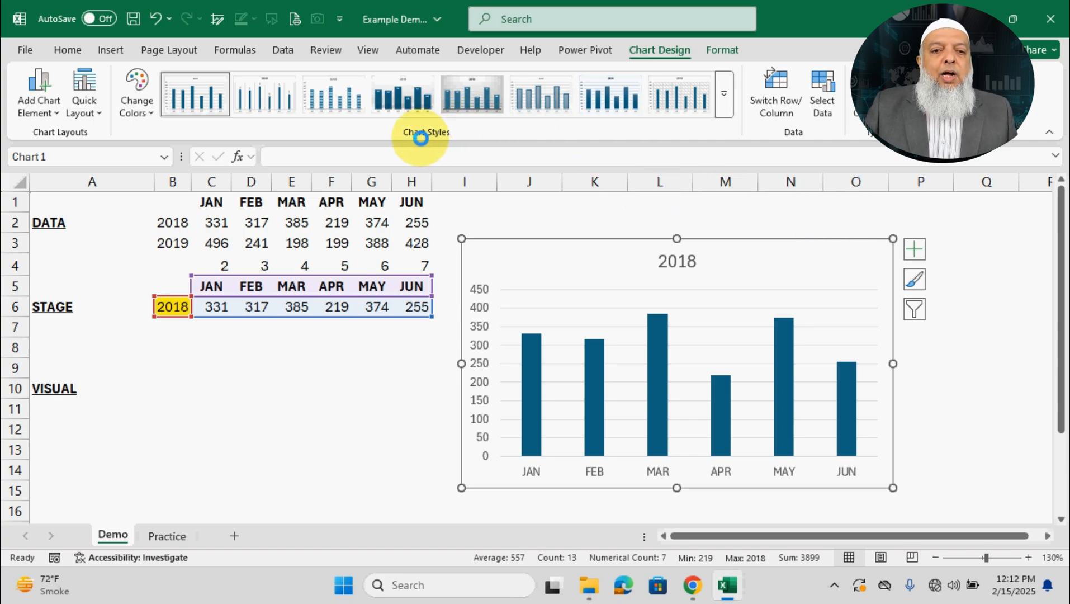
- Apply the grey gradient chart style with data labels, recolor the columns with the orange-led Colorful palette, and nudge the chart
click(406, 96)
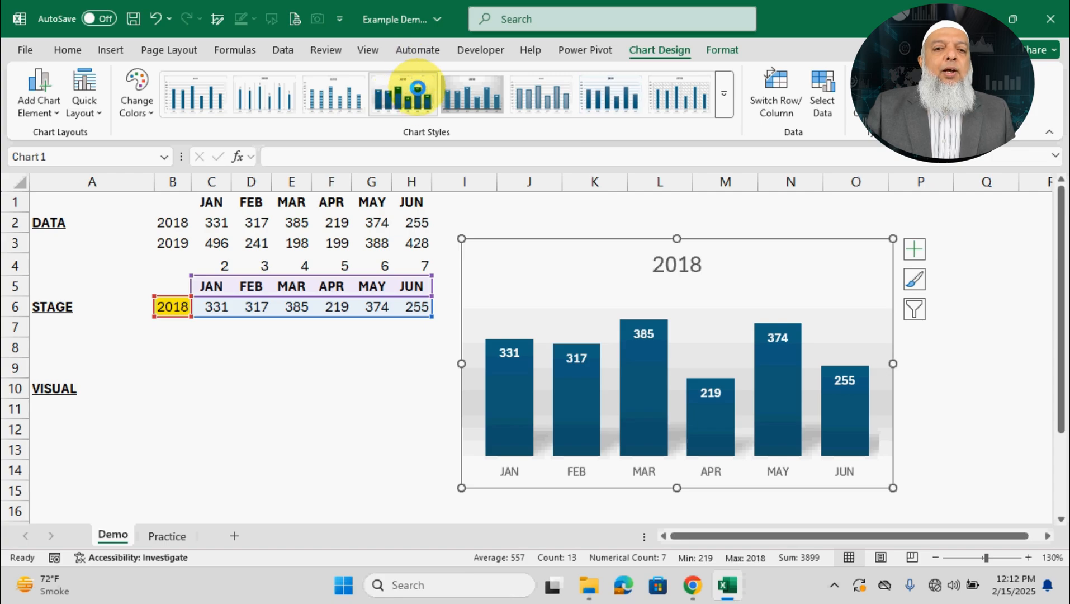
click(480, 90)
click(136, 94)
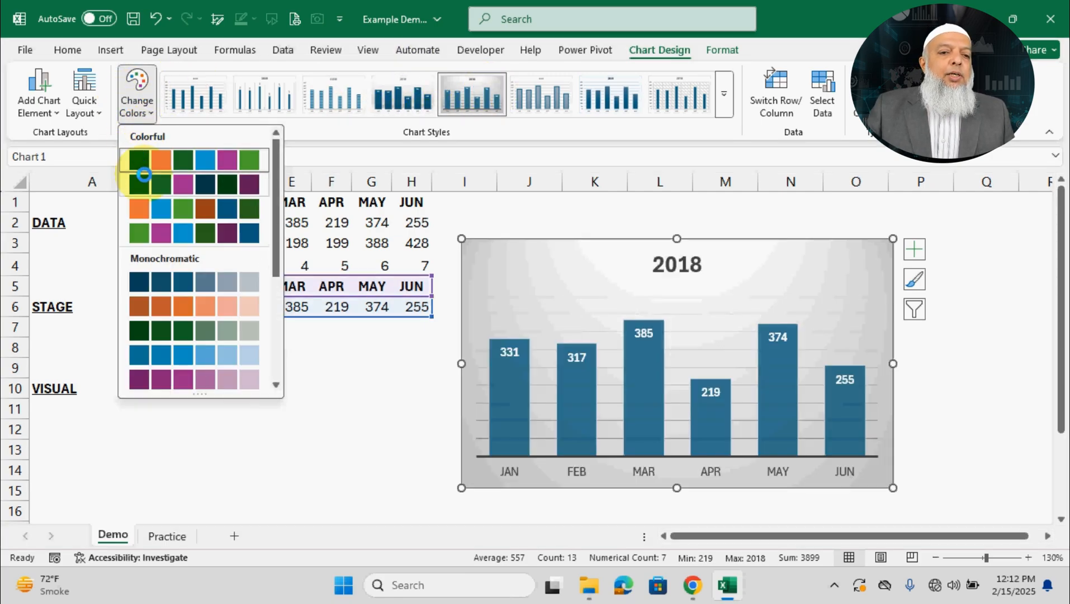
click(149, 207)
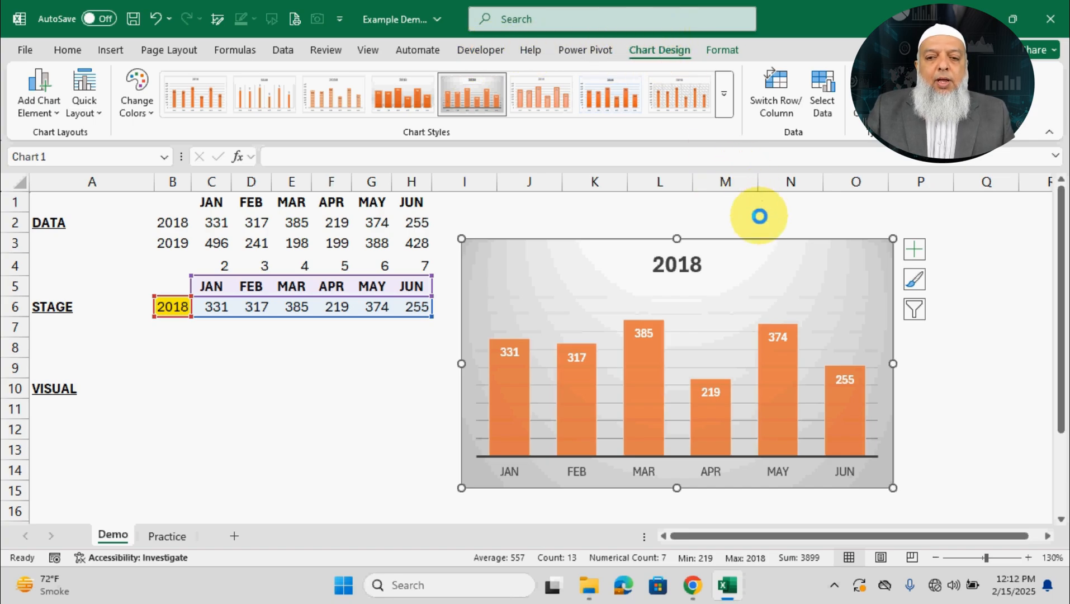
drag(764, 239, 775, 241)
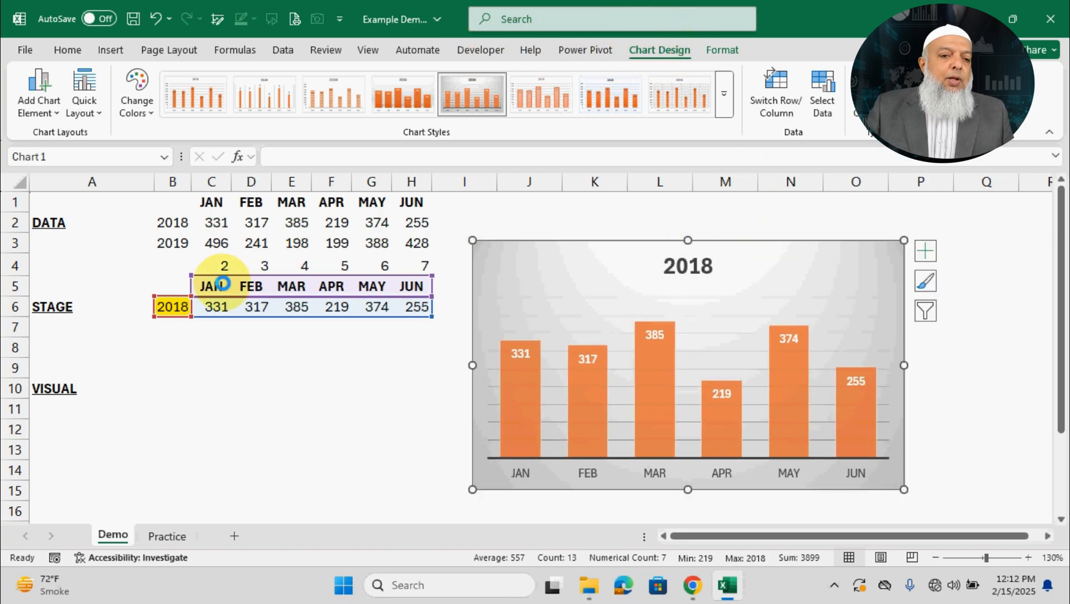
- Set the STAGE year in B6 to 2019 to test the chart's response
click(176, 305)
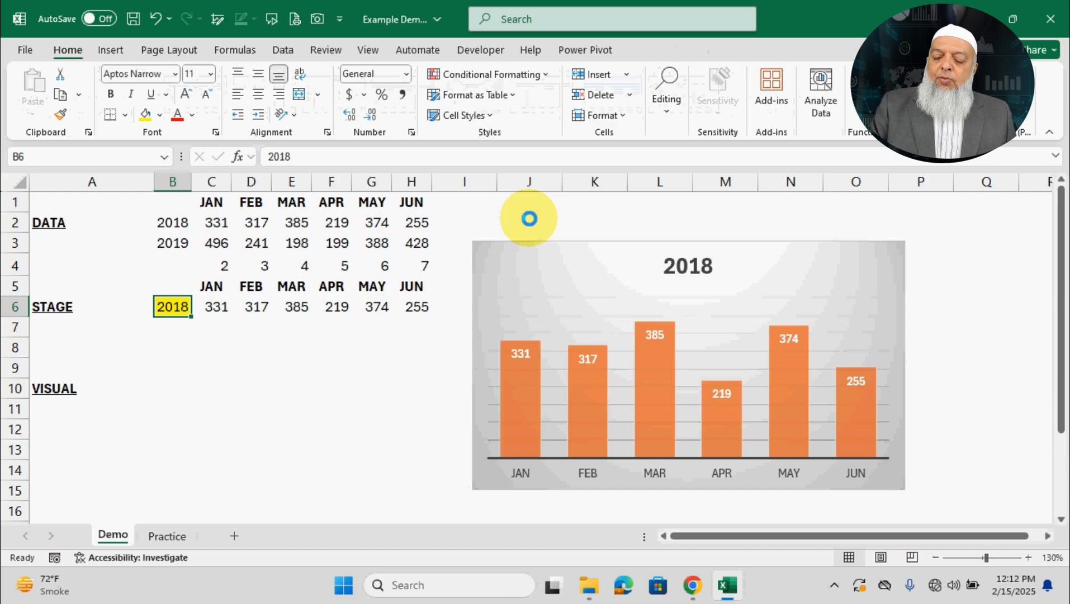
text(20)
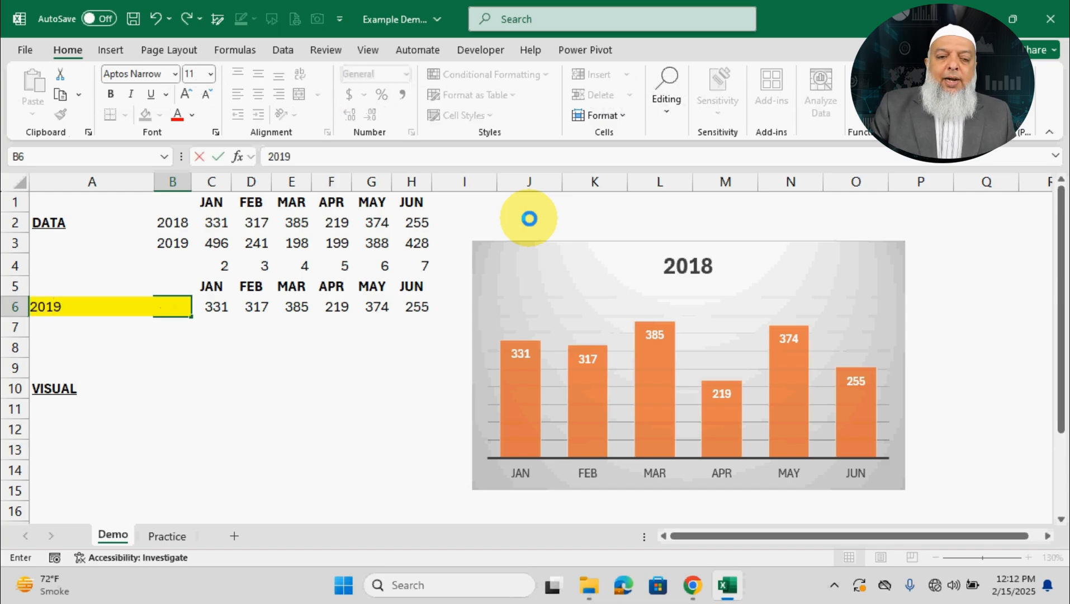
text(19)
key(Return)
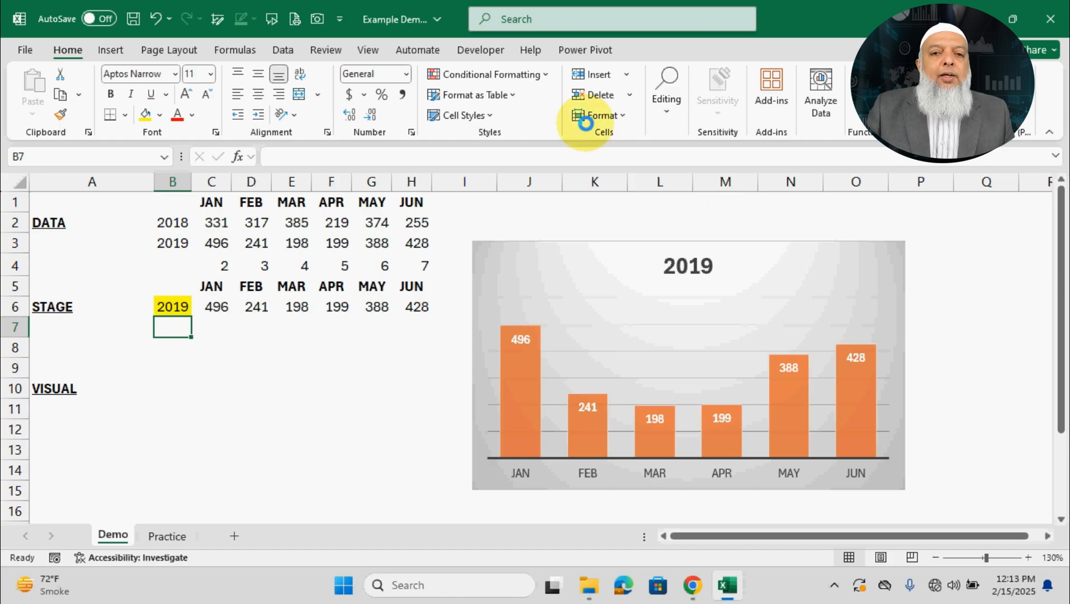
click(482, 50)
click(359, 100)
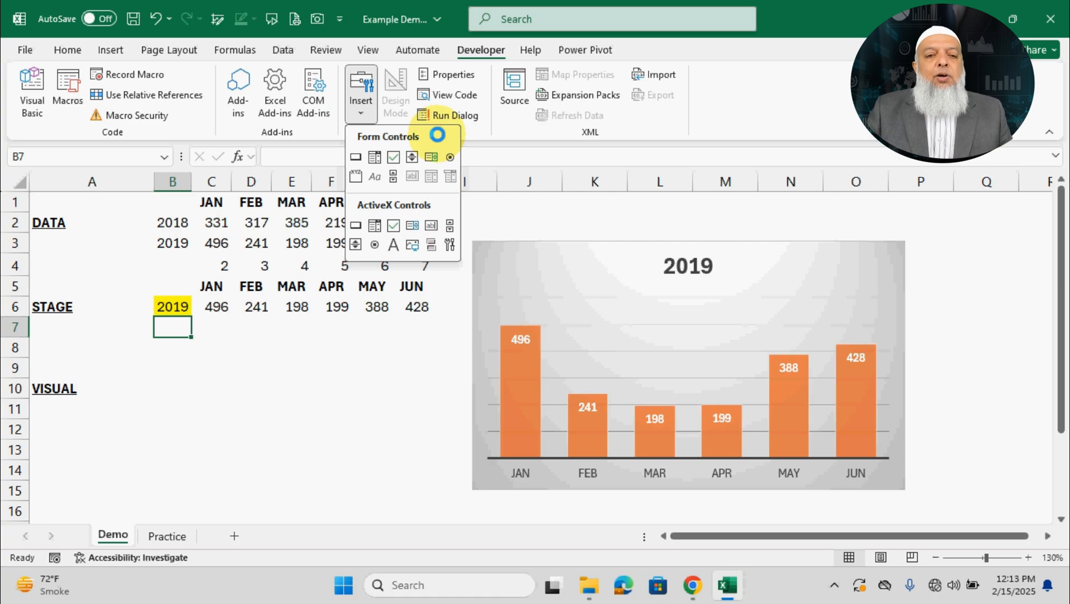
click(487, 263)
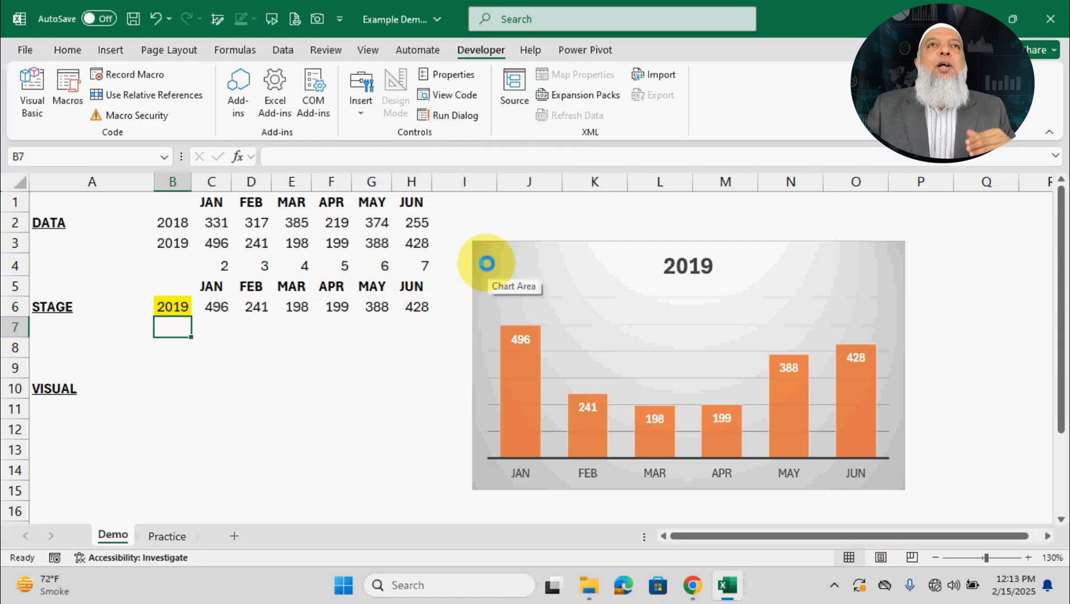
- Shrink the chart from its upper corner to free space above it for form controls
click(486, 263)
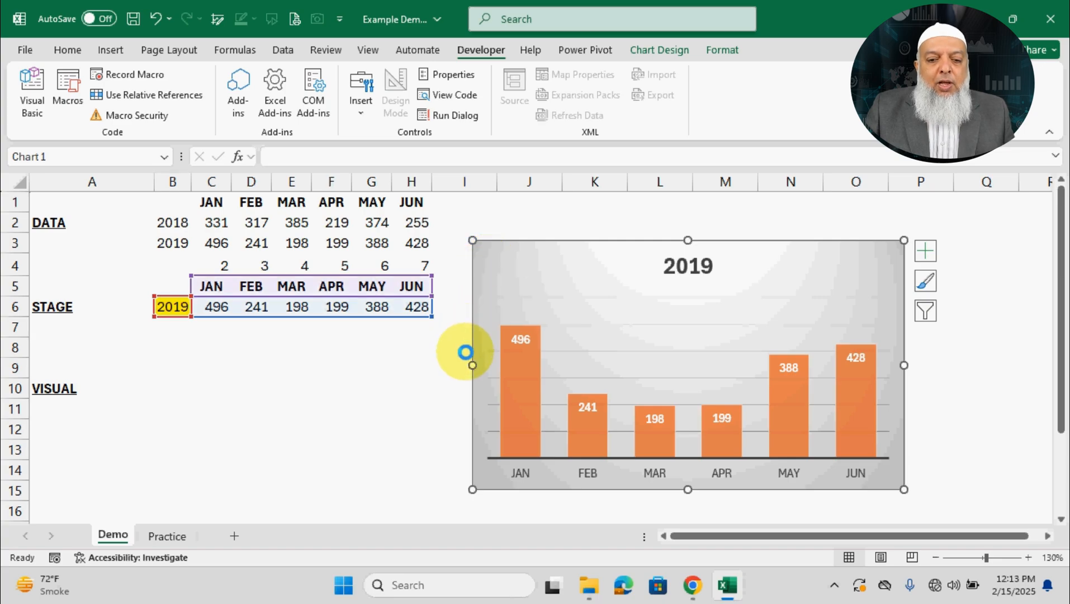
drag(468, 238, 512, 260)
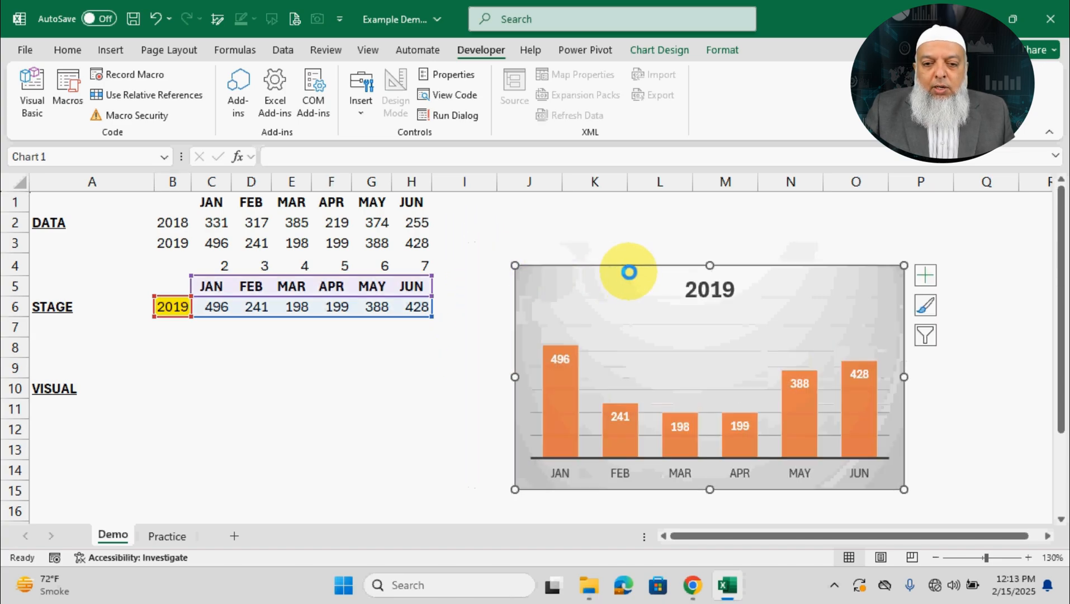
click(484, 239)
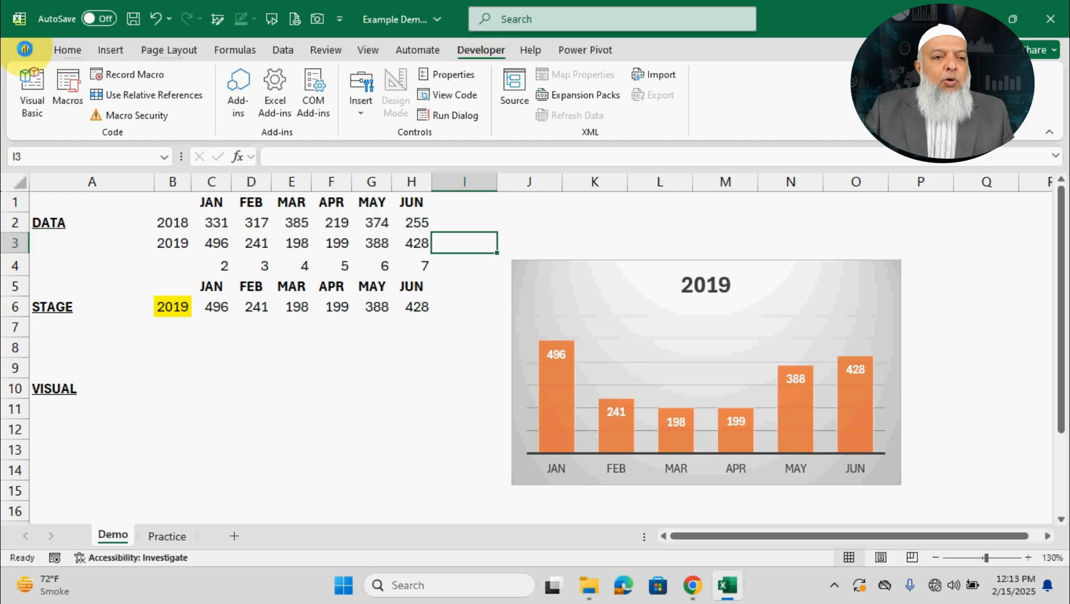
- Verify in the Customize Ribbon options that Developer is enabled among the Main Tabs
click(25, 48)
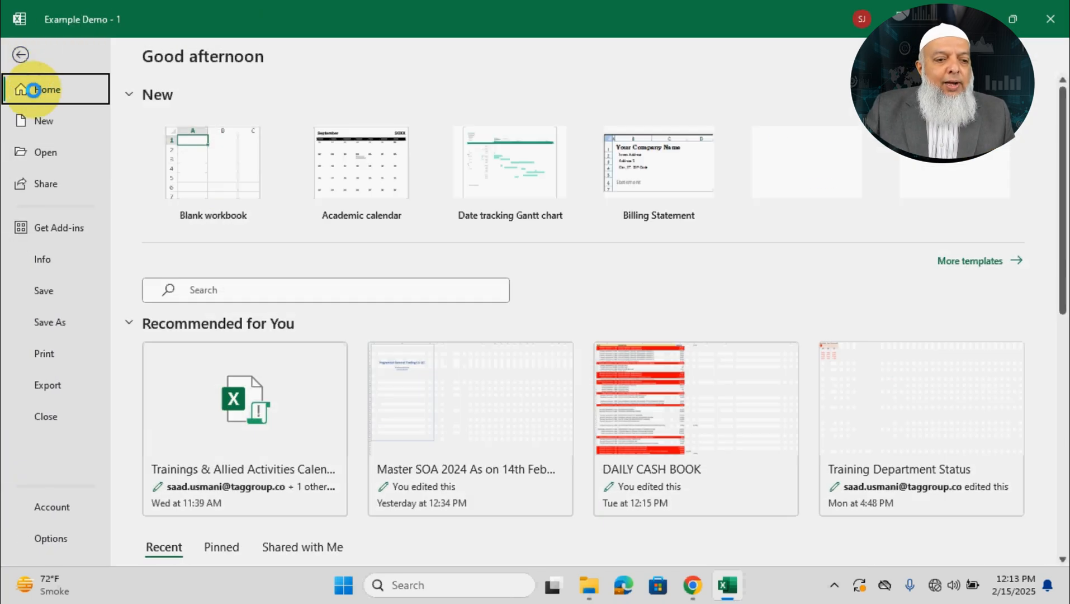
click(56, 534)
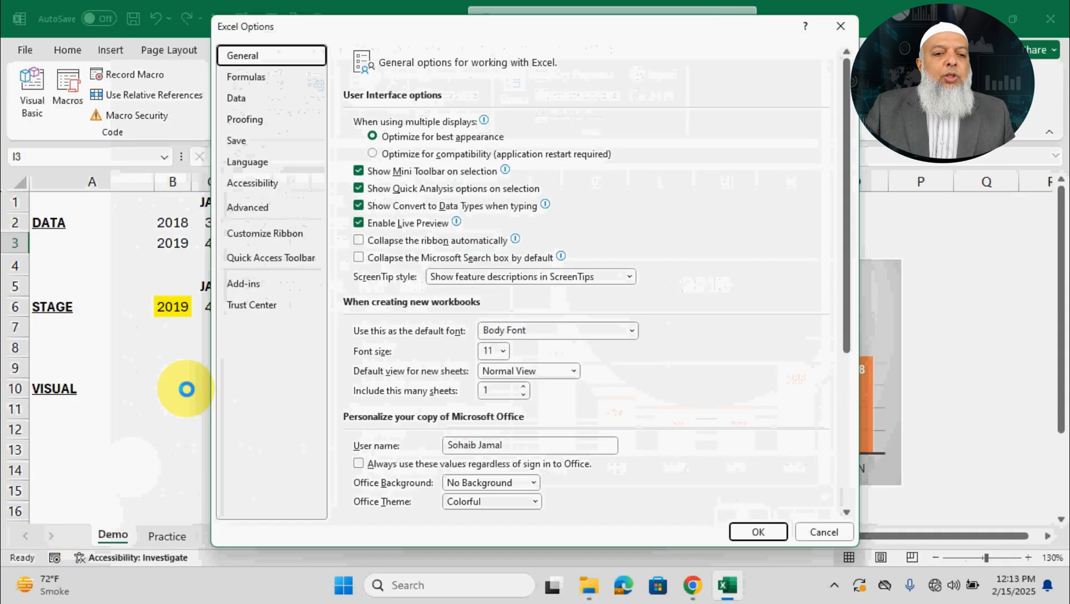
click(258, 233)
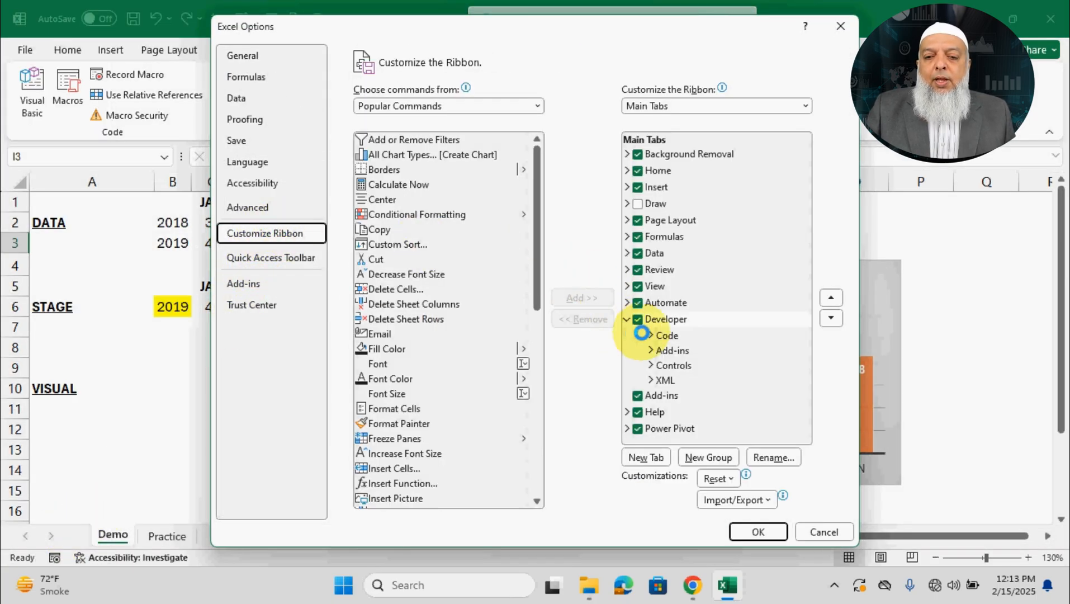
click(637, 319)
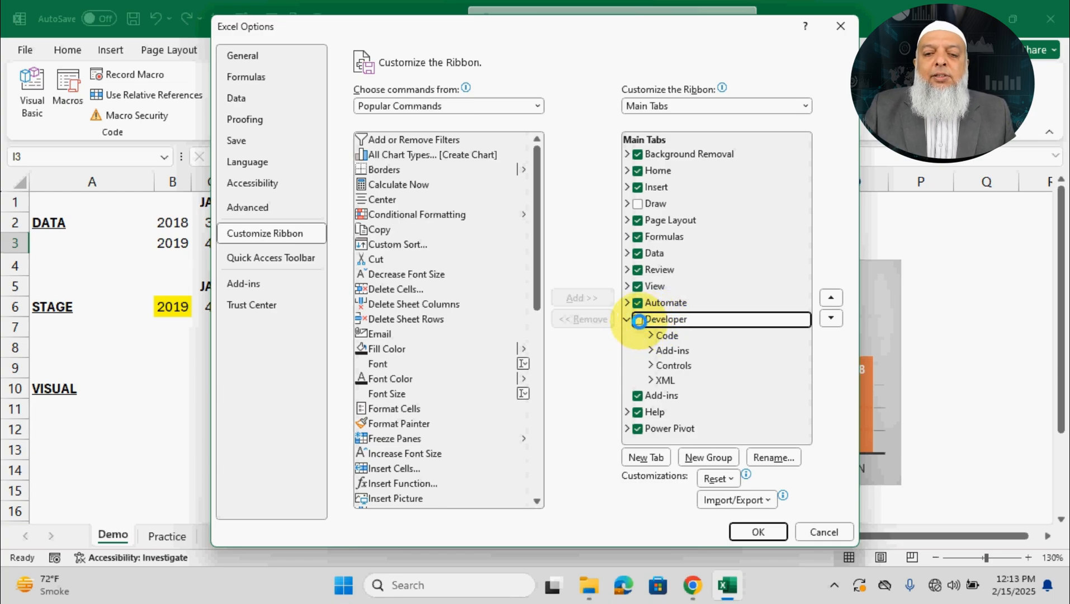
click(638, 319)
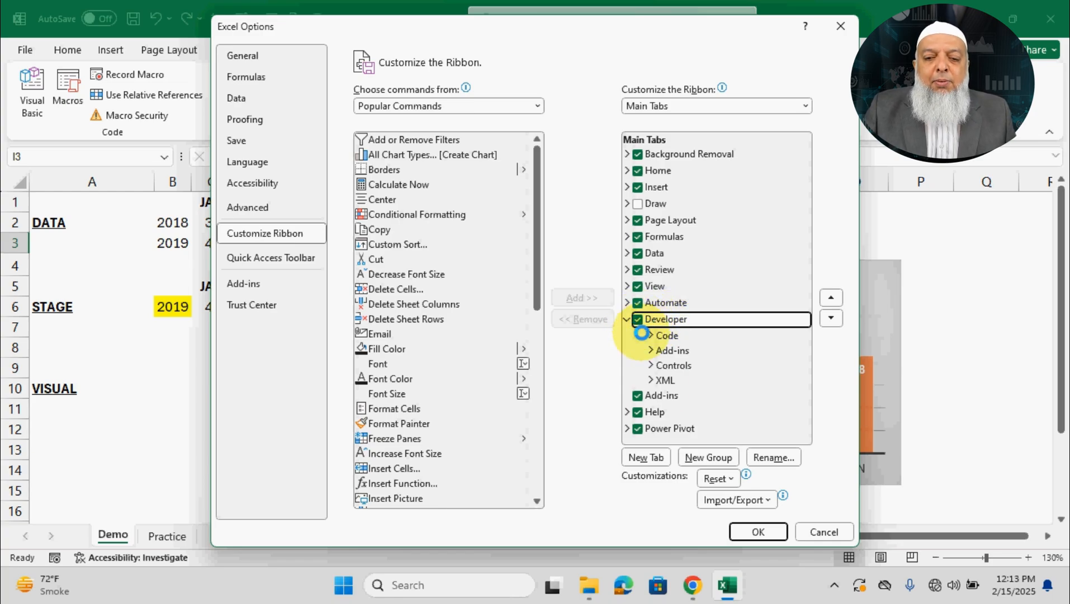
click(756, 531)
- Insert an Option Button form control above the chart and align it with the chart's edge
click(482, 50)
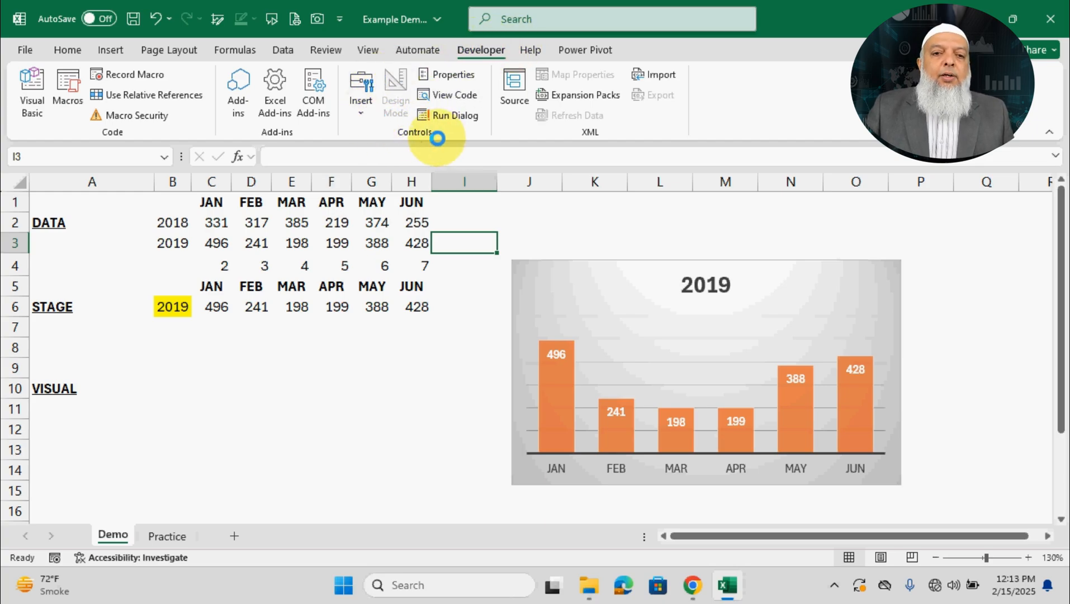
click(360, 102)
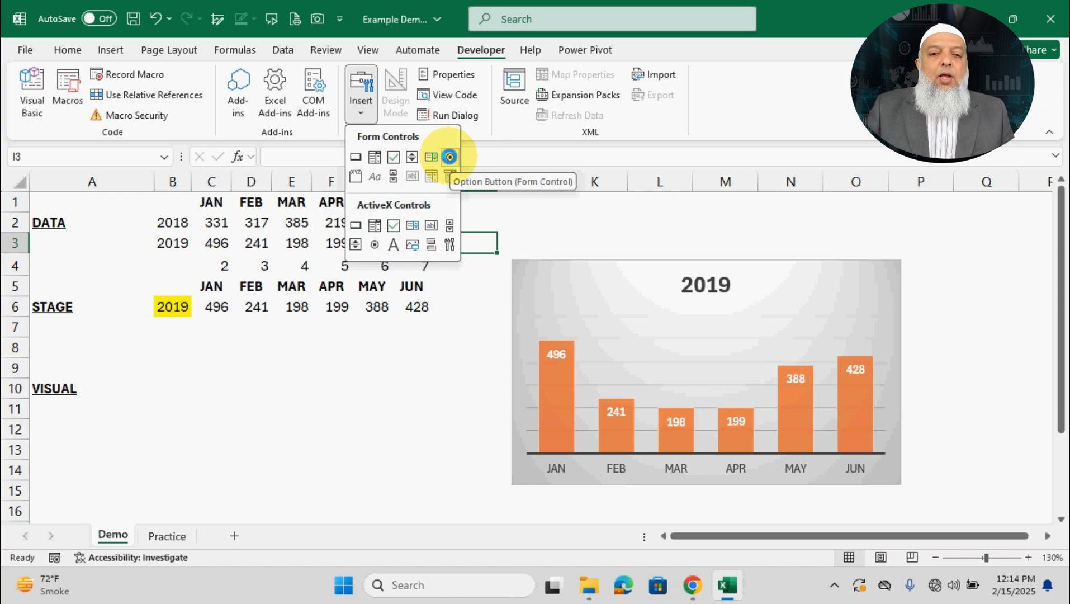
click(449, 156)
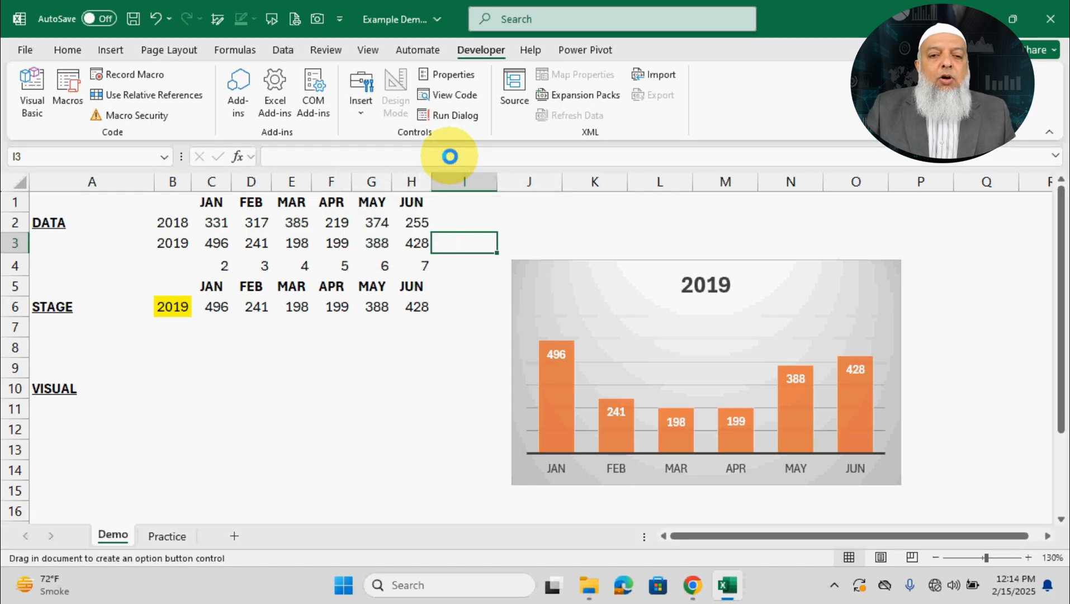
click(528, 216)
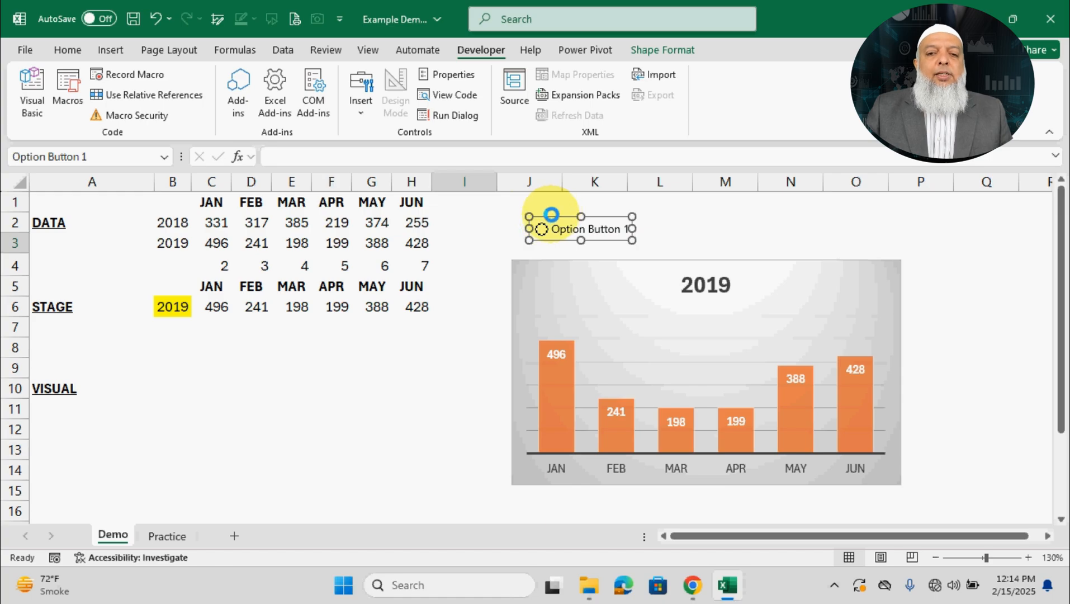
drag(551, 214, 536, 211)
- Change the option button's label to 2018 and narrow its frame to fit the text
click(535, 213)
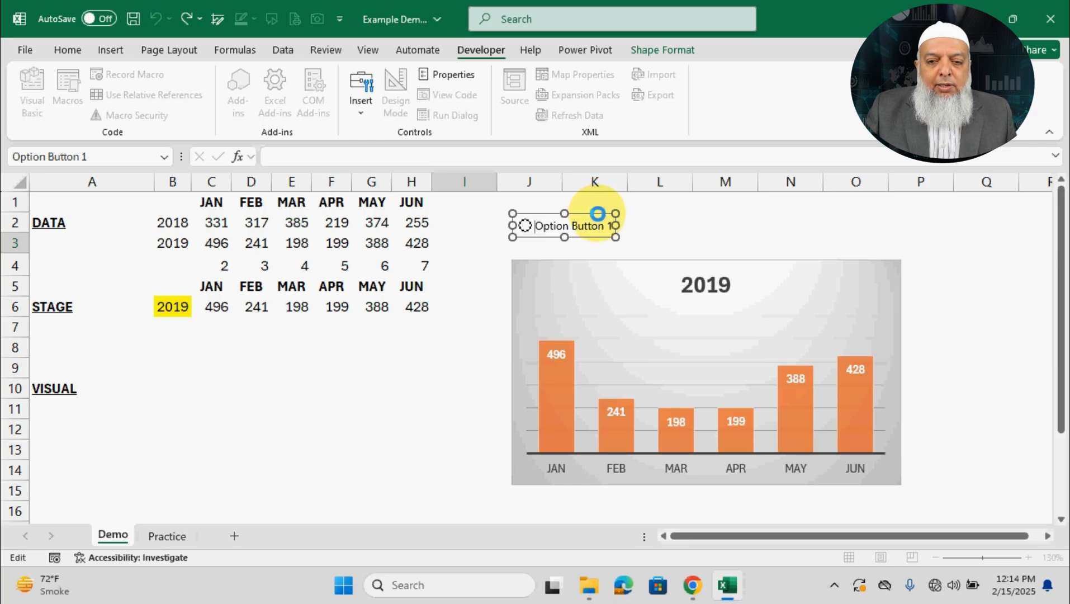
right_click(597, 213)
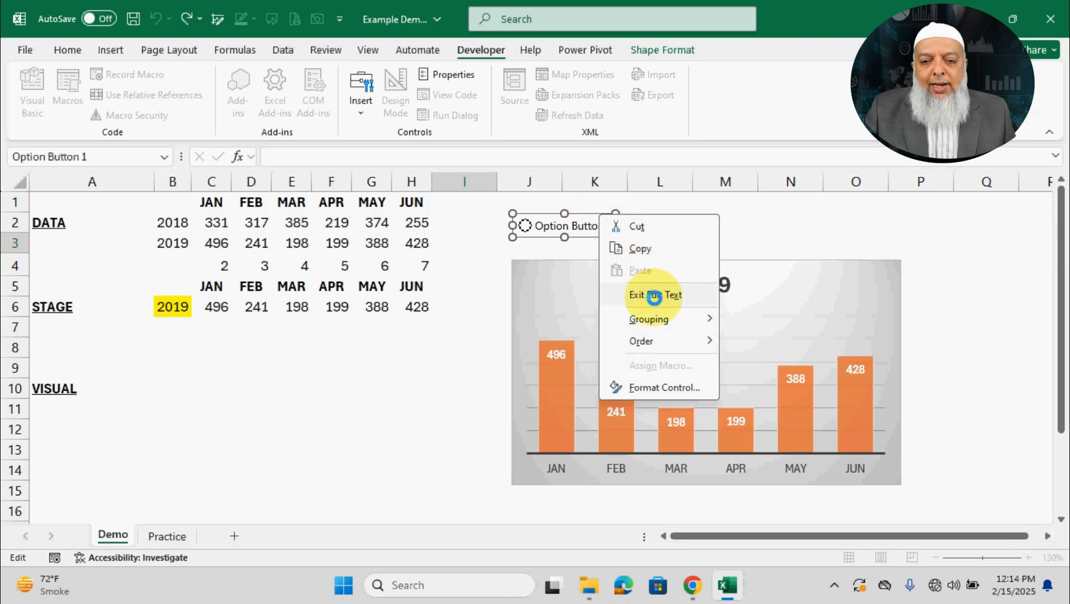
click(568, 225)
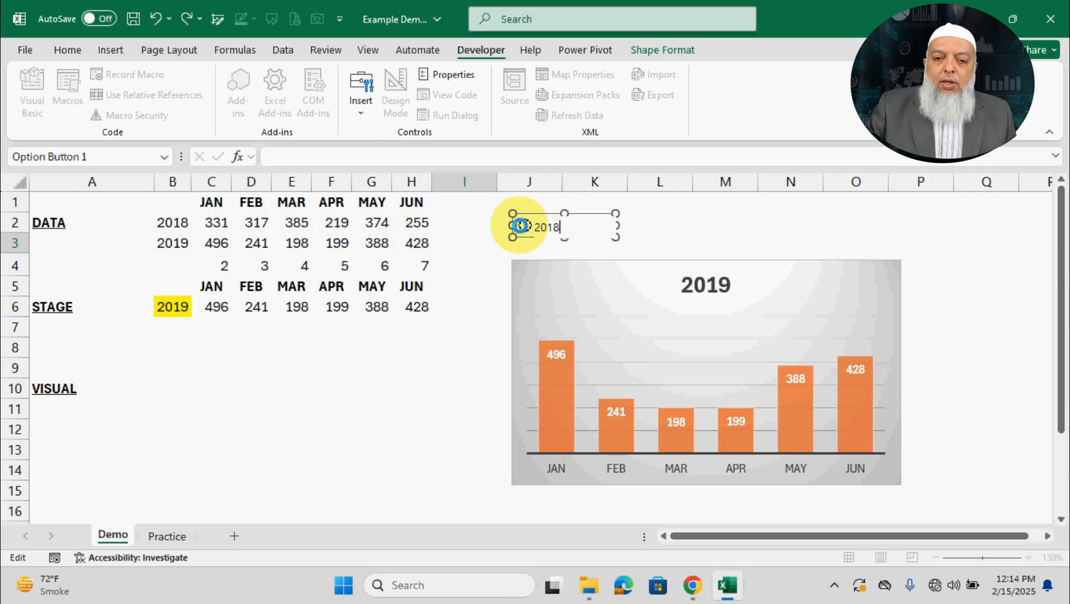
drag(615, 226, 577, 228)
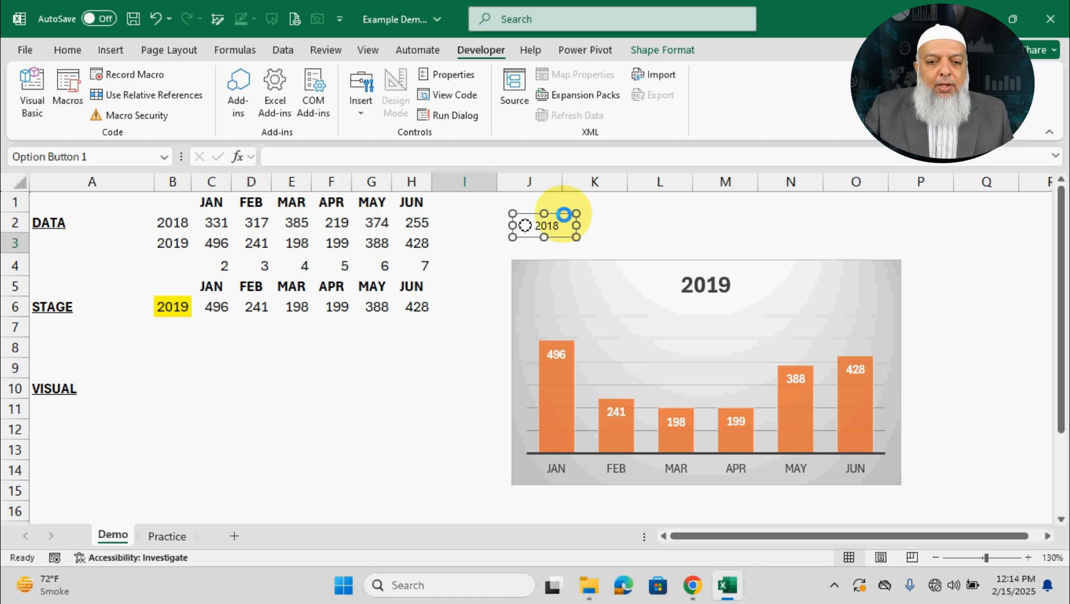
right_click(564, 214)
click(608, 367)
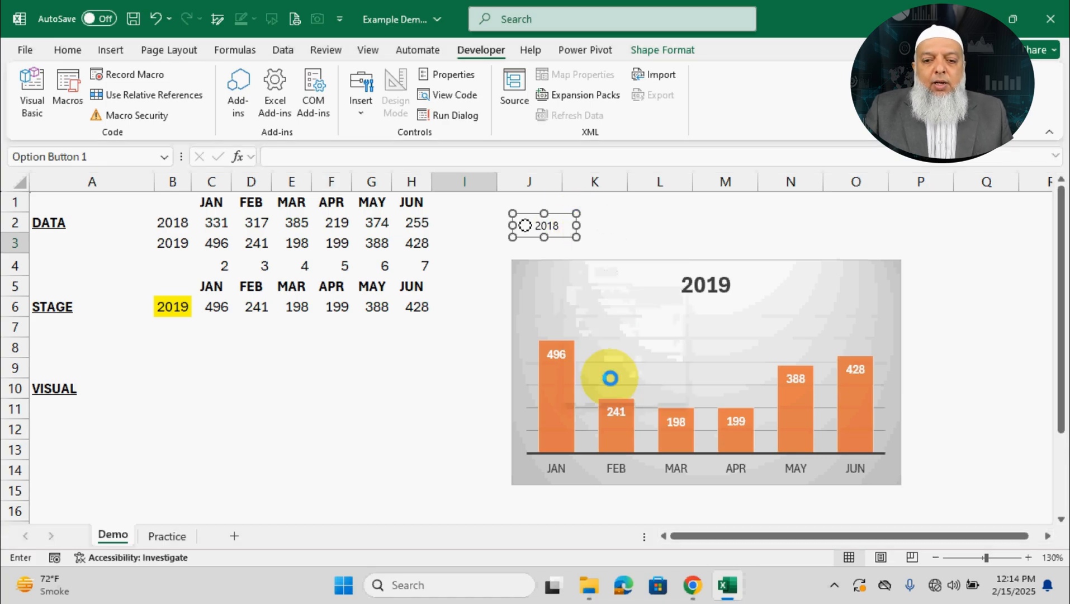
click(721, 493)
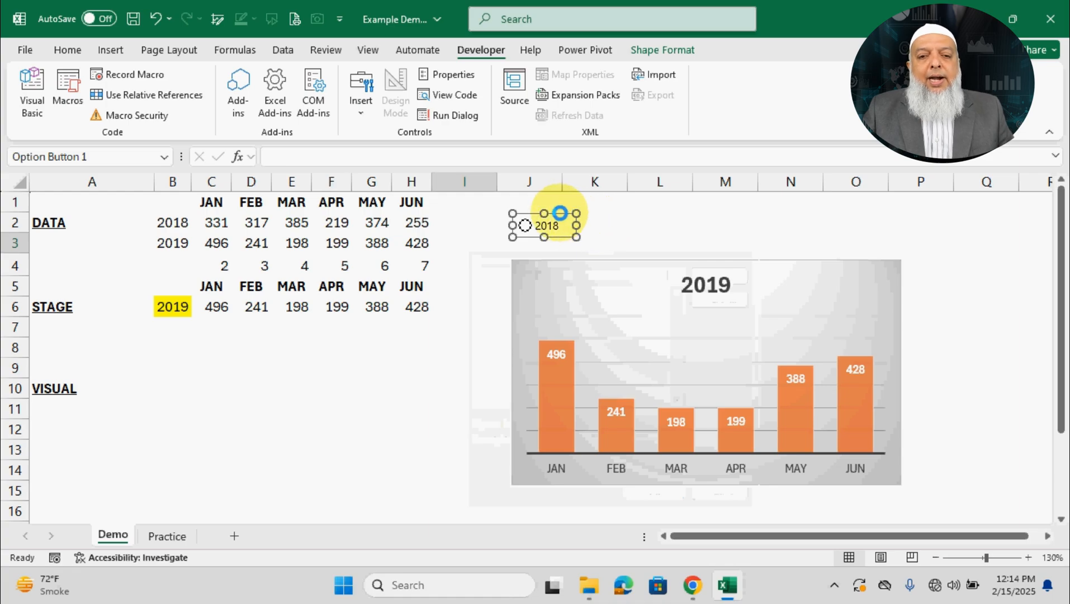
right_click(560, 213)
click(537, 213)
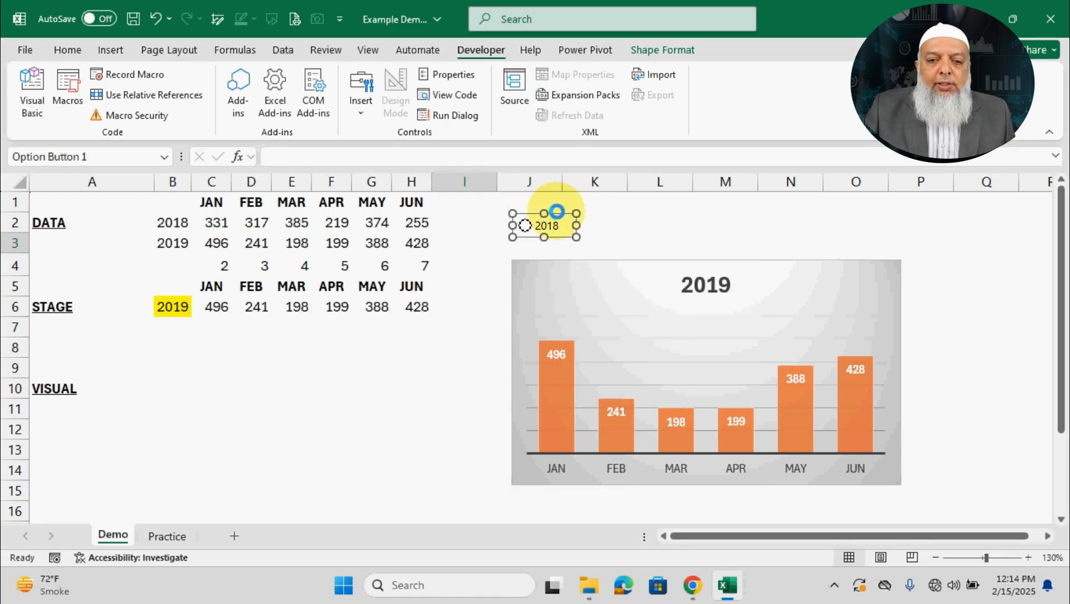
- Link the 2018 option button to cell $B$8 in its control formatting and turn on 3-D shading
right_click(558, 213)
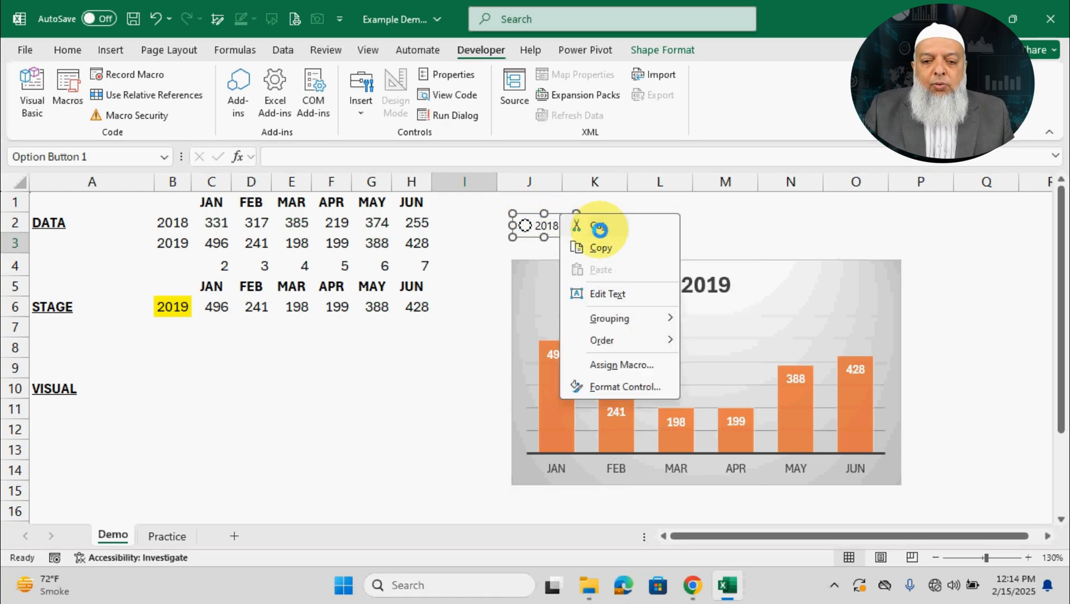
click(621, 387)
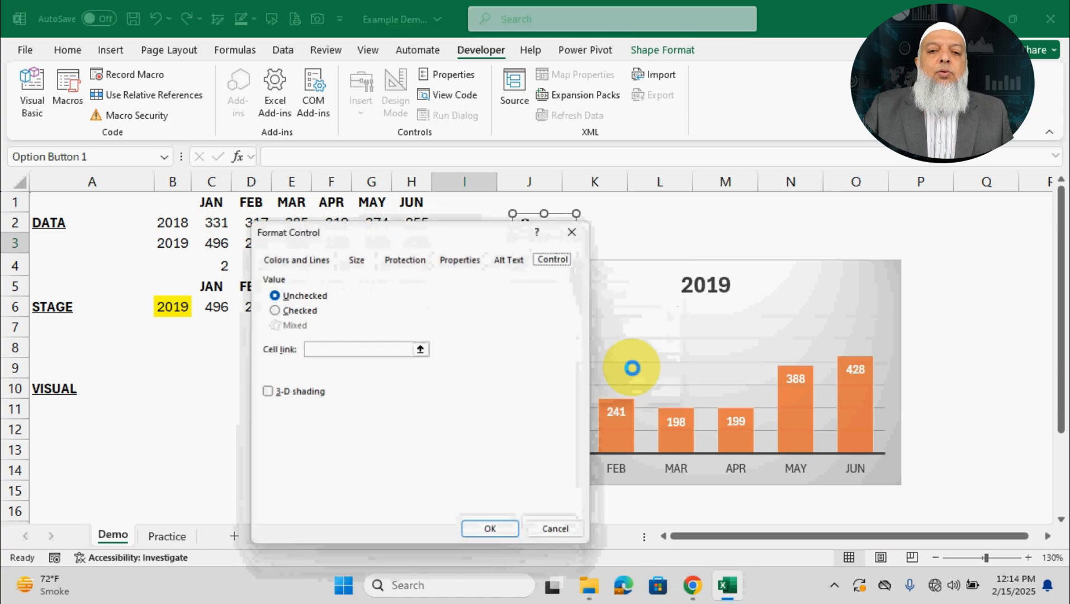
drag(502, 236, 778, 244)
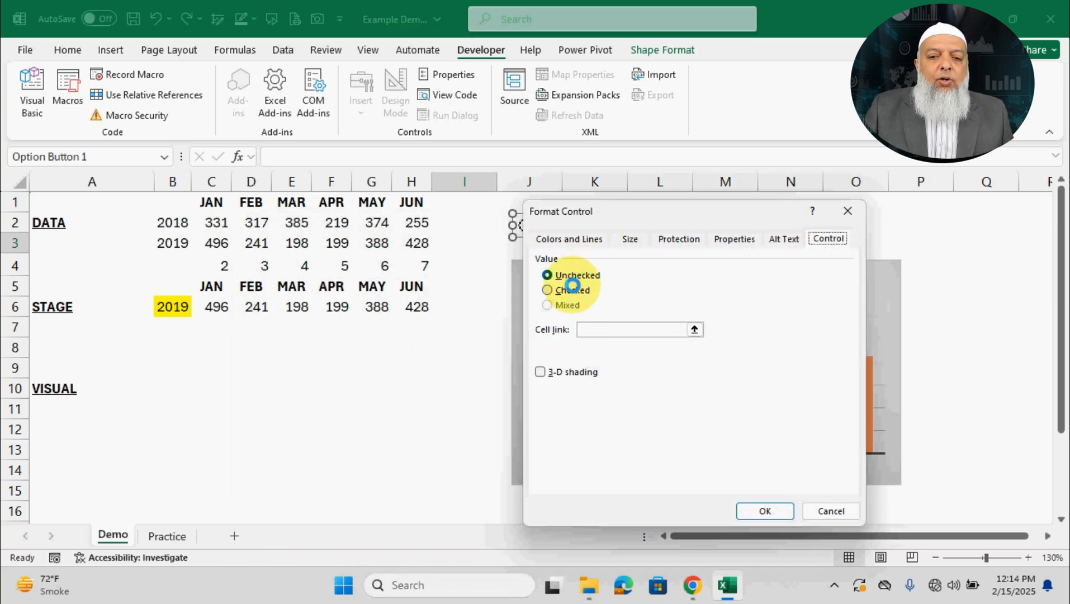
click(584, 331)
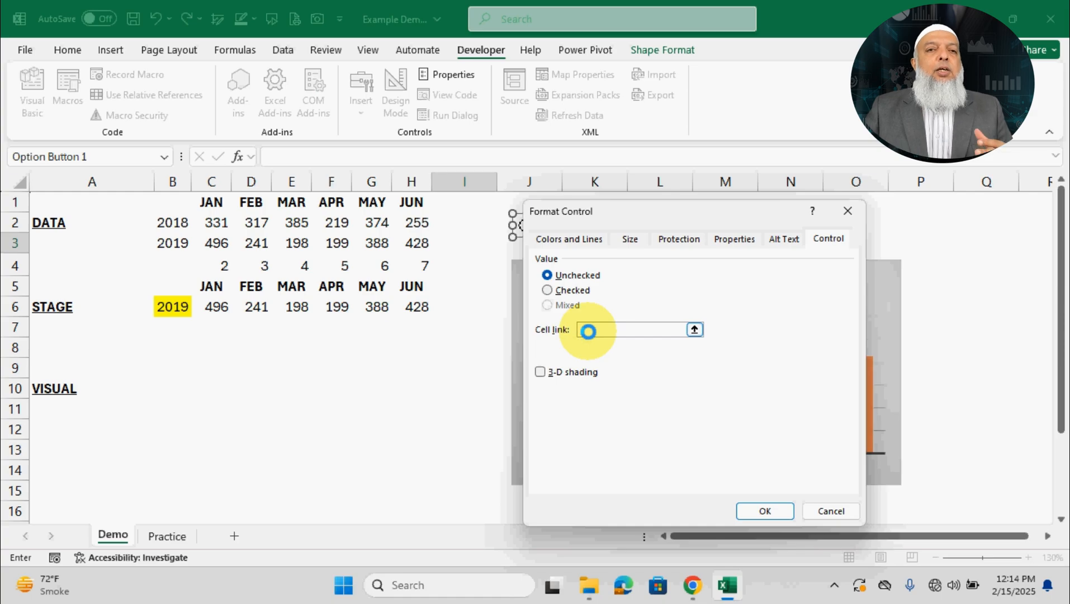
drag(619, 226, 711, 207)
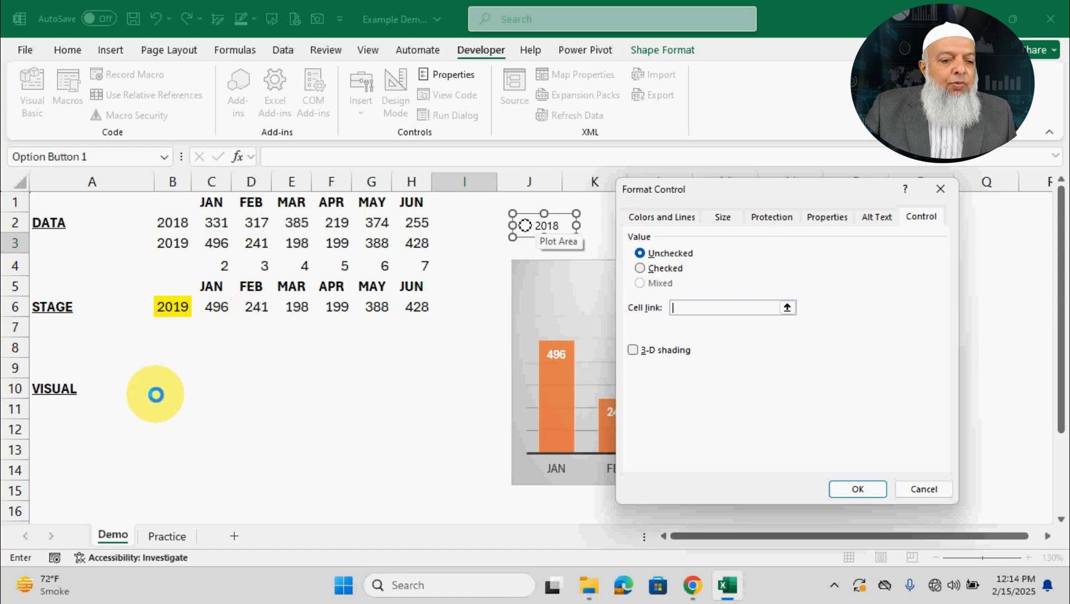
click(178, 348)
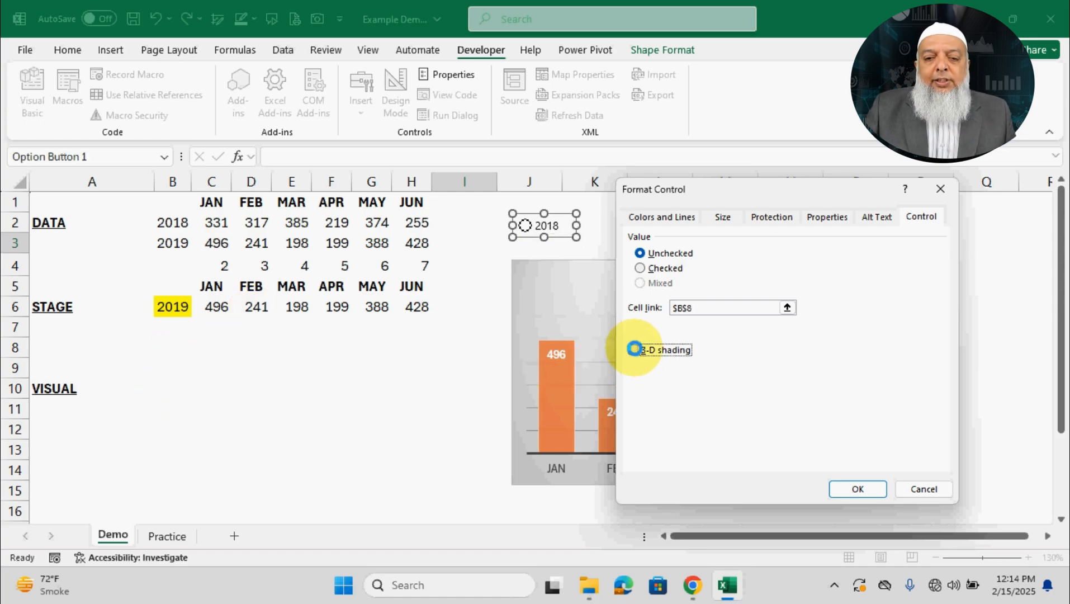
click(634, 349)
click(873, 488)
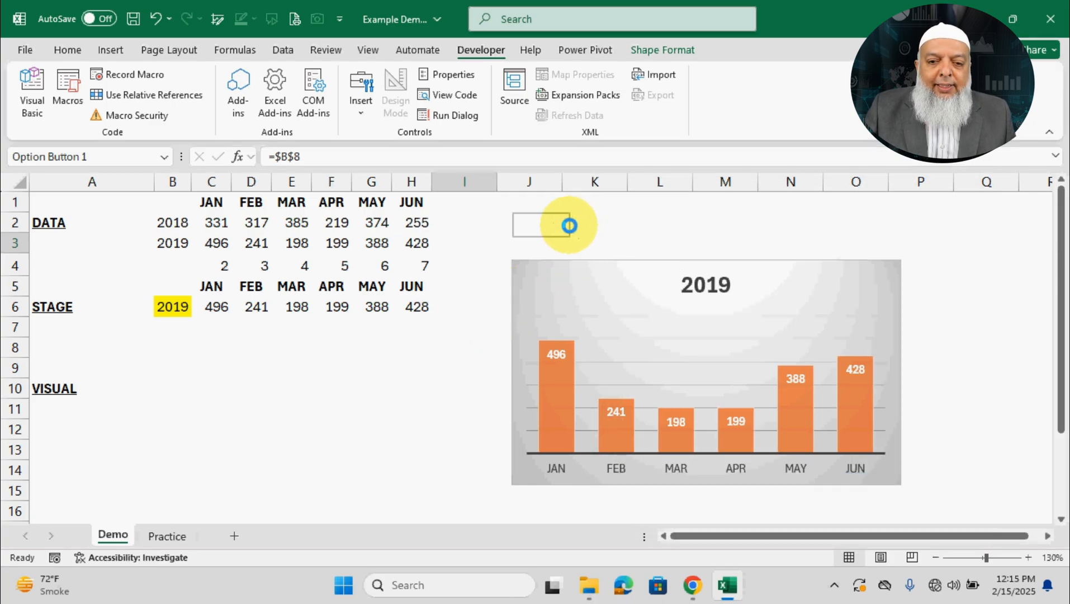
- Nudge the chart slightly left beneath the option button
click(667, 261)
drag(667, 261, 663, 261)
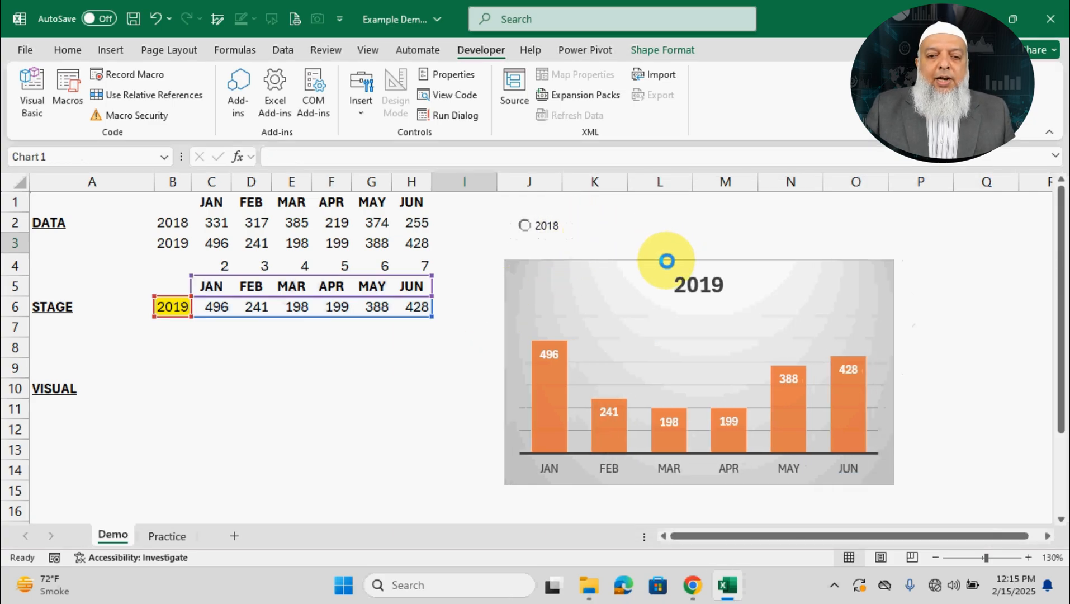
- Copy the 2018 option button and paste the duplicate at cell L2 above the chart
right_click(564, 231)
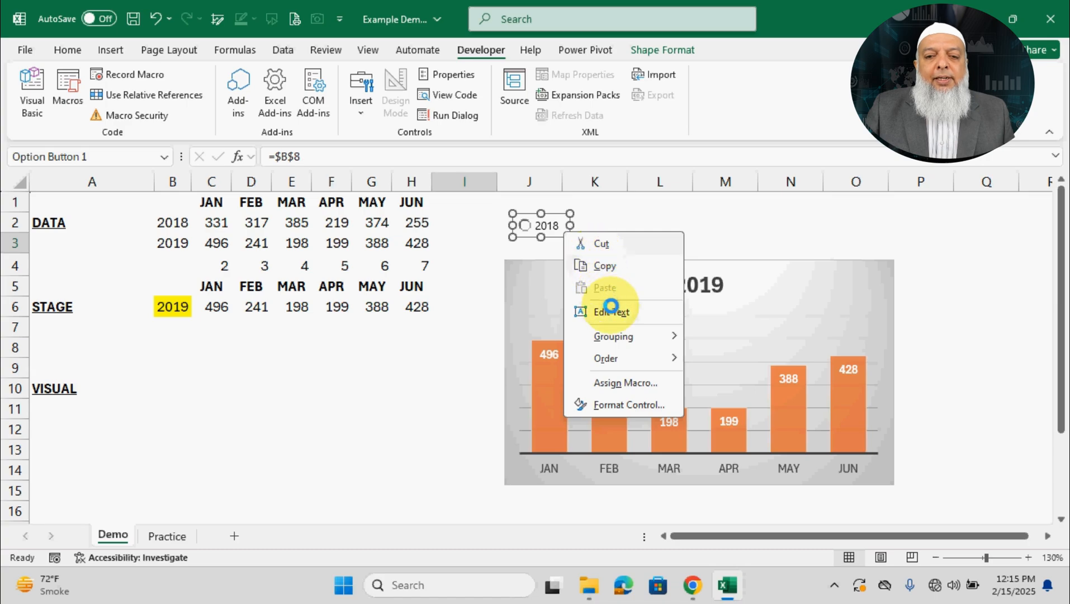
click(360, 98)
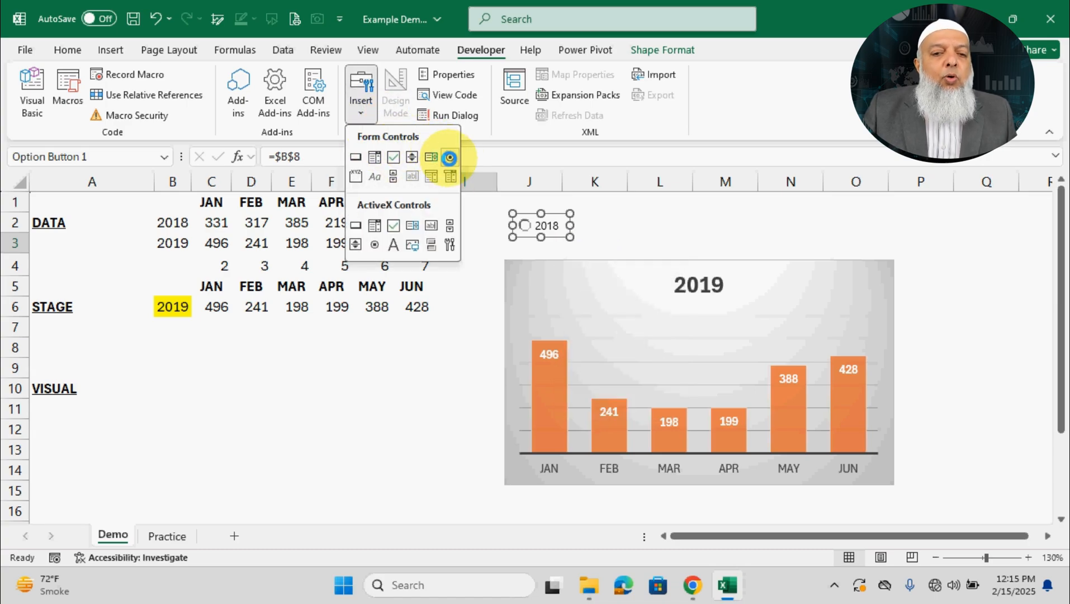
click(554, 215)
right_click(555, 214)
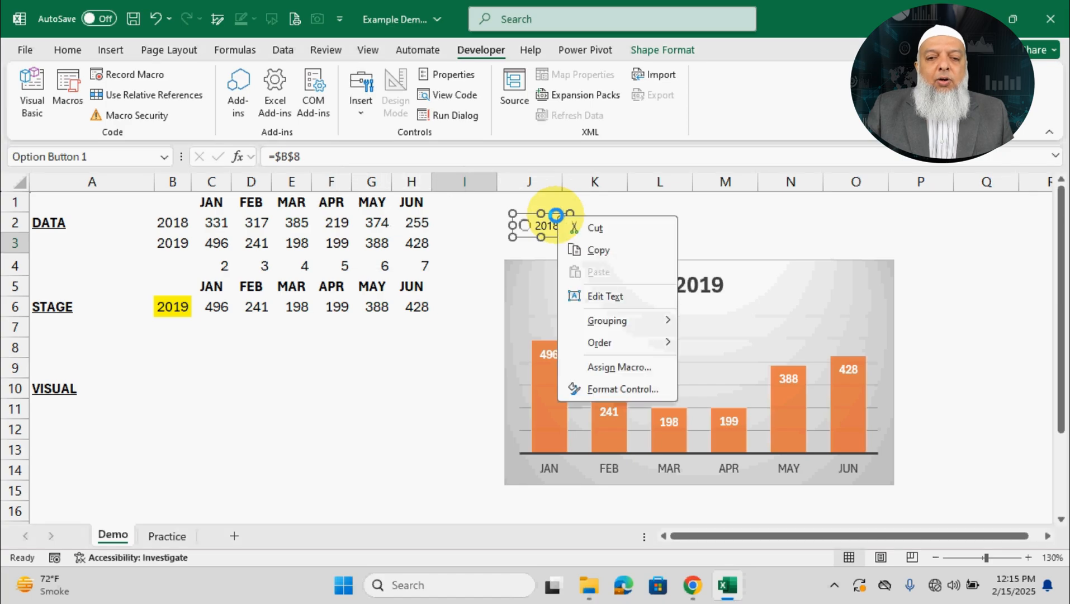
click(657, 226)
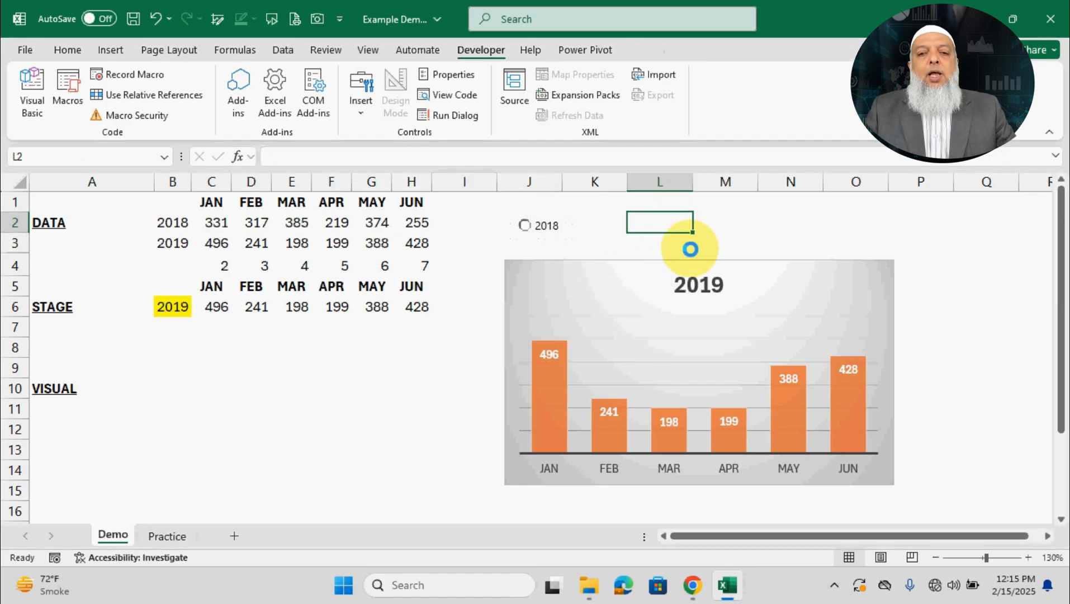
key(ctrl+v)
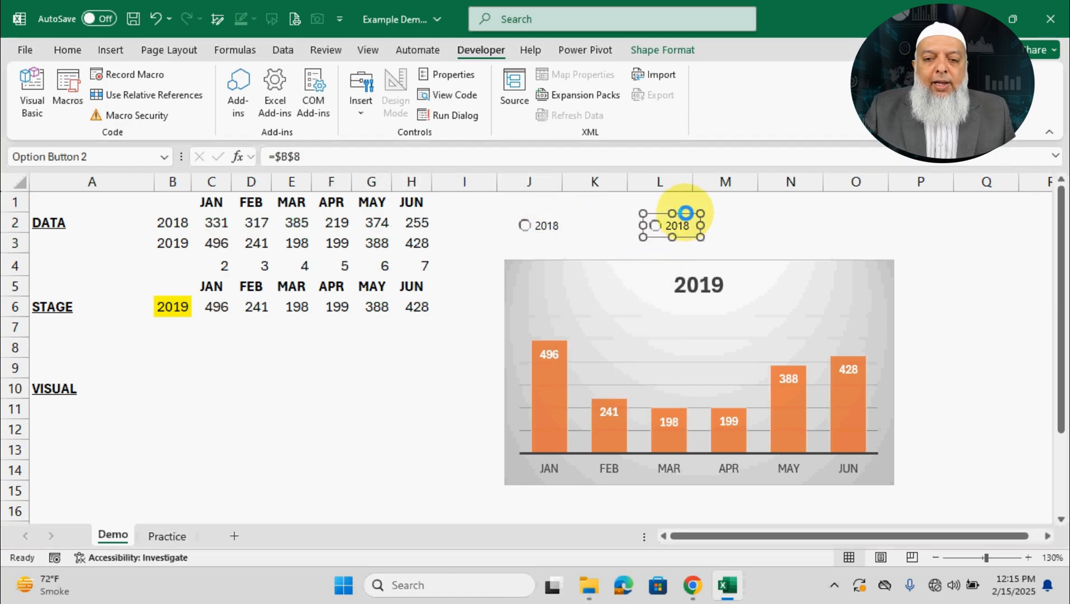
- Arrange the two option buttons side by side just above the chart's upper edge
drag(683, 211, 614, 230)
right_click(550, 229)
click(549, 229)
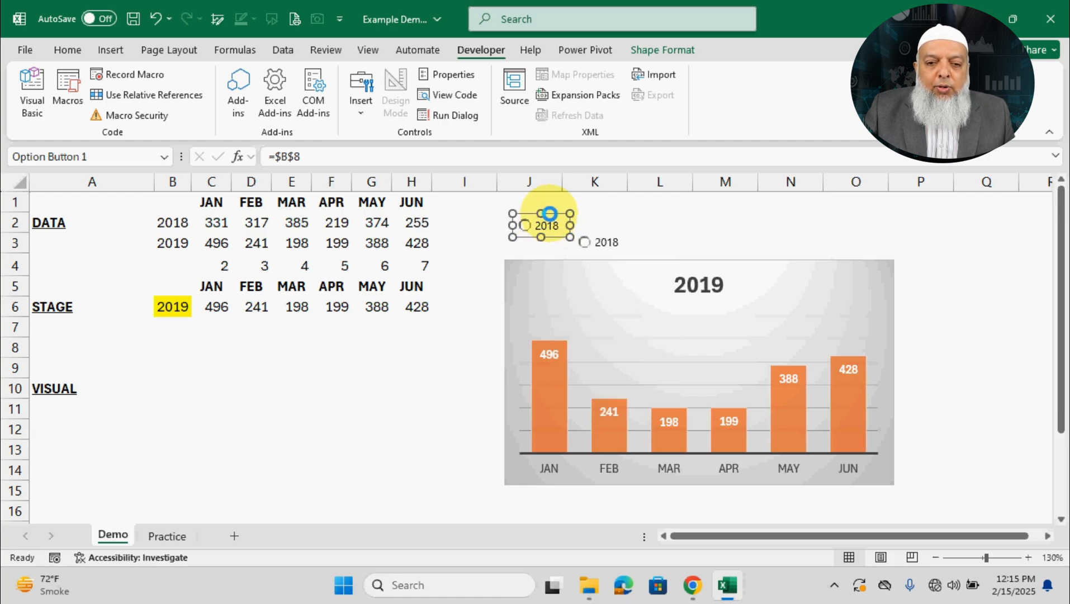
drag(553, 214, 551, 219)
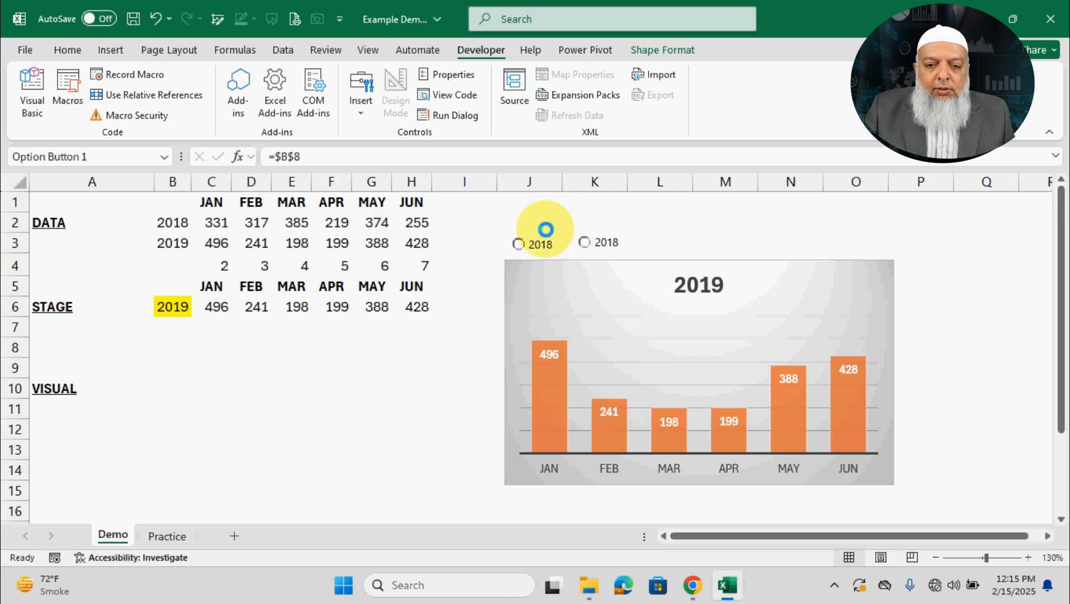
ctrl+click(606, 232)
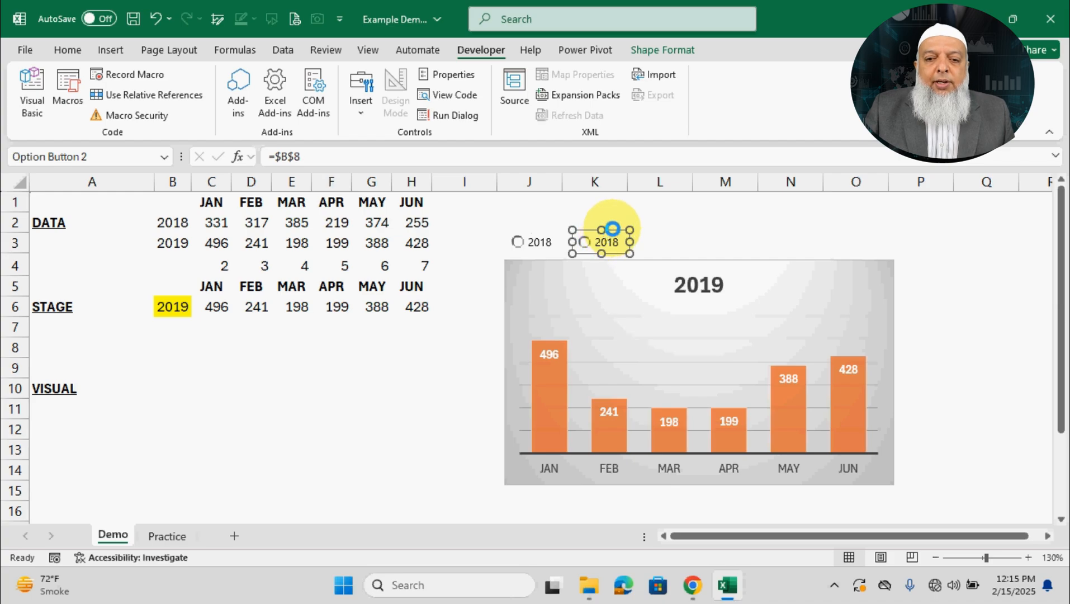
click(607, 228)
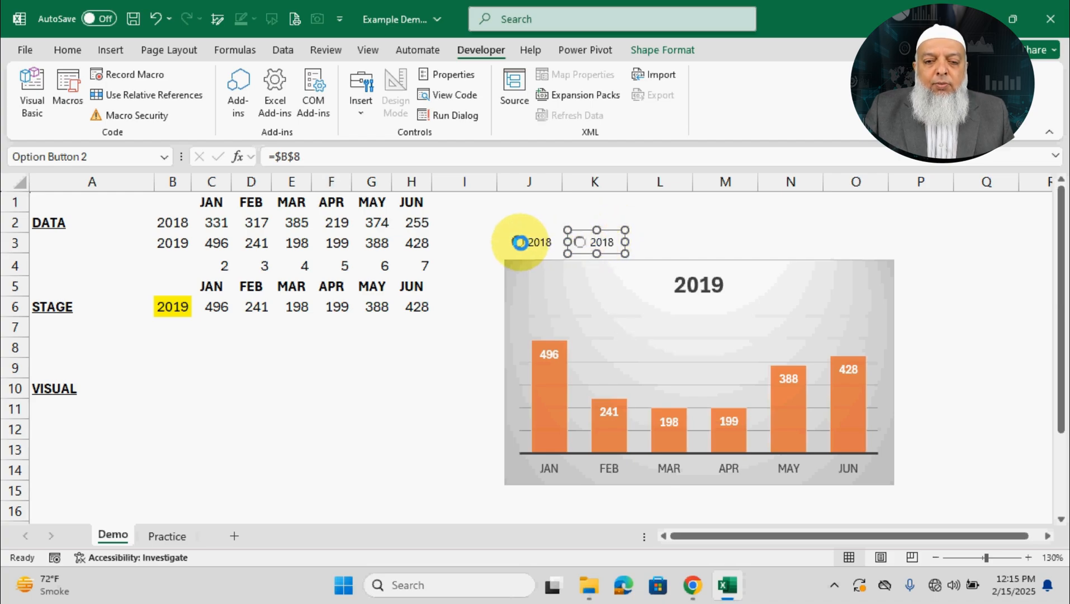
- Choose the 2018 option and change the duplicated option button's label to 2019
click(516, 243)
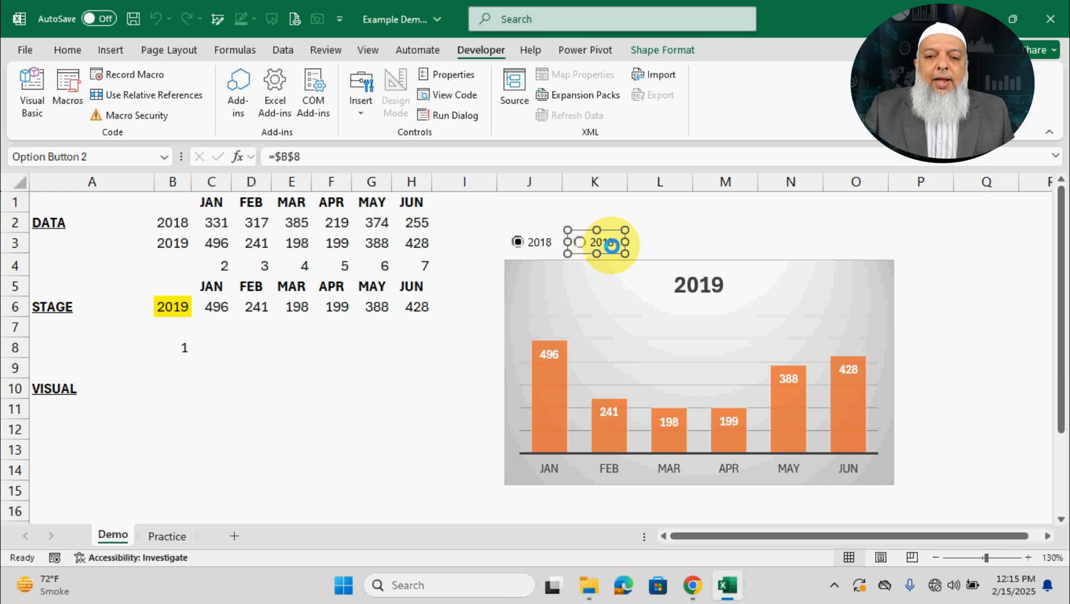
click(609, 241)
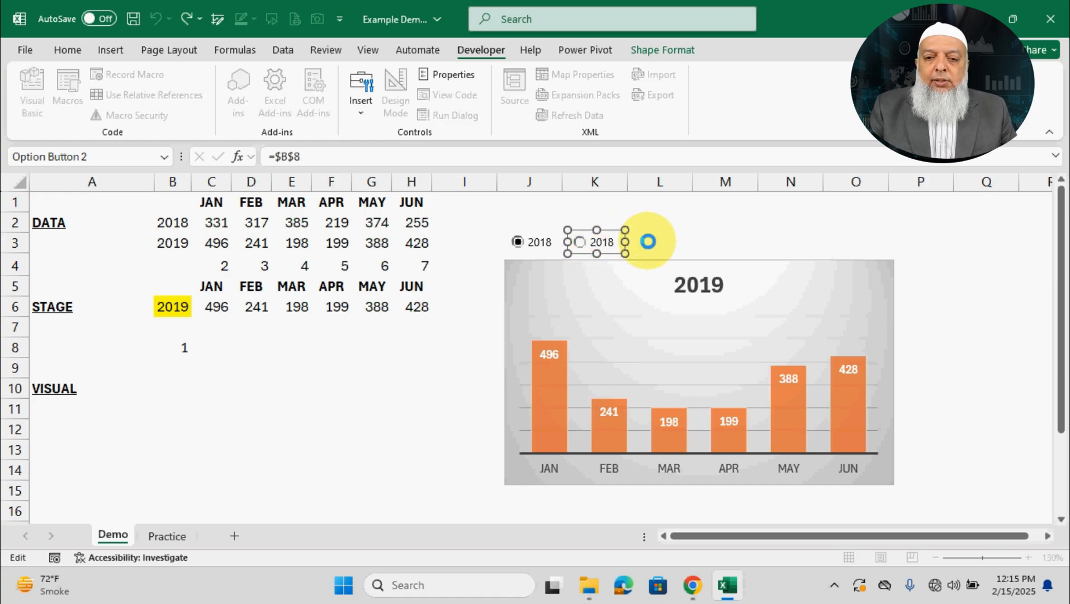
key(shift+Left)
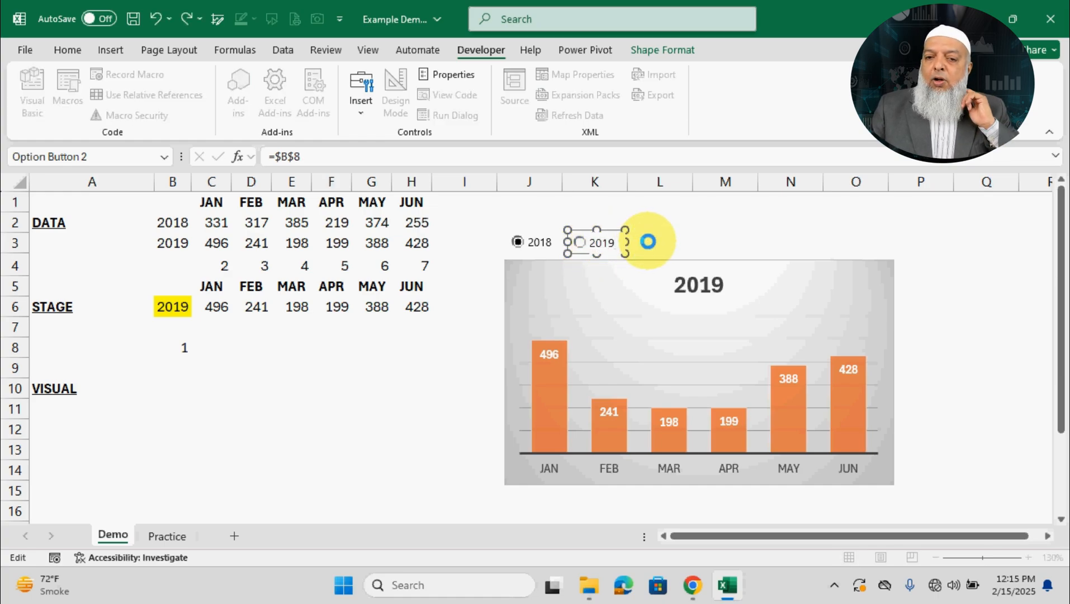
click(652, 241)
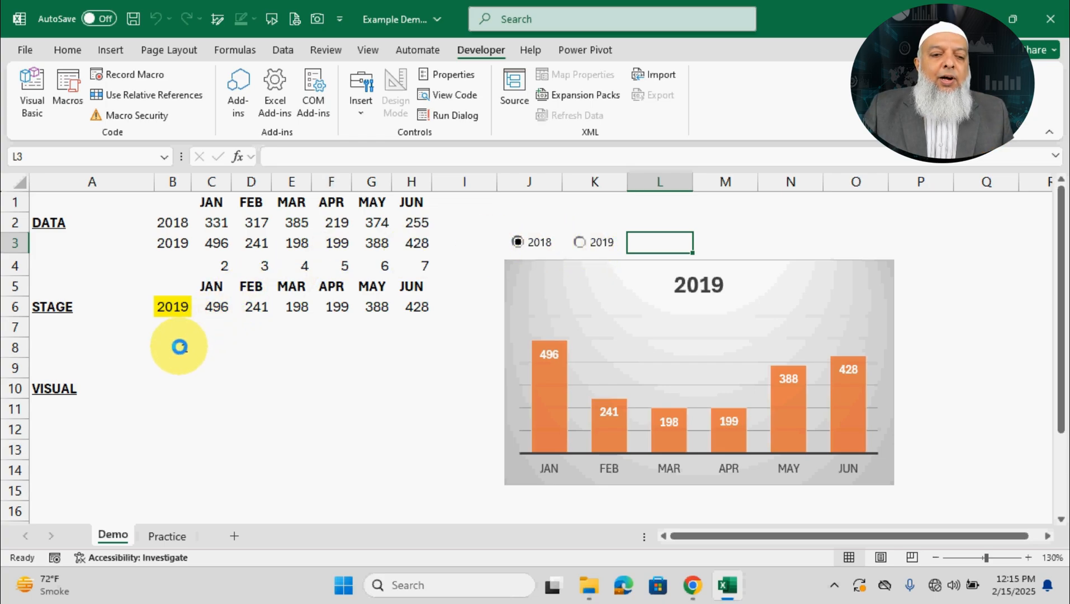
- Alternate between the 2018 and 2019 options to check linked cell B8, and examine the staging row driven by B6
click(179, 345)
click(590, 241)
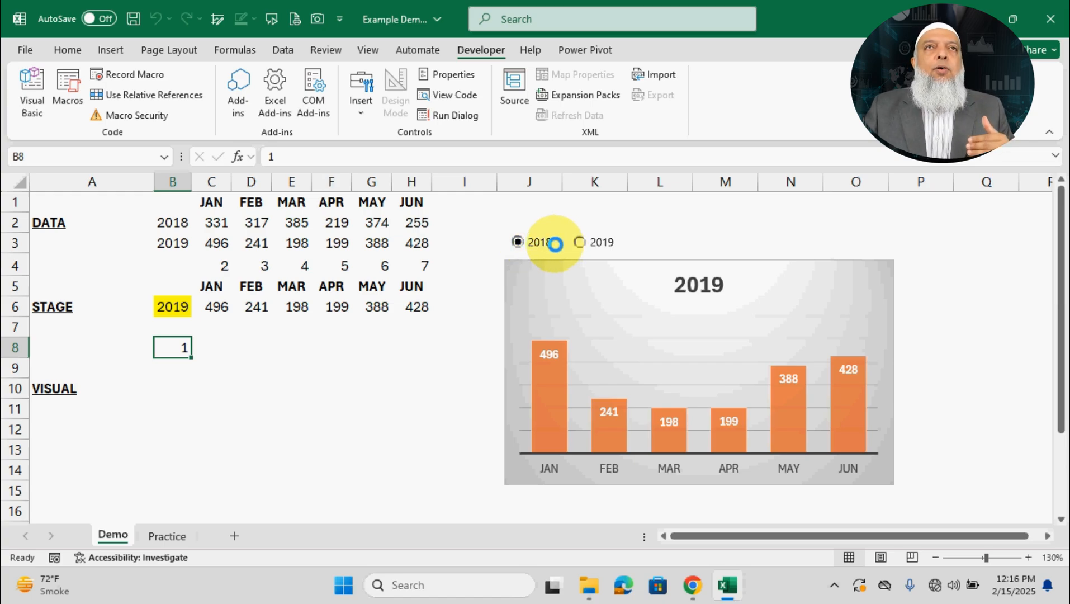
click(580, 242)
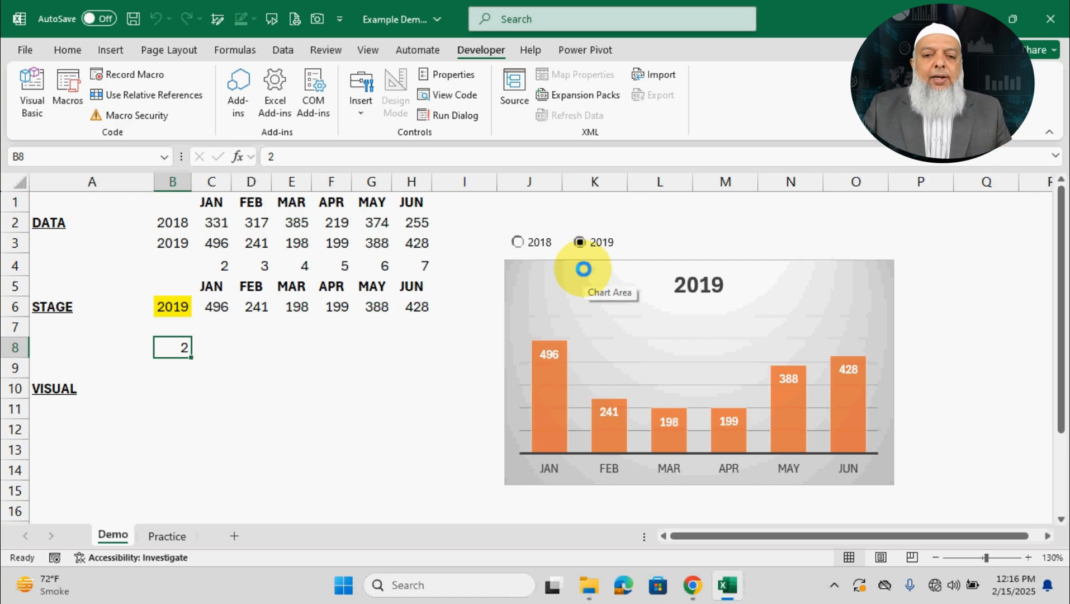
click(518, 242)
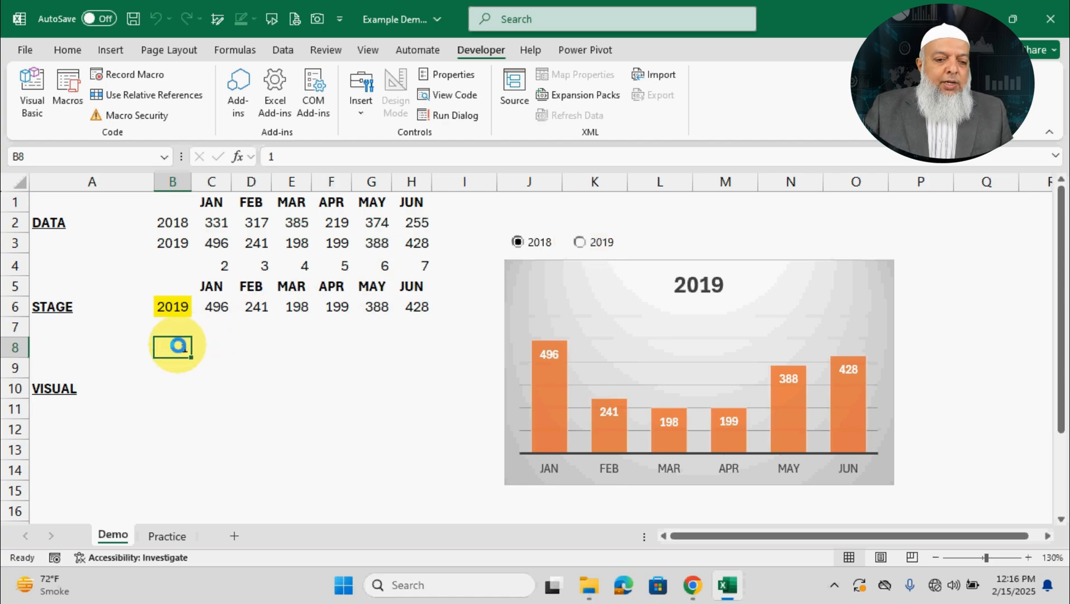
click(582, 242)
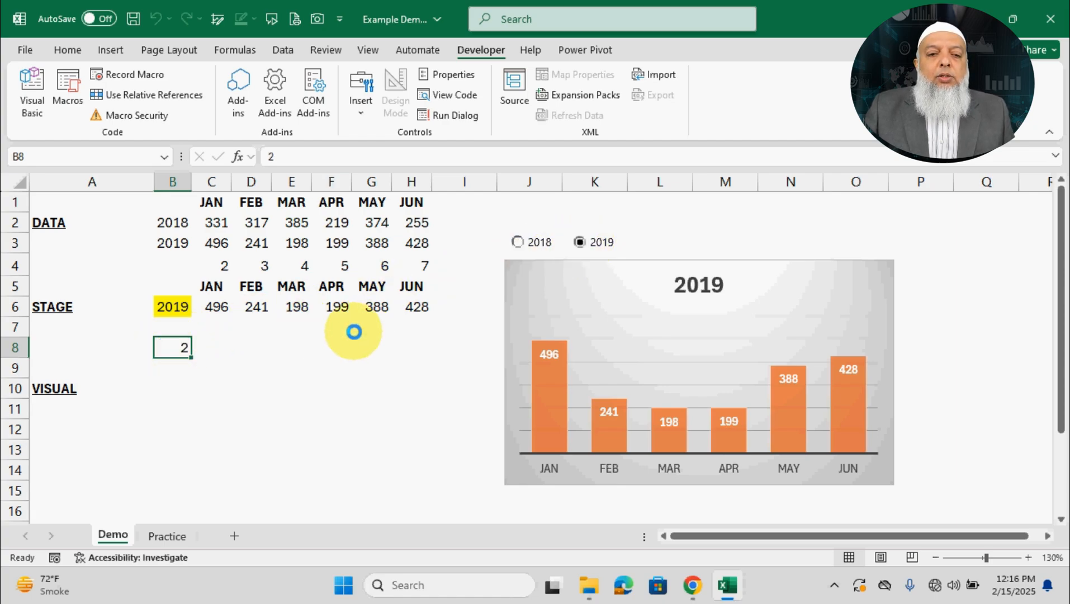
click(365, 329)
click(178, 307)
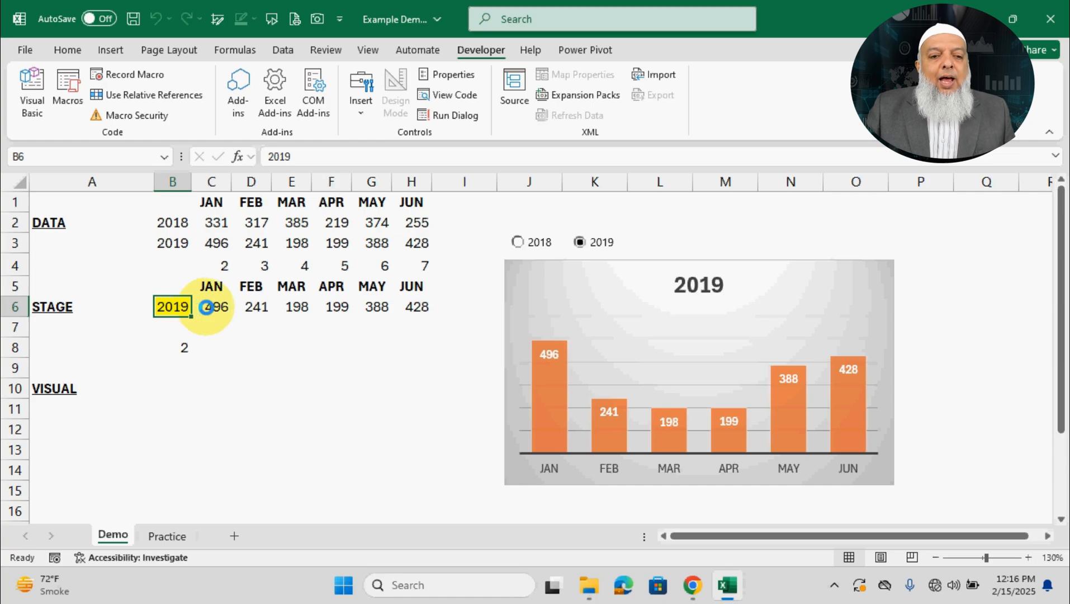
drag(204, 306, 418, 306)
drag(164, 218, 418, 243)
- Replace the year in B6 with the formula =IF(B8=1,B2,B3) so the linked cell picks the staging year
click(184, 306)
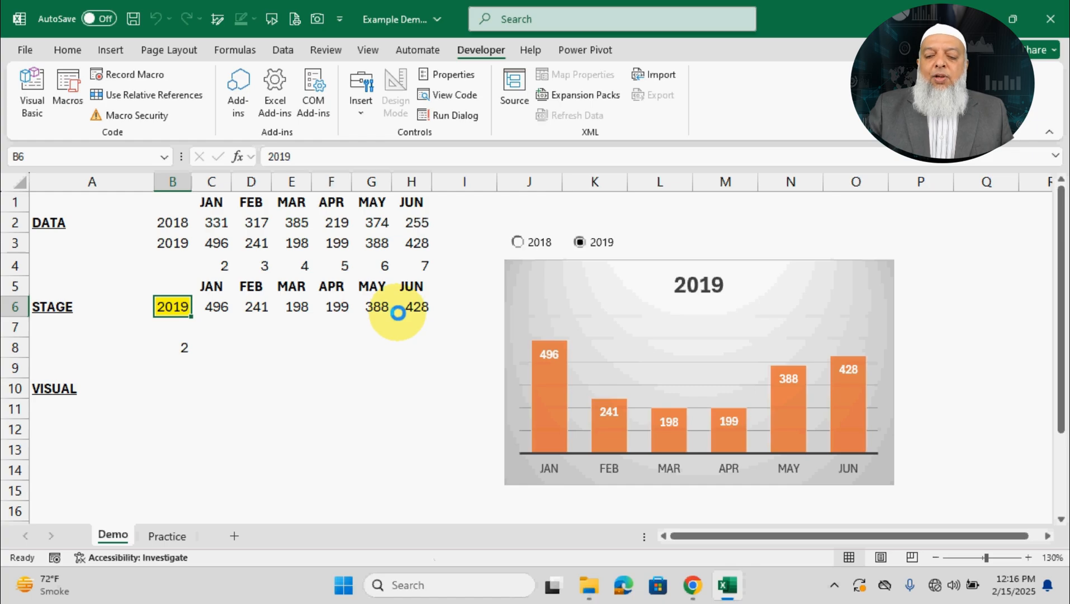
key(Delete)
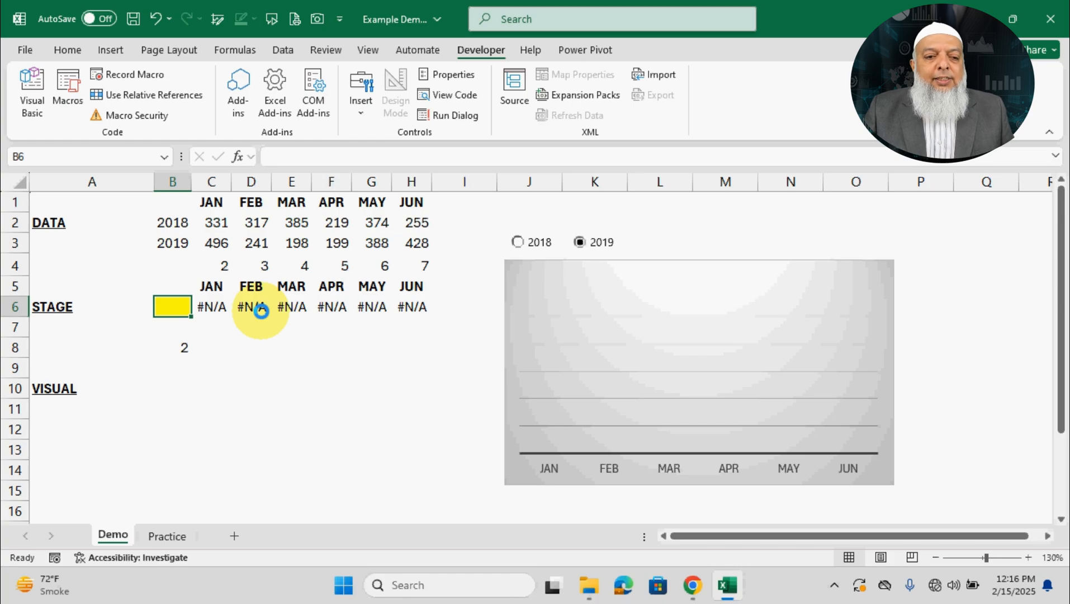
text(=)
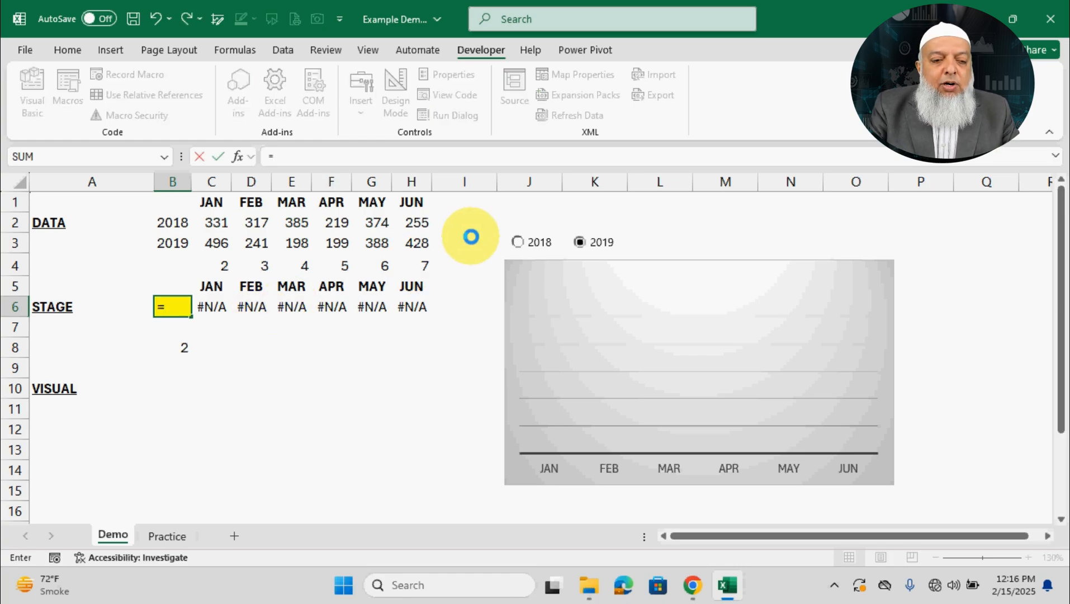
text(if)
key(Tab)
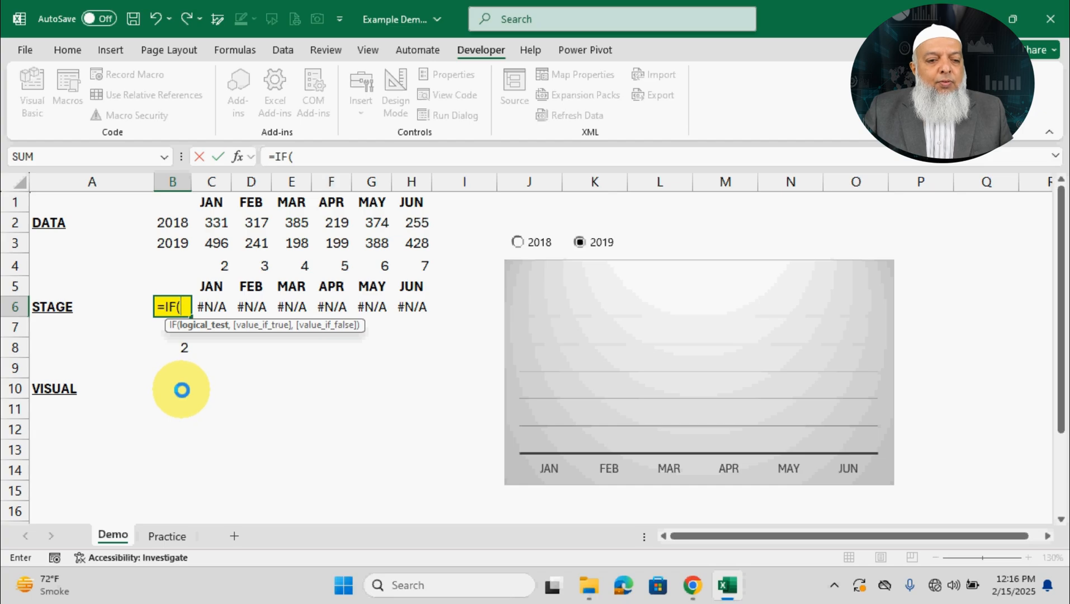
click(177, 348)
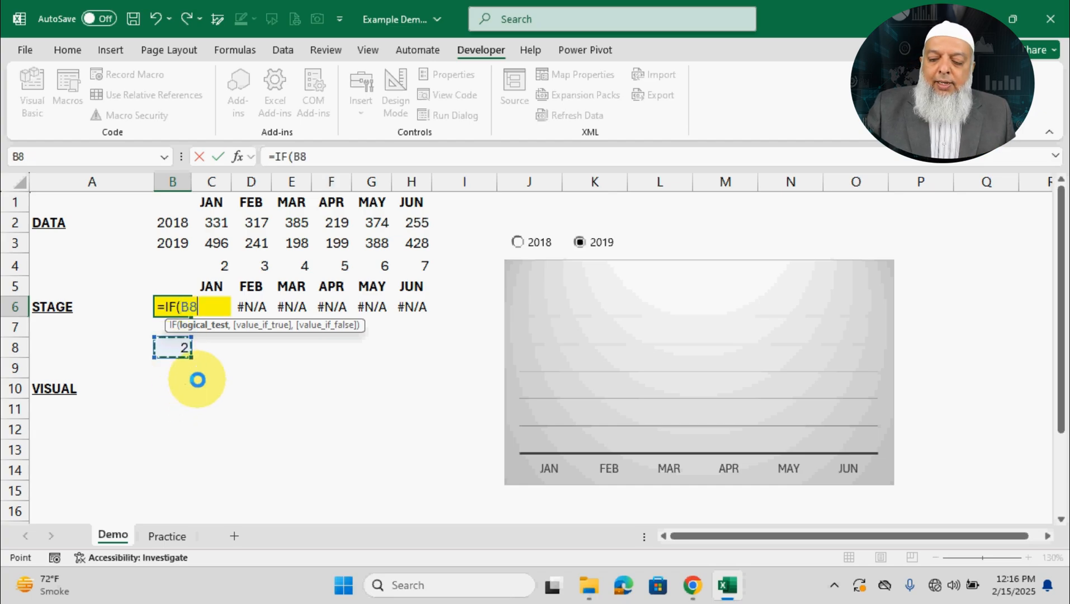
text(=1)
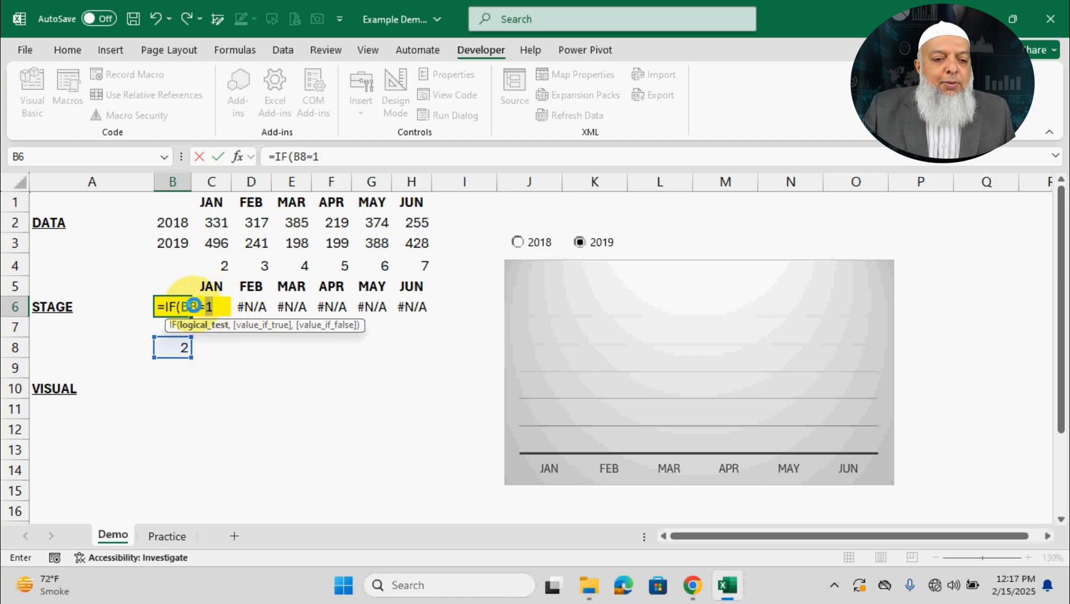
drag(179, 306, 212, 307)
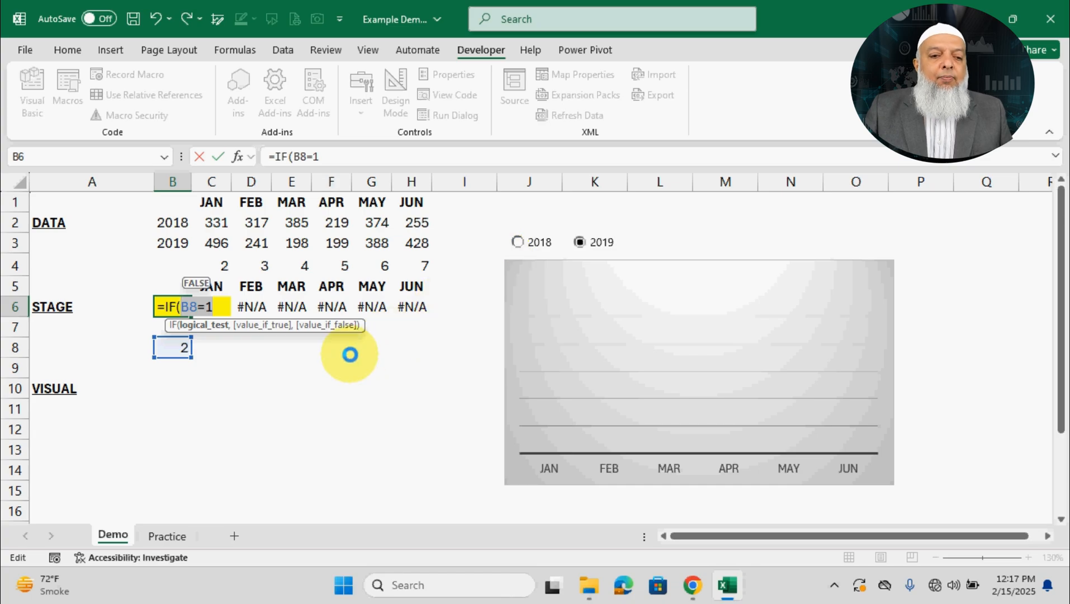
click(212, 306)
text(,)
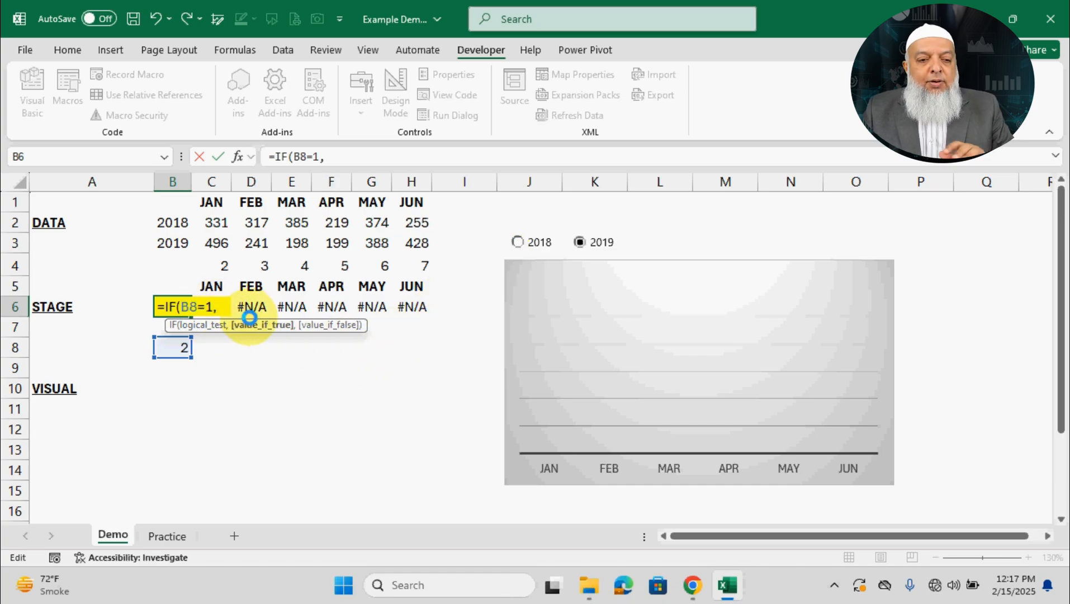
click(173, 222)
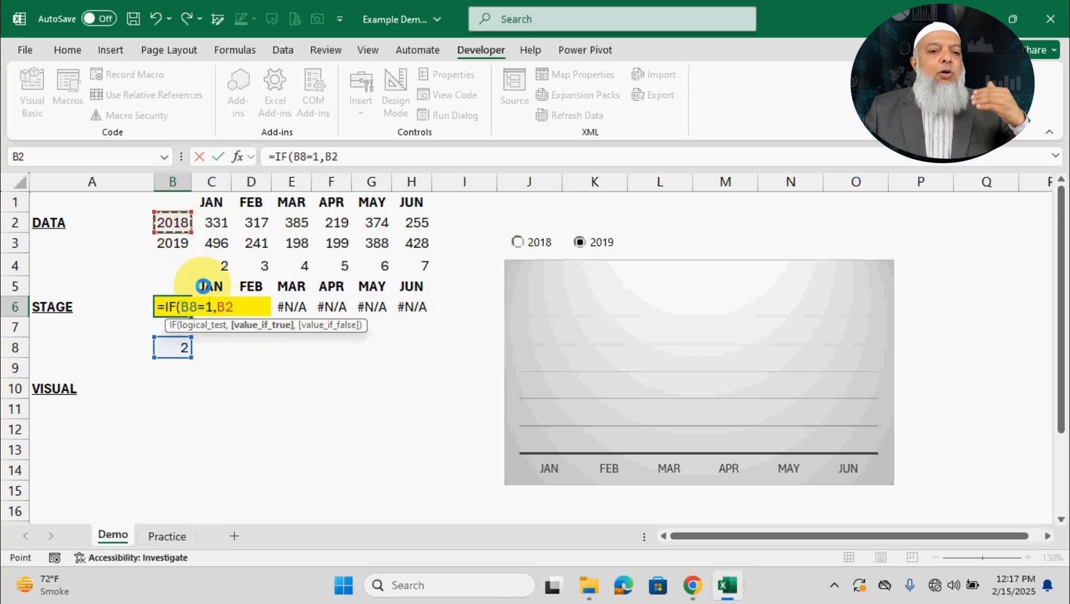
text(,)
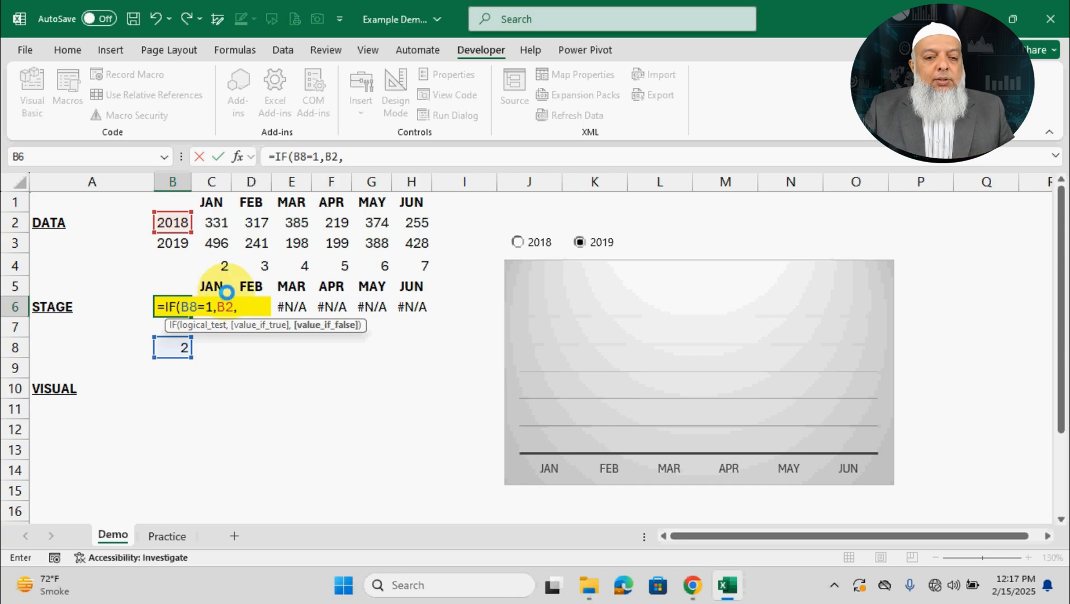
click(178, 242)
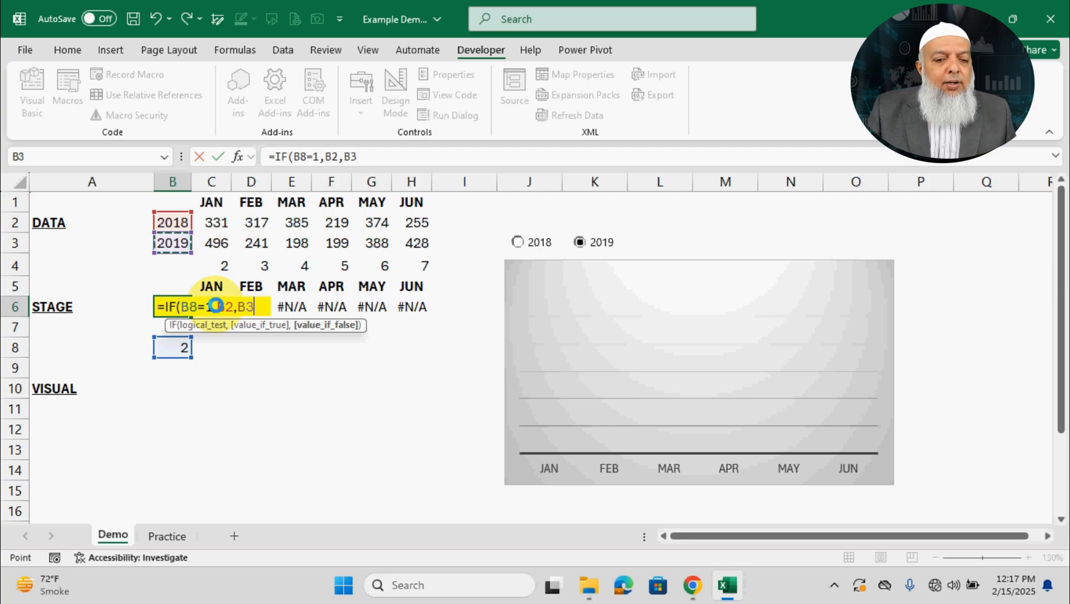
key(Return)
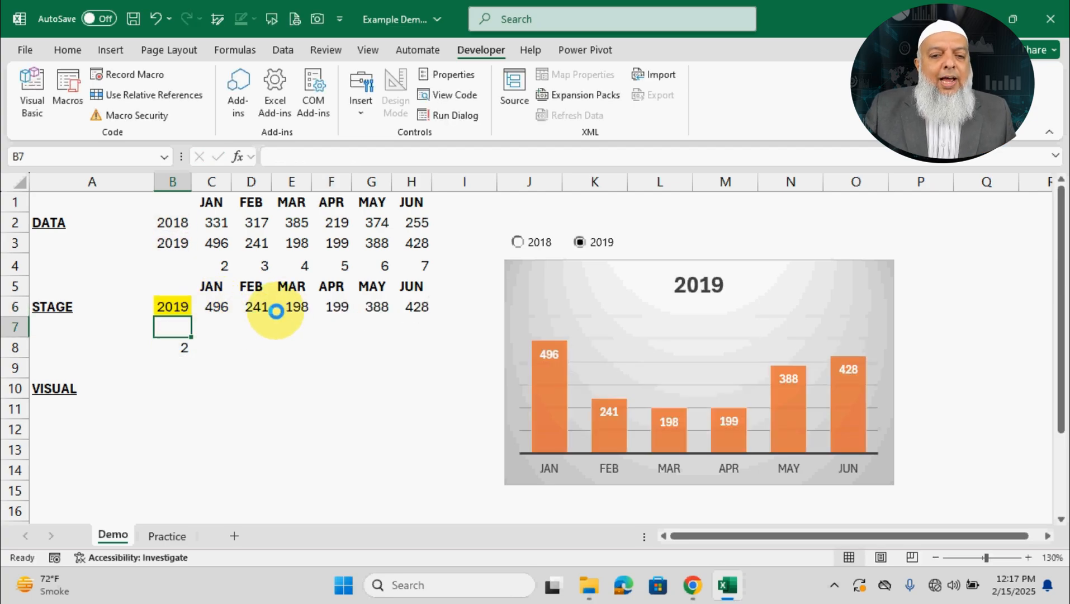
- Test the 2018 and 2019 options, examining linked cell B8 and the B8=1 test inside the IF formula in B6
click(529, 241)
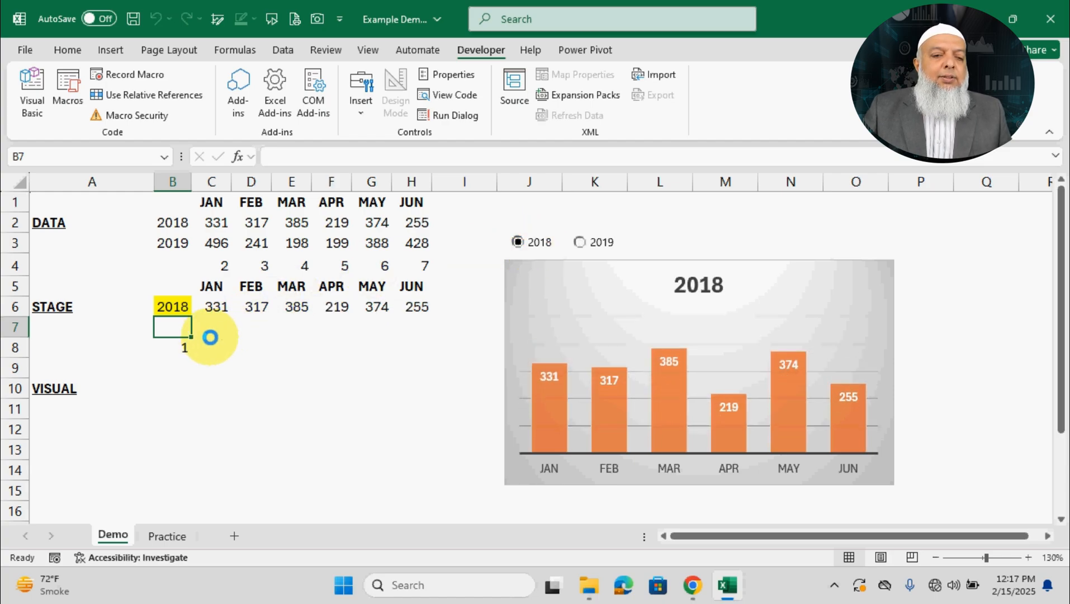
click(171, 347)
click(170, 358)
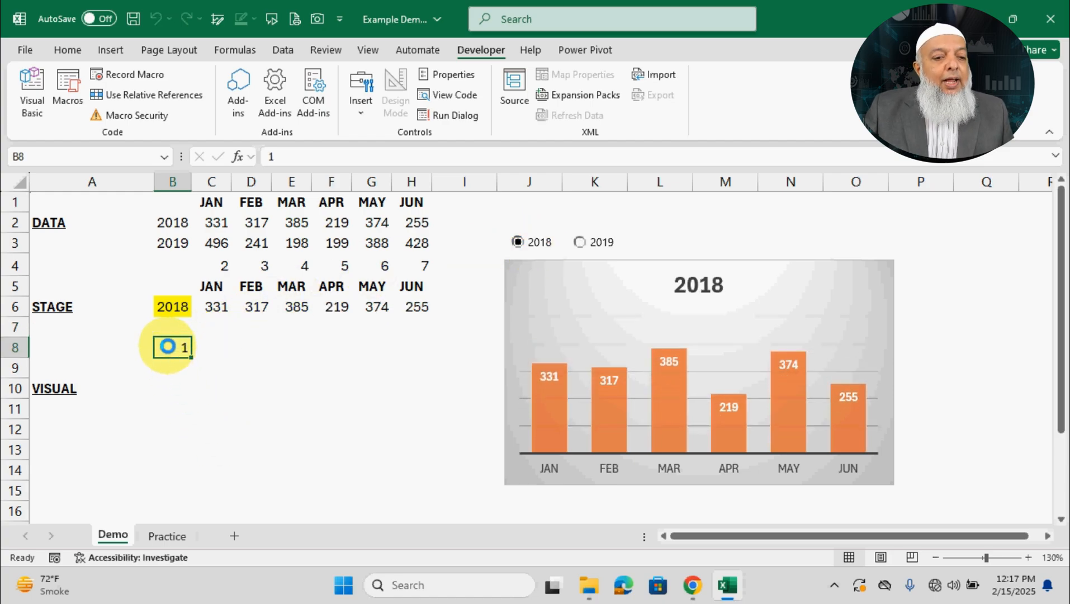
double_click(173, 306)
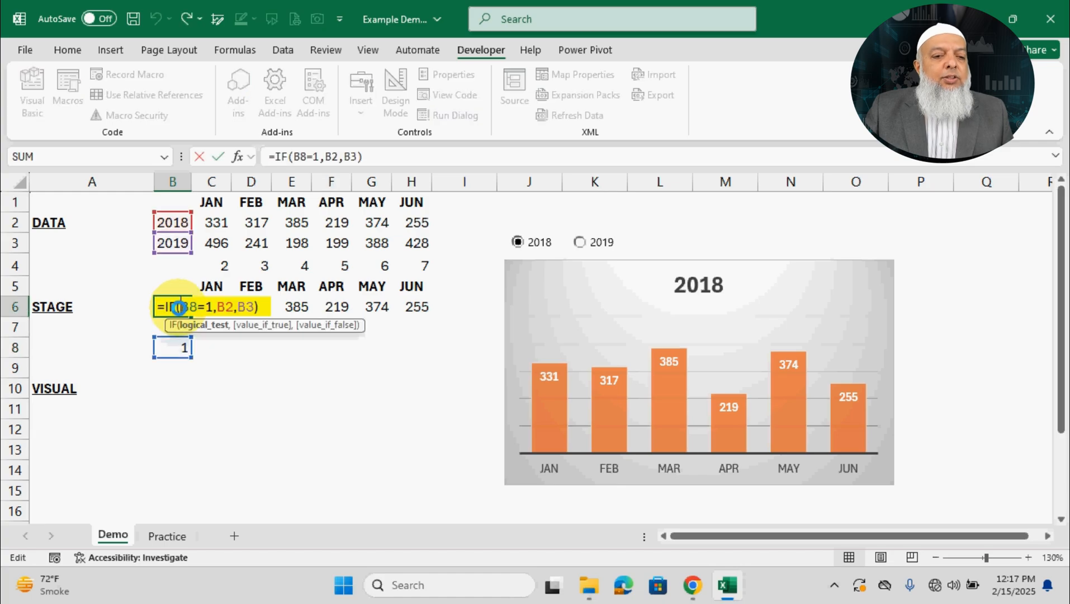
drag(217, 311, 178, 303)
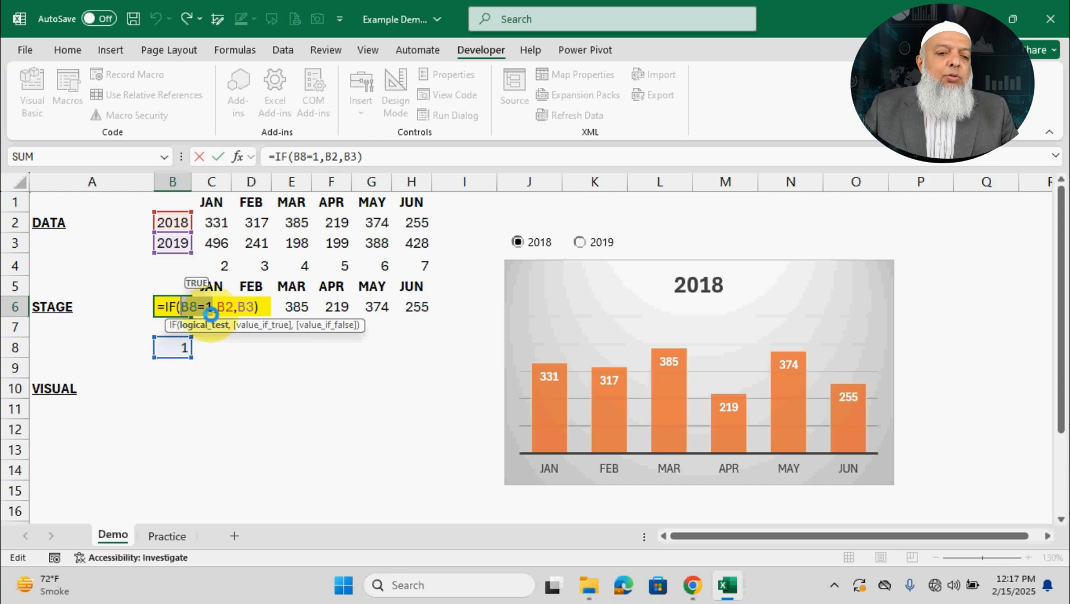
key(Escape)
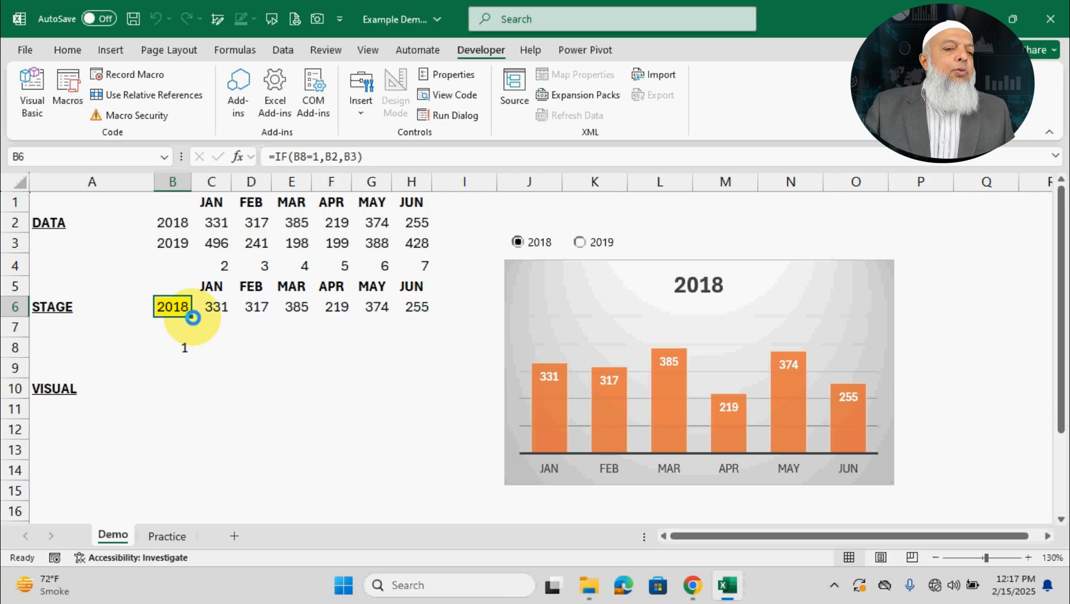
click(579, 242)
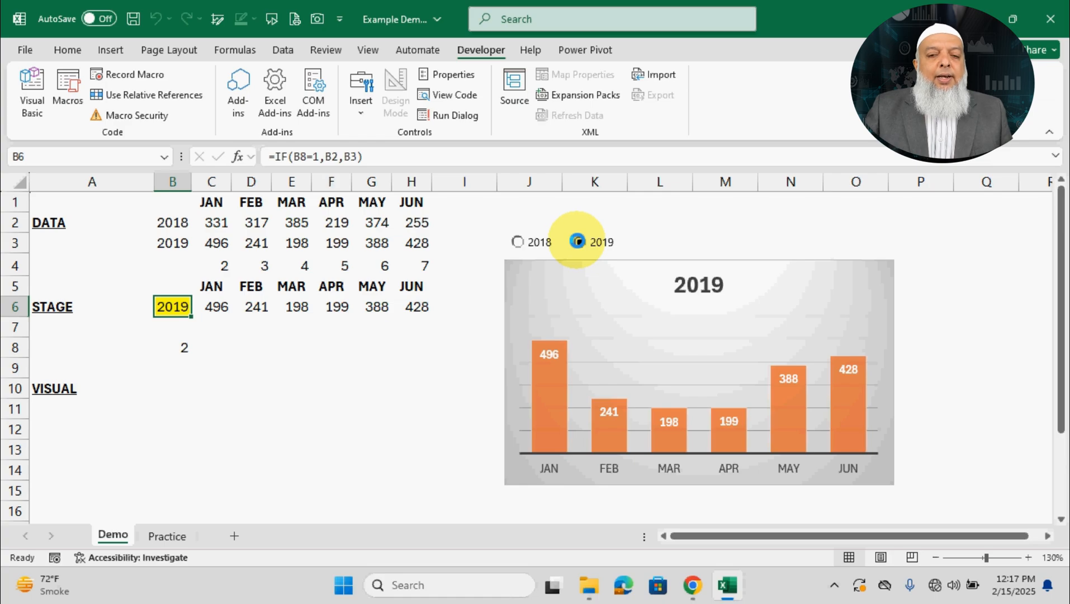
- Shift both option buttons slightly down so they sit side by side in row 3 above the chart
ctrl+click(540, 241)
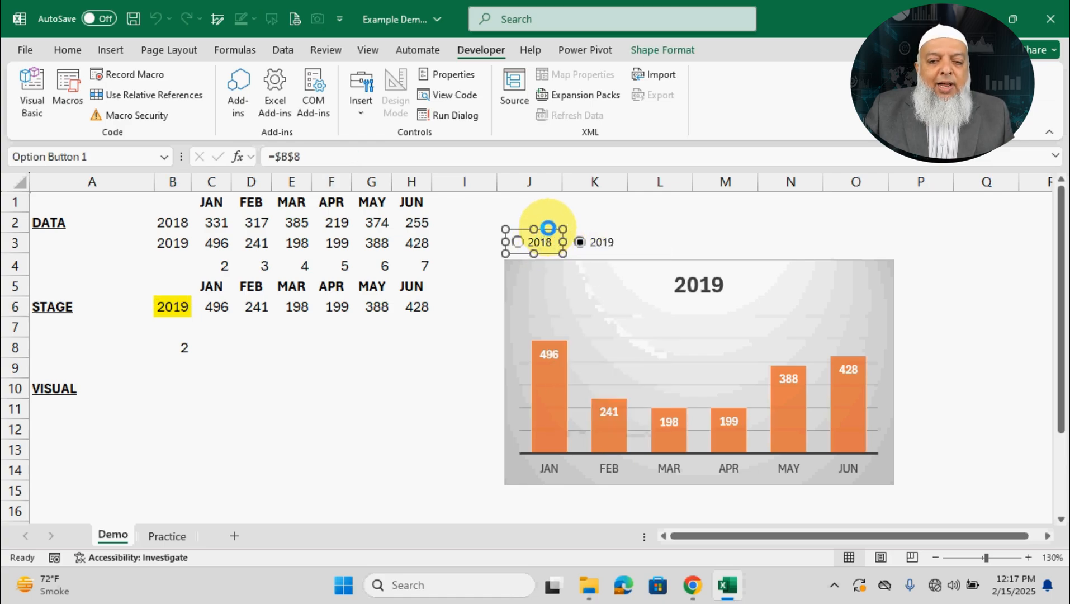
drag(548, 228, 606, 233)
ctrl+click(604, 239)
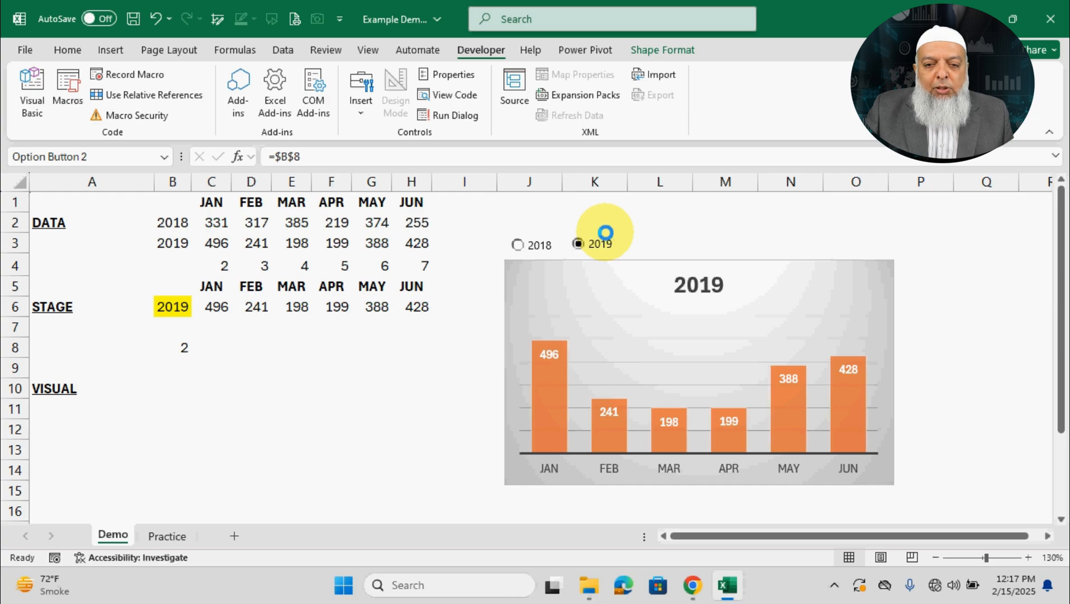
click(635, 246)
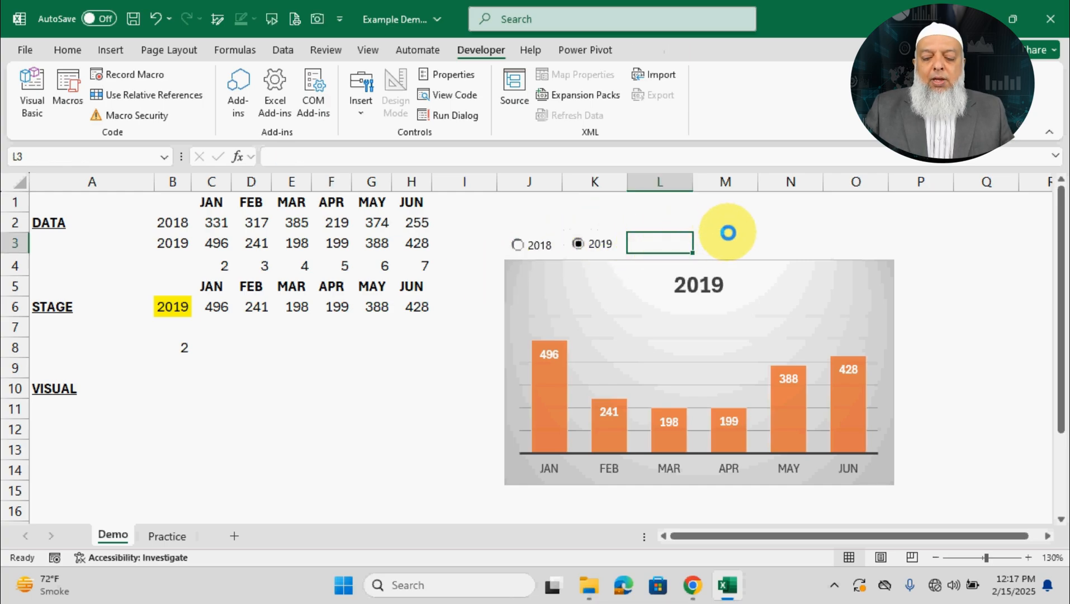
- Select cells J3:K3 behind the option buttons and make row 3 slightly taller
key(Left)
key(shift+Left)
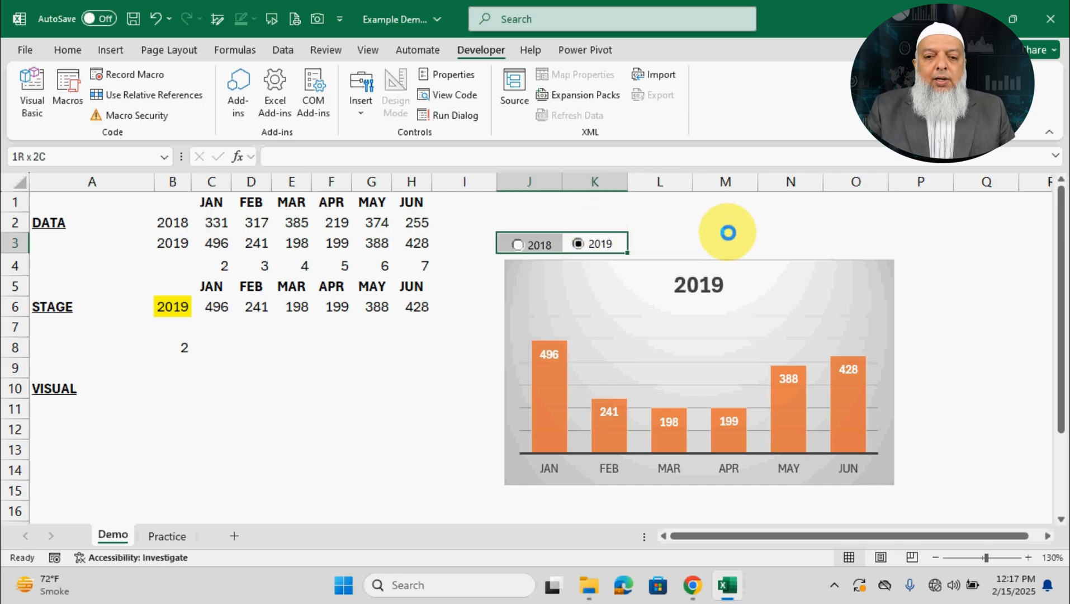
drag(17, 253, 19, 260)
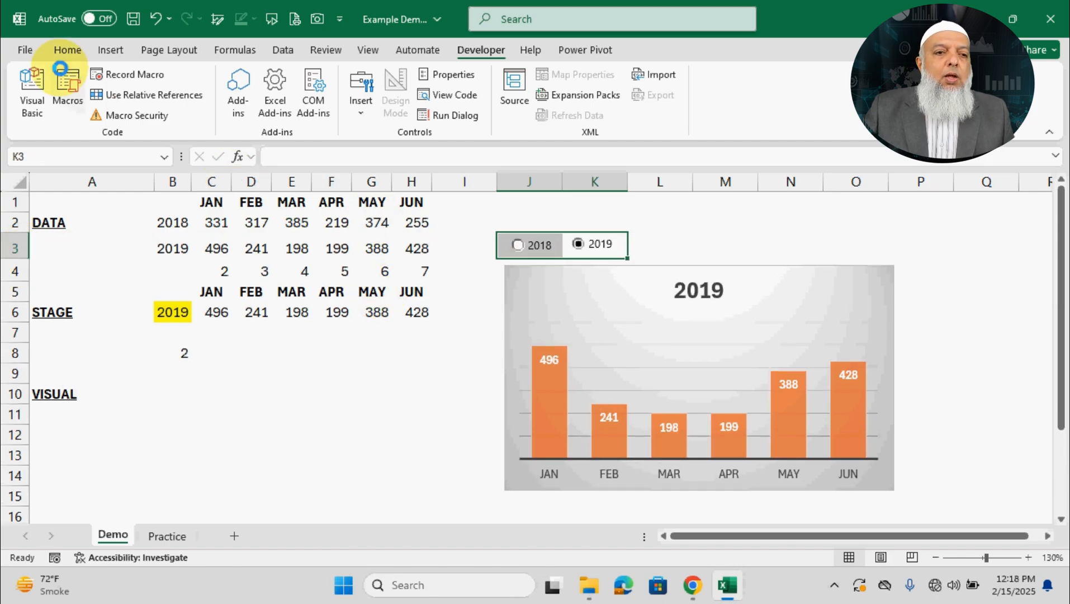
- Give J3:K3 a thick outside border and a light green fill
click(67, 49)
click(123, 115)
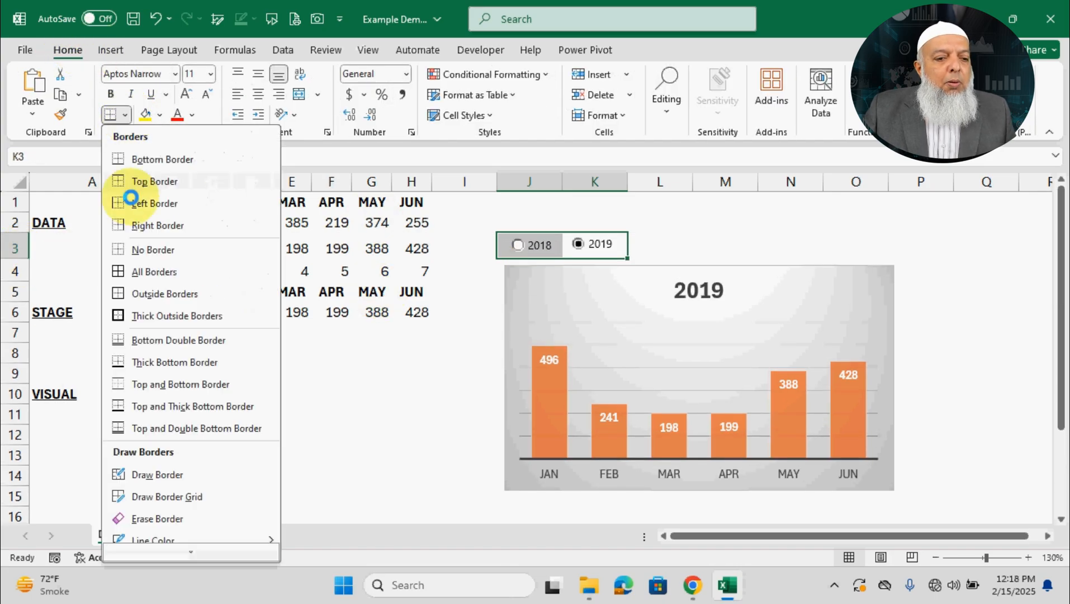
click(139, 314)
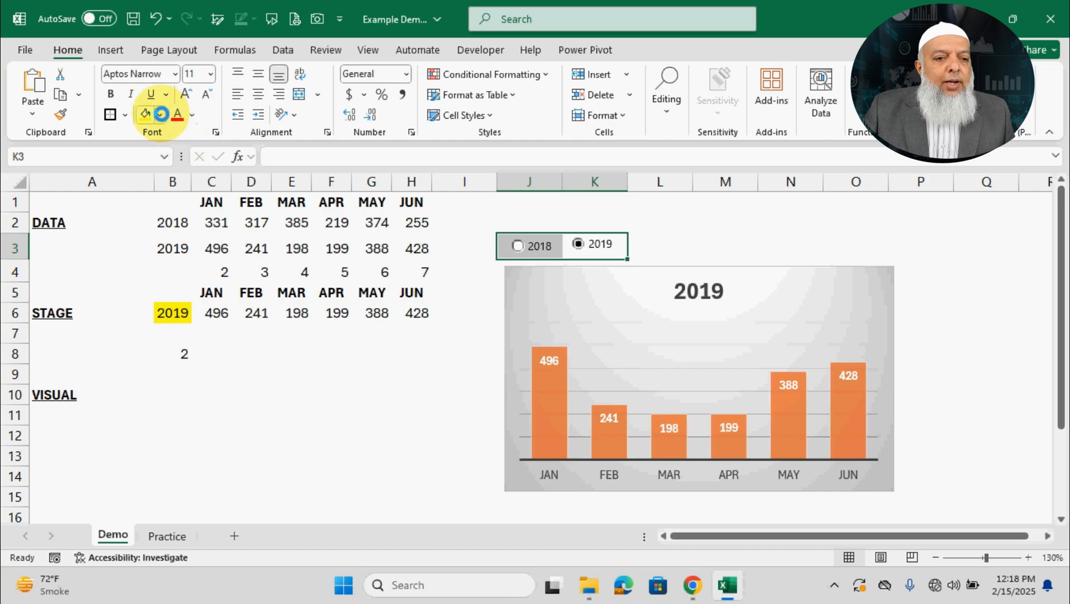
click(161, 114)
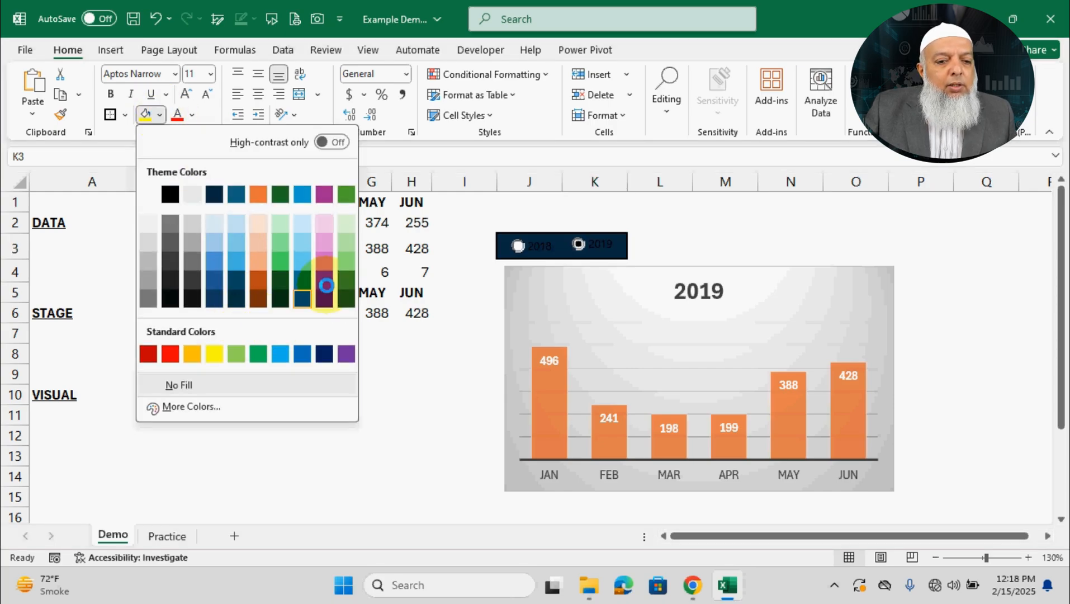
click(345, 222)
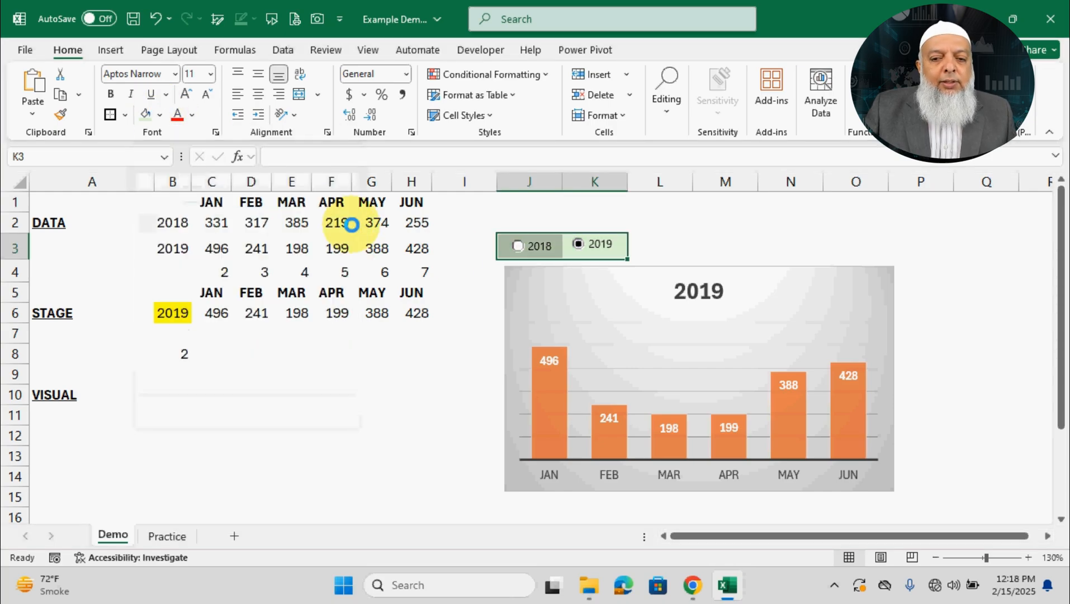
- Move the chart directly beneath the option button box, aligning its left edge with column J
click(832, 265)
drag(833, 265, 829, 262)
click(810, 237)
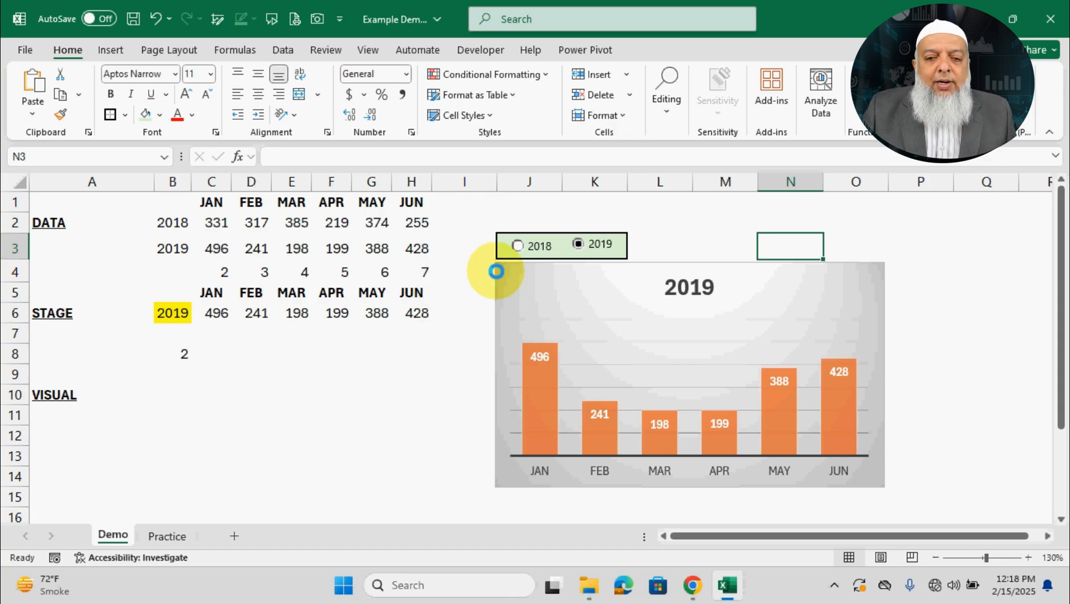
- Switch to the 2018 option and back to 2019 to test the chart, and examine data columns A:H and the chart columns
click(517, 245)
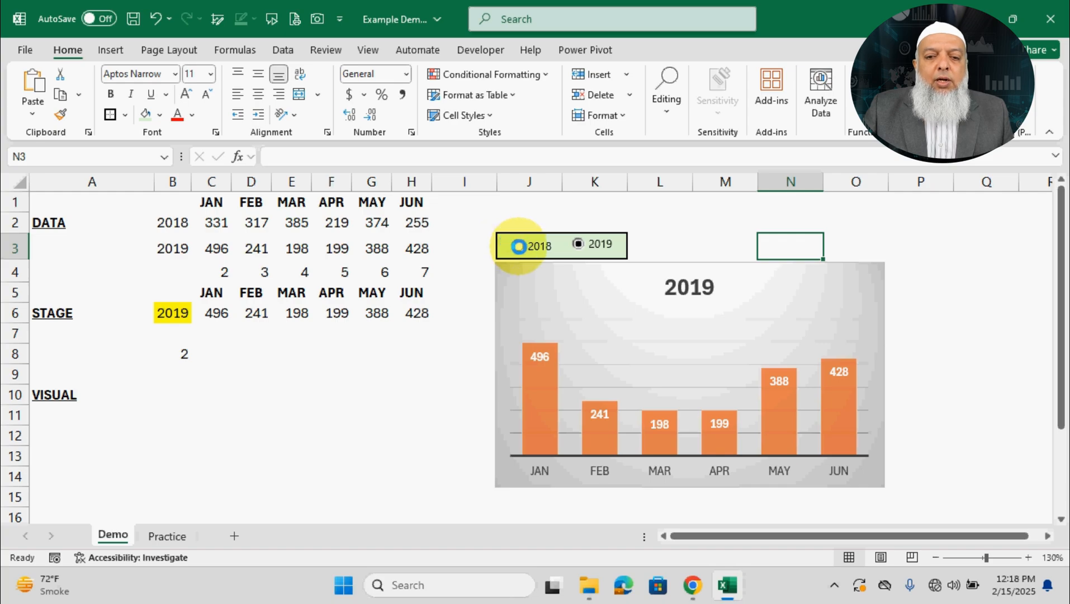
click(578, 243)
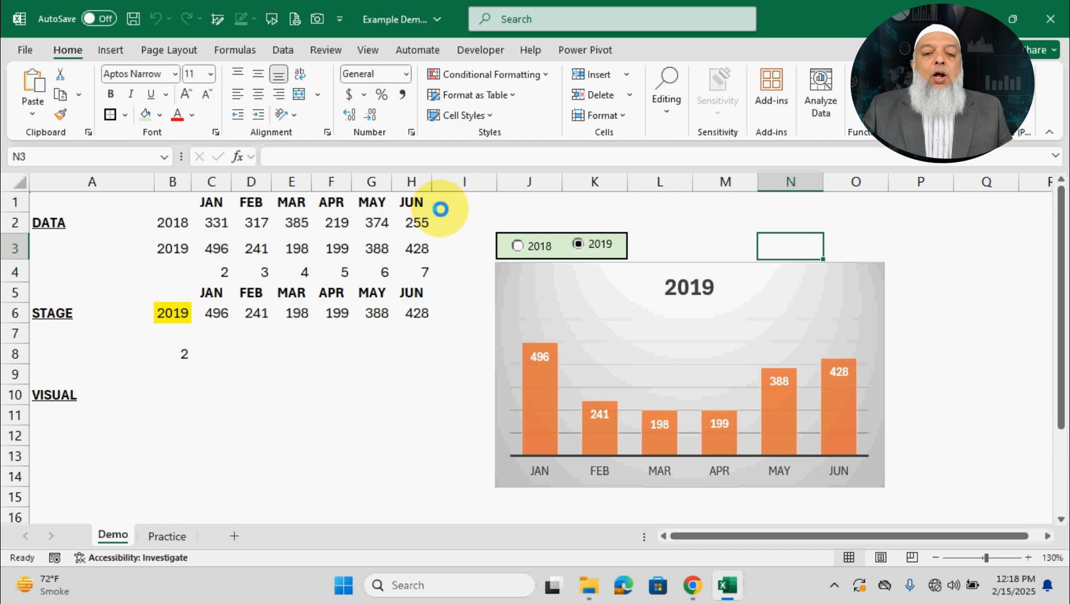
drag(413, 182, 58, 183)
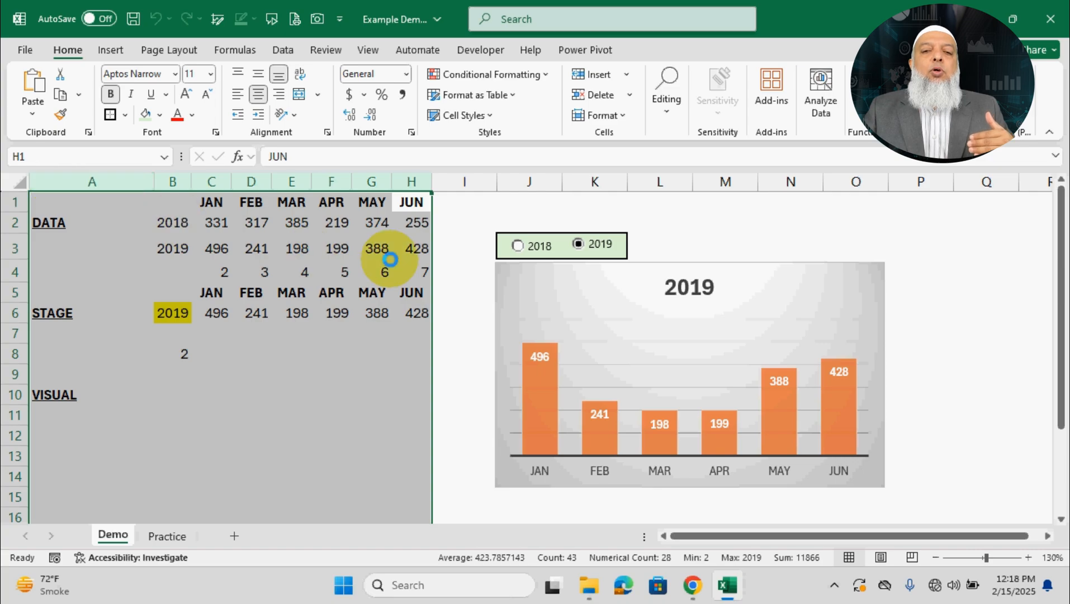
drag(535, 180, 888, 189)
click(831, 215)
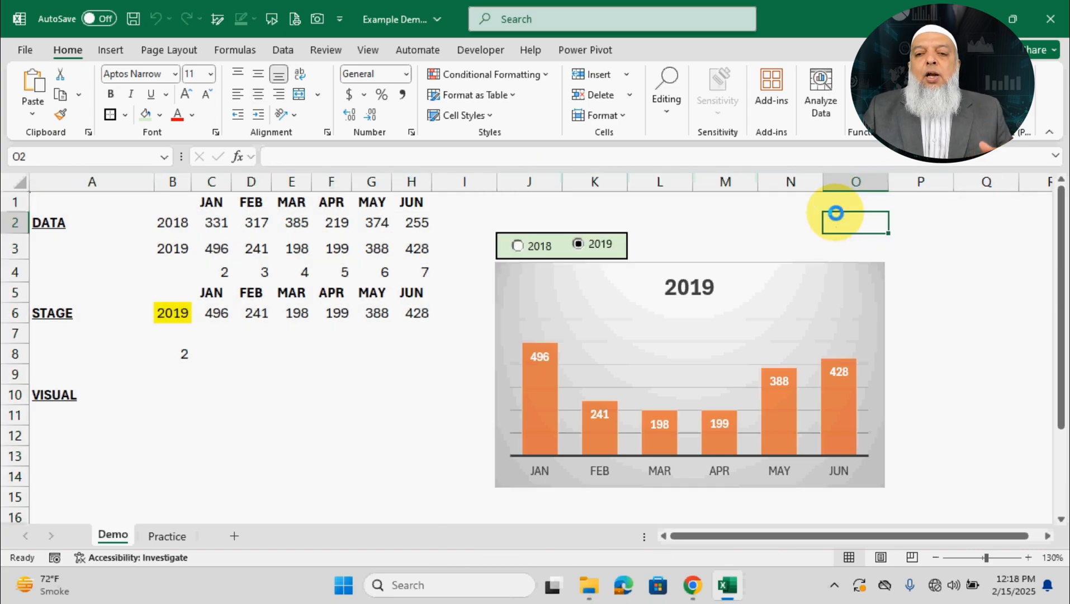
- Zoom the worksheet out to 120% and select empty cell Q2 beside the chart
click(938, 559)
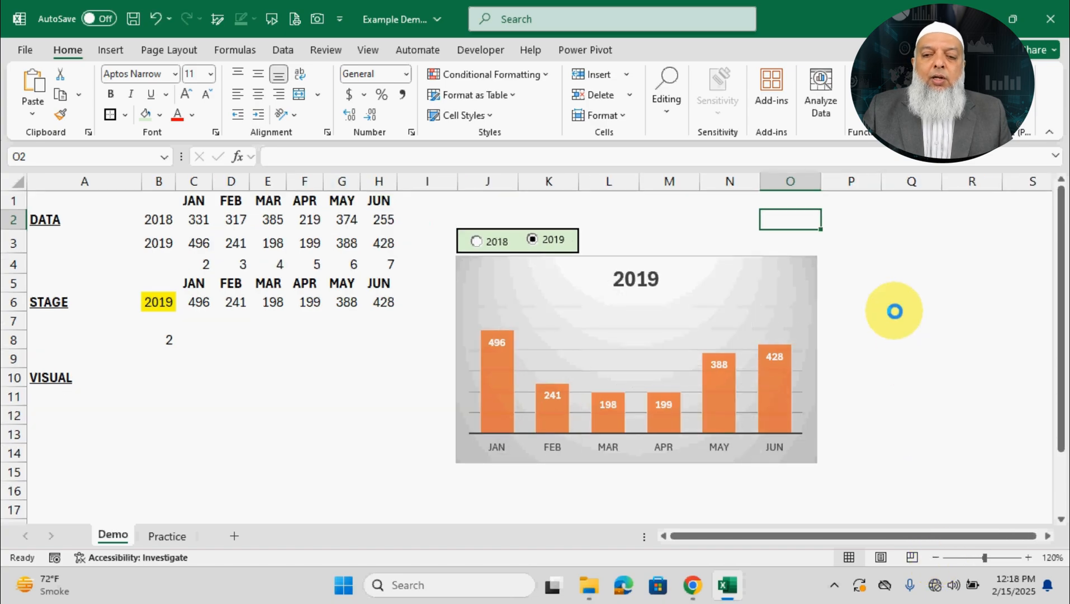
click(892, 299)
click(875, 224)
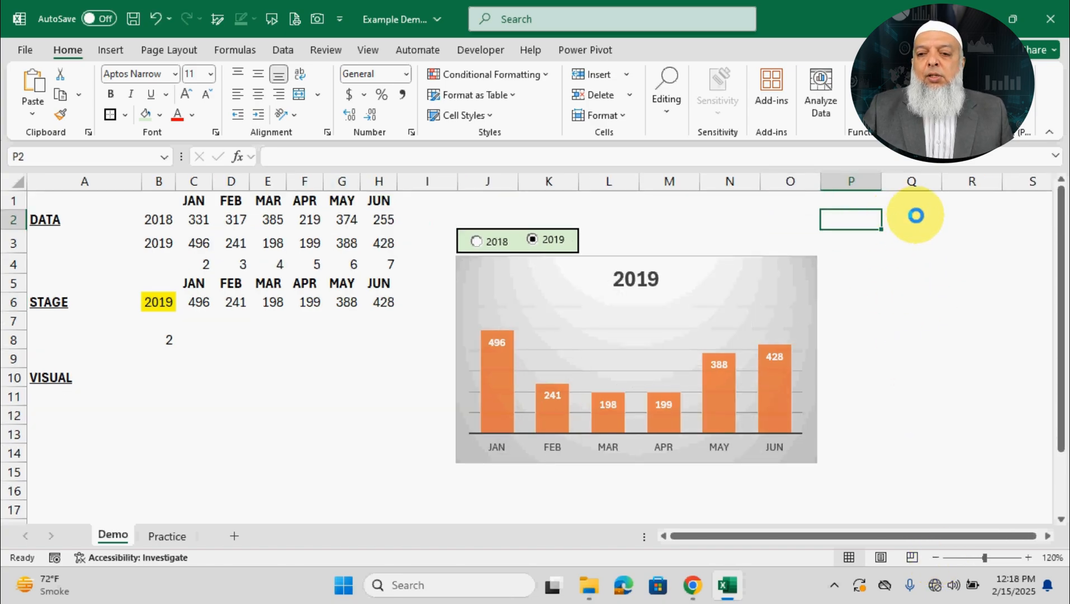
click(916, 215)
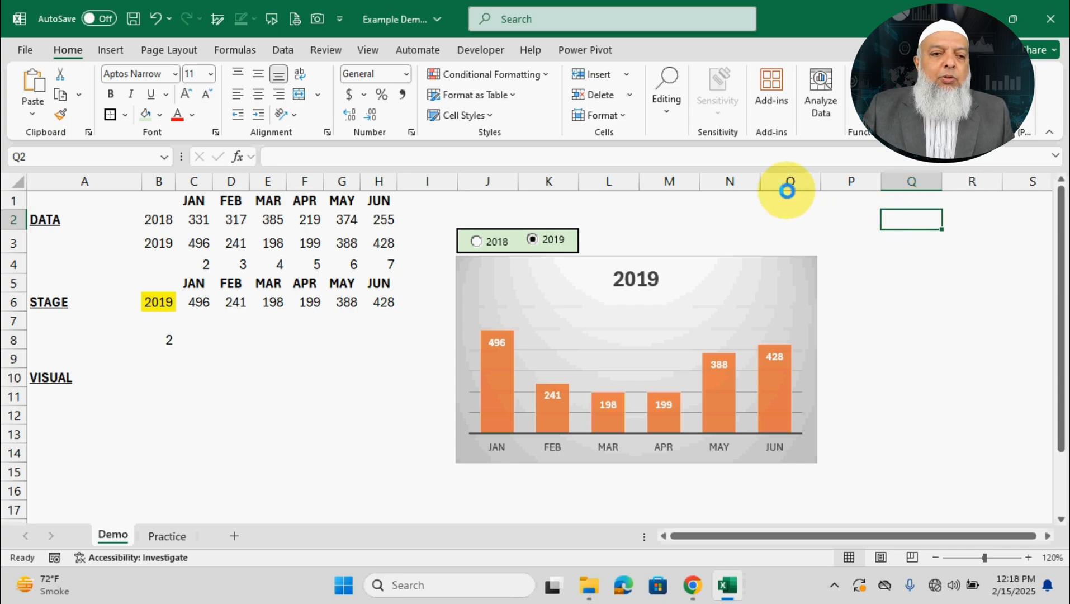
- Insert a Frame shape around the option button box and chart, positioning and resizing it to fit closely
click(110, 48)
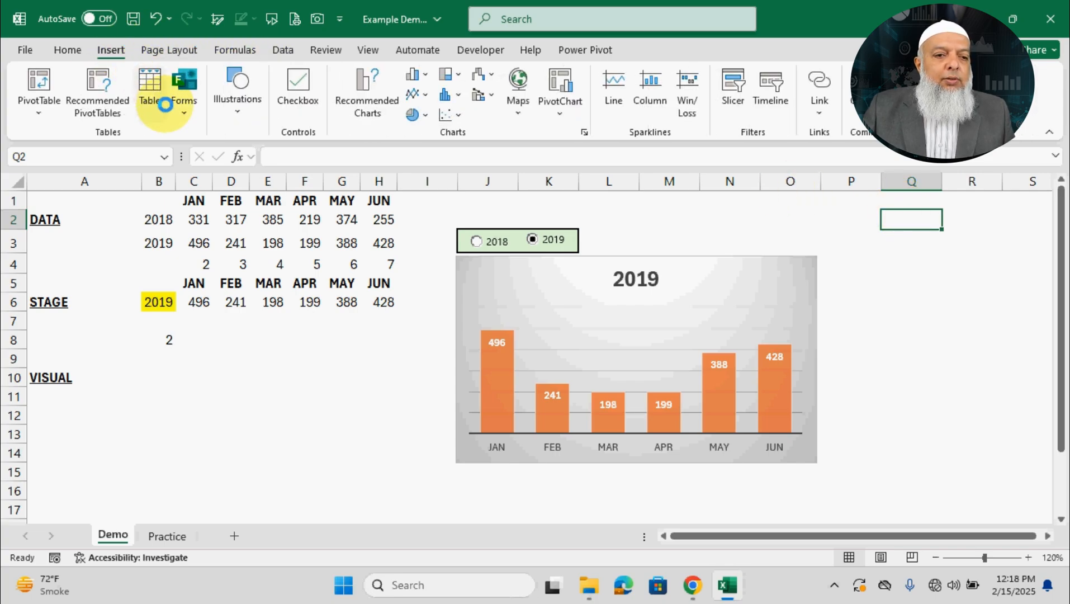
click(240, 107)
click(261, 186)
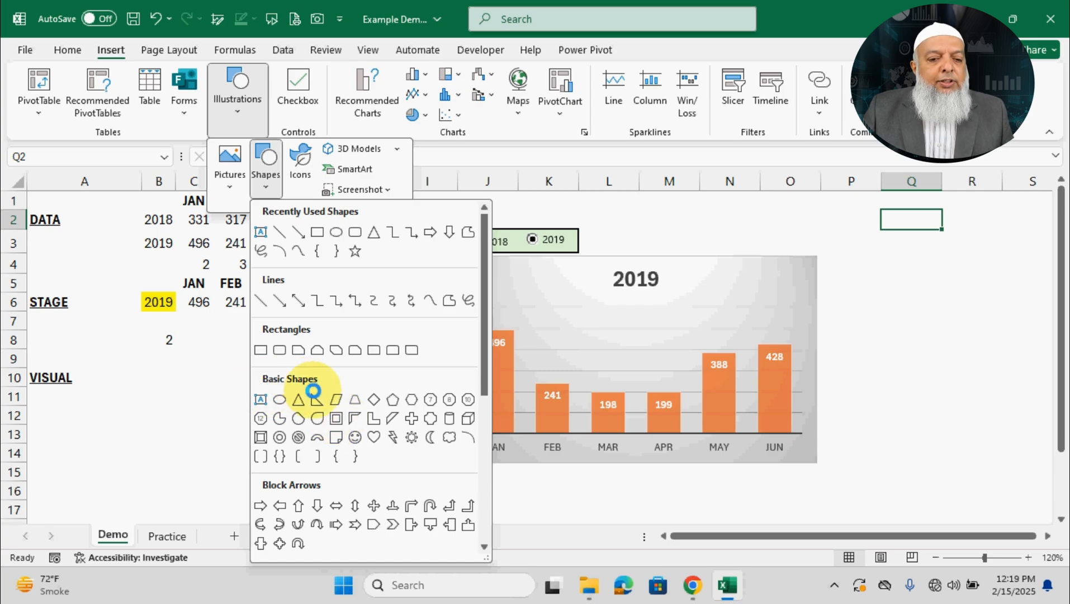
click(335, 419)
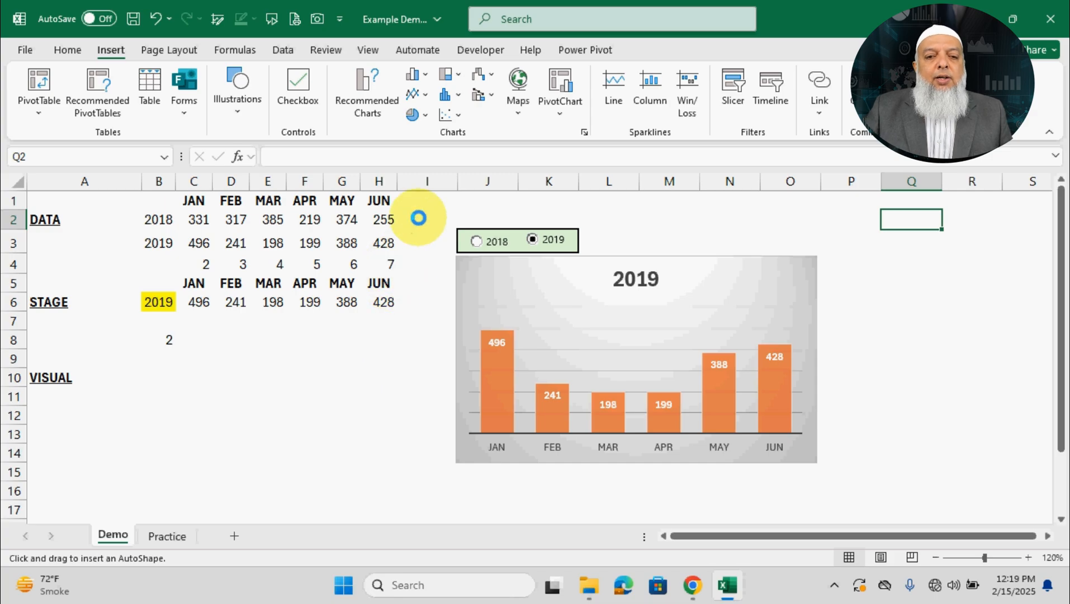
mouse_move(421, 205)
mouse_down()
mouse_move(618, 493)
mouse_move(872, 503)
mouse_up()
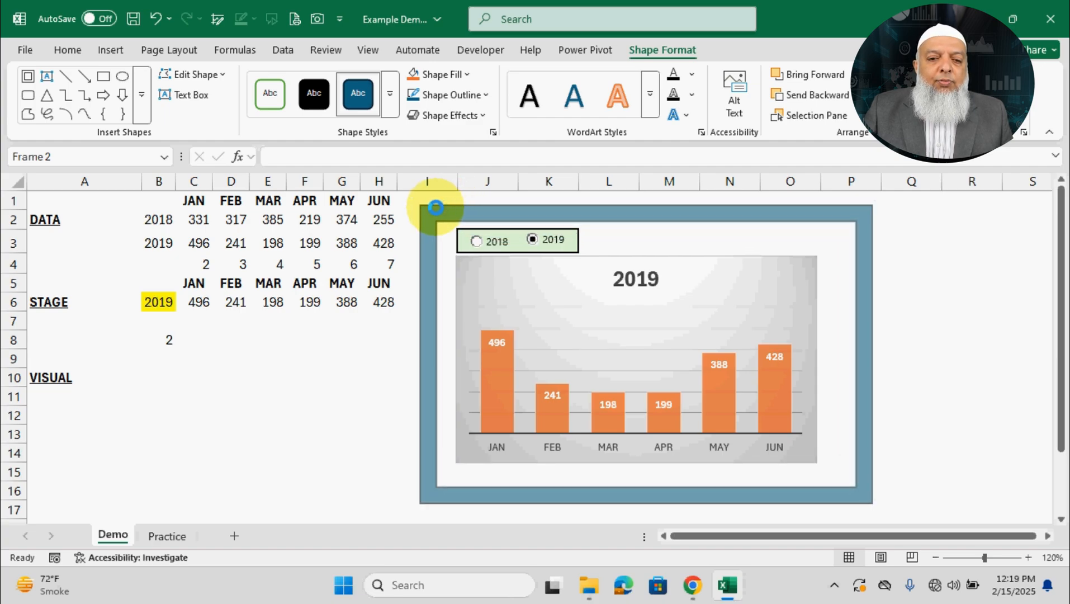
drag(435, 208, 477, 213)
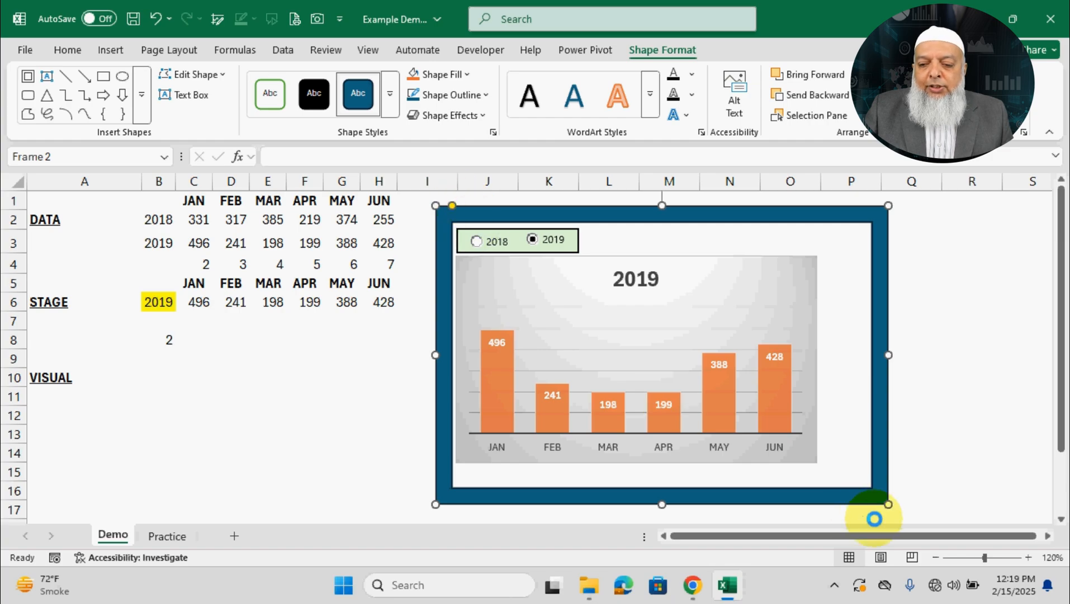
drag(888, 504, 838, 484)
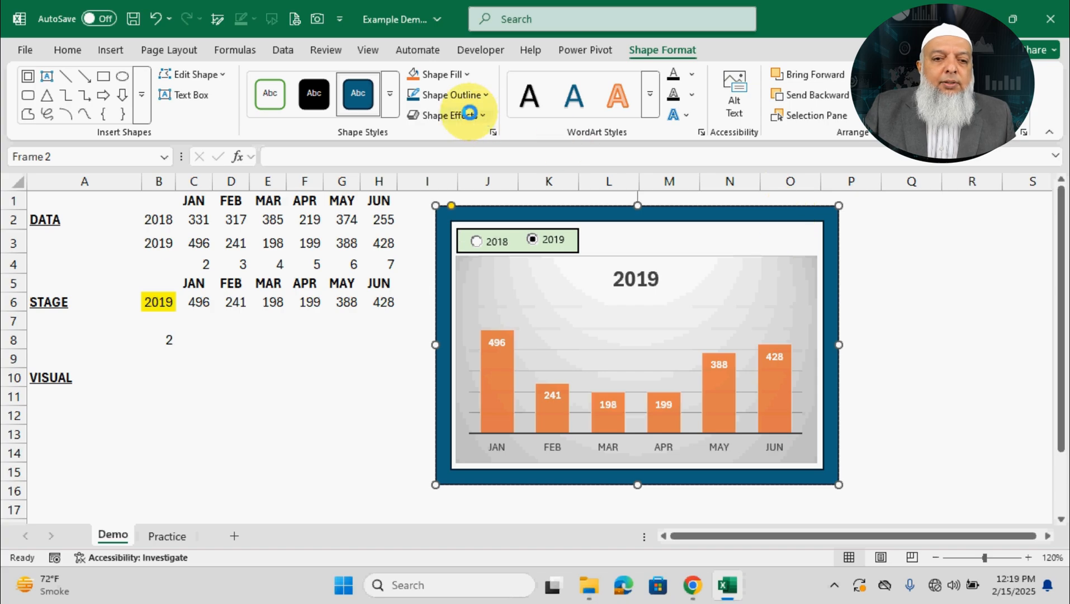
- Apply an orange gradient theme style to the frame shape around the chart
click(390, 93)
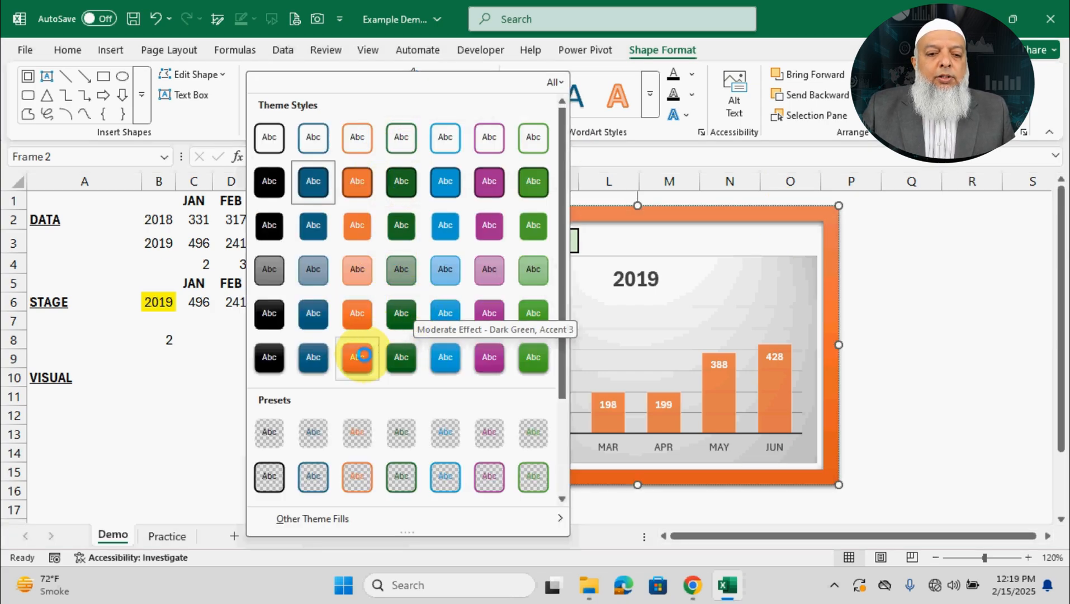
click(358, 316)
click(957, 268)
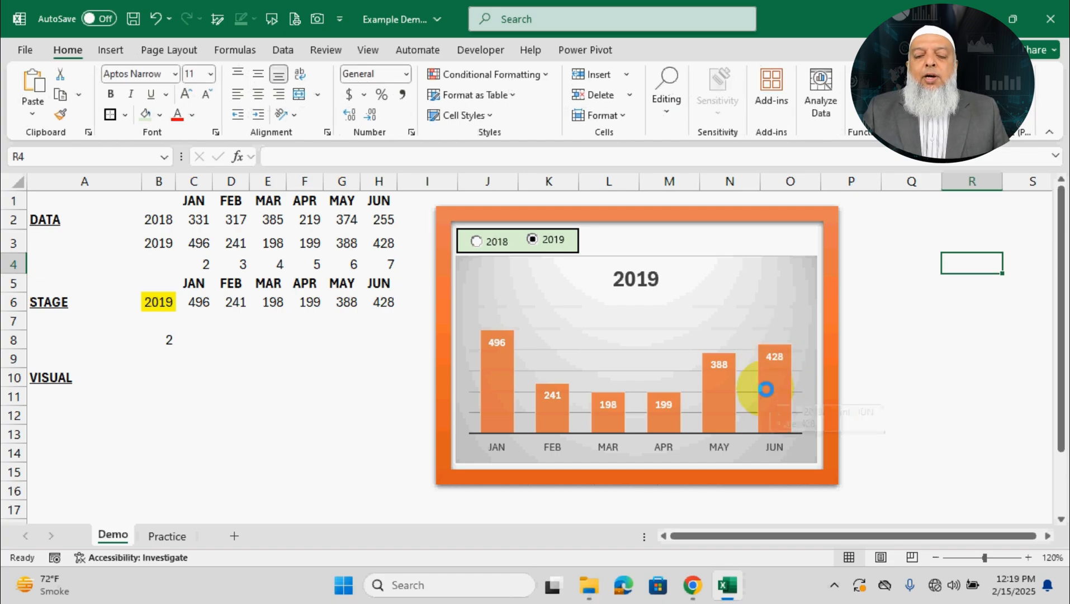
click(836, 349)
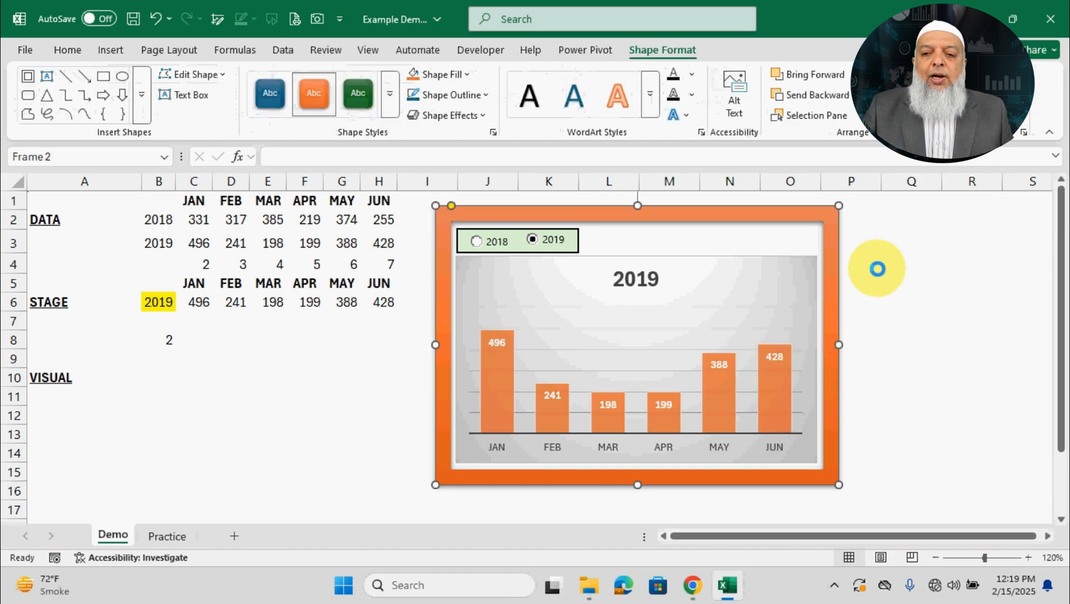
- Give the chart area the first outer shadow preset and the first bevel preset
click(768, 255)
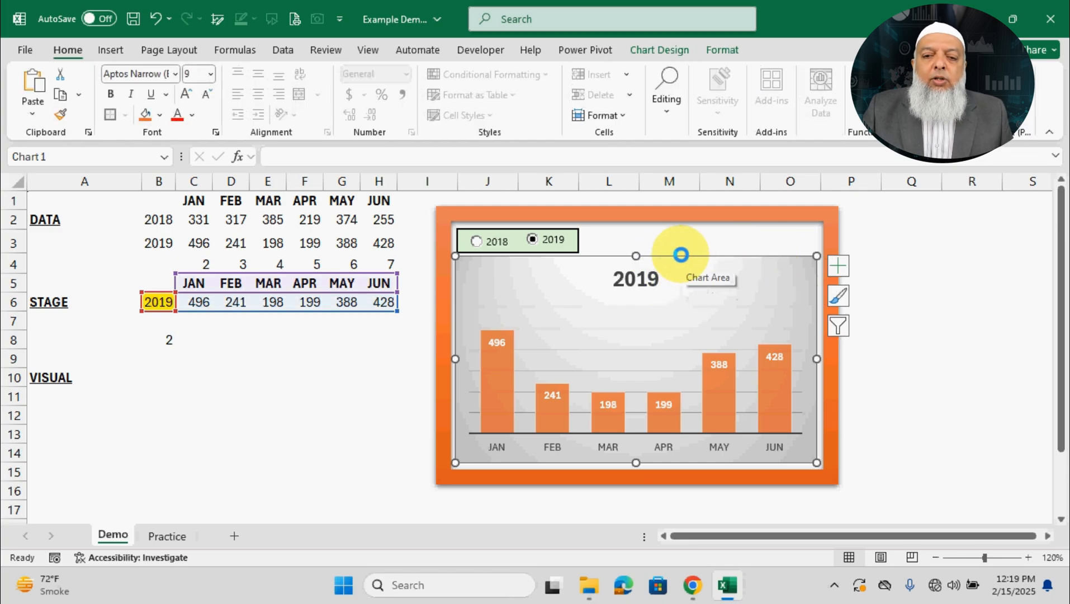
click(721, 49)
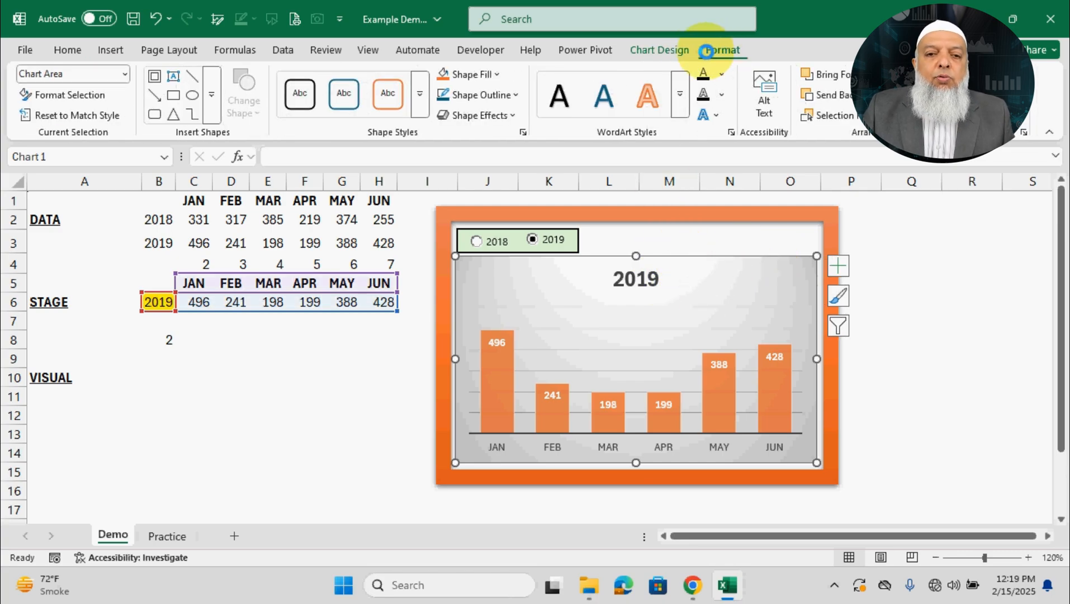
click(509, 116)
mouse_move(499, 179)
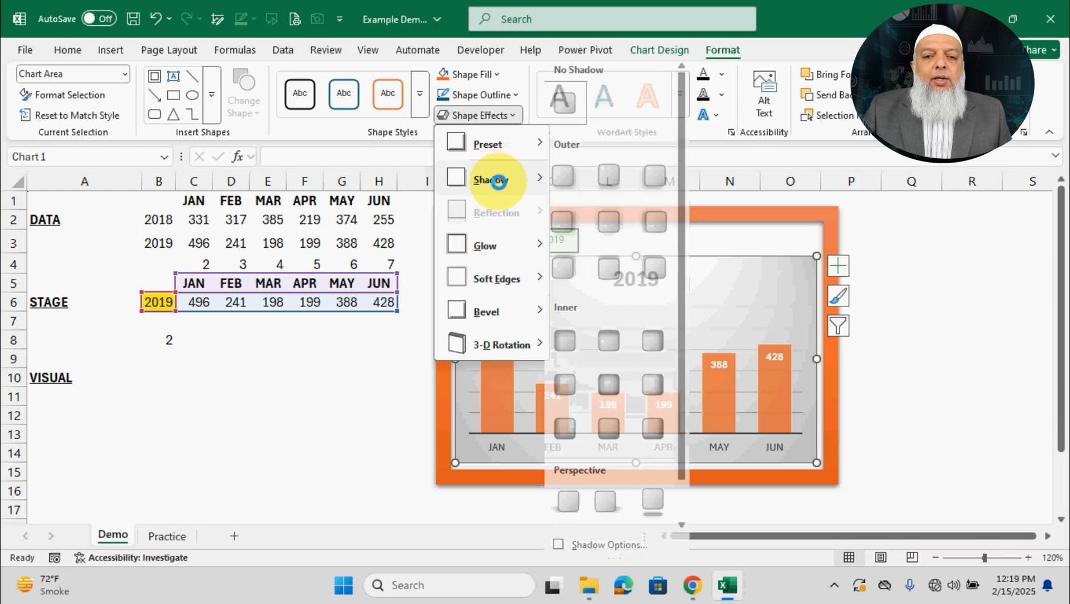
click(569, 176)
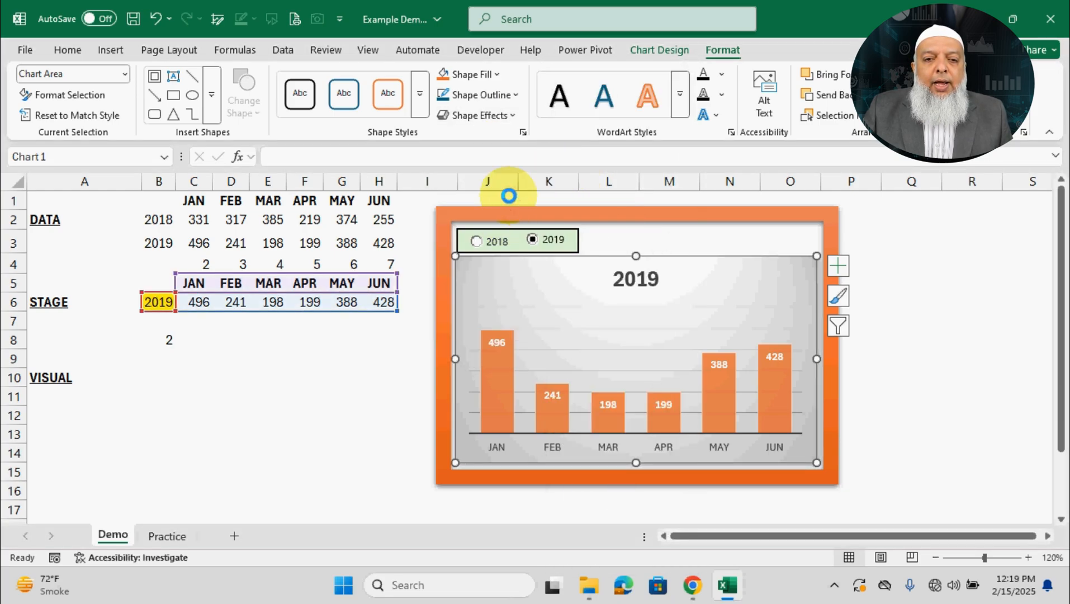
click(499, 114)
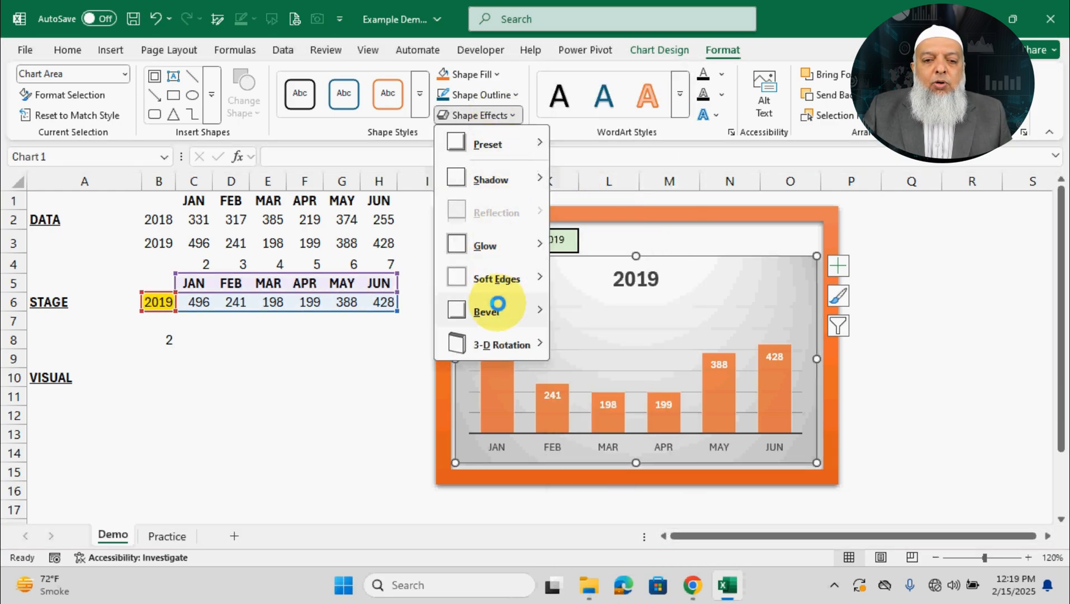
mouse_move(498, 303)
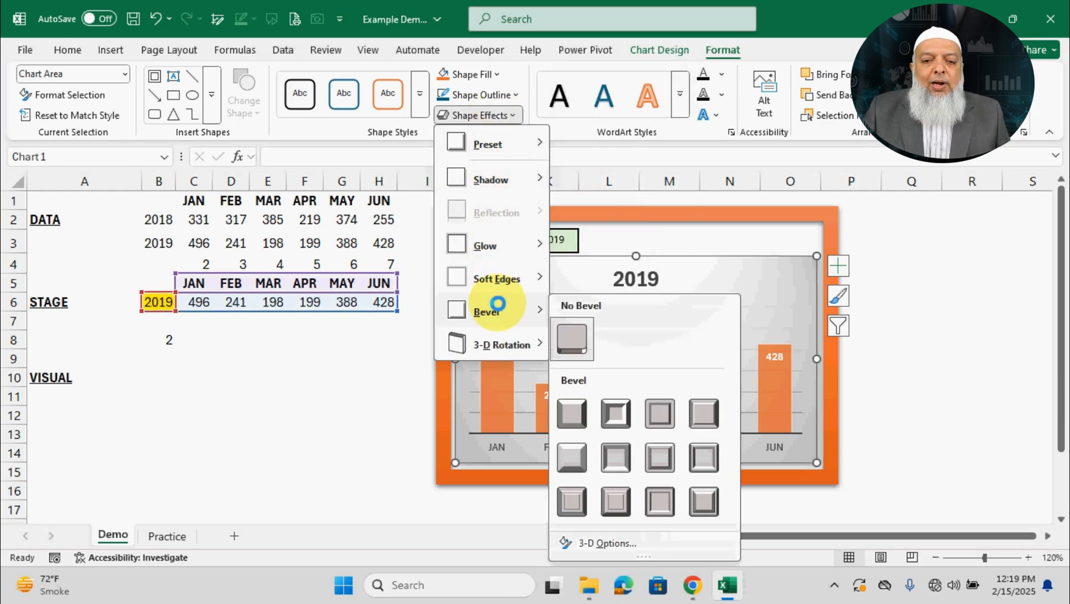
click(569, 411)
click(928, 263)
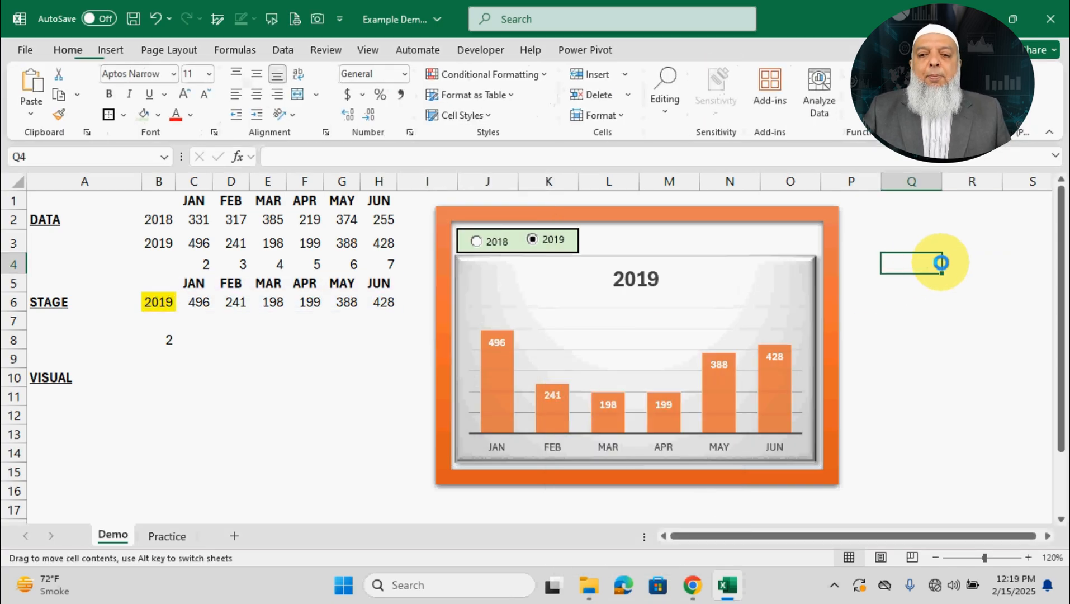
- Give the orange frame the first outer shadow preset and the first bevel preset
click(833, 217)
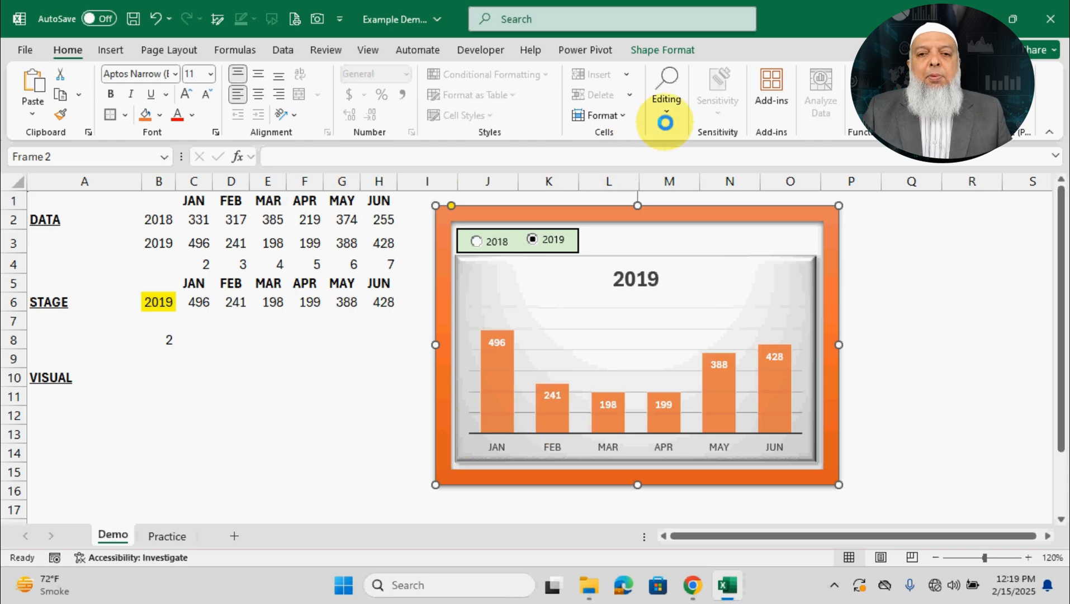
click(680, 53)
click(447, 115)
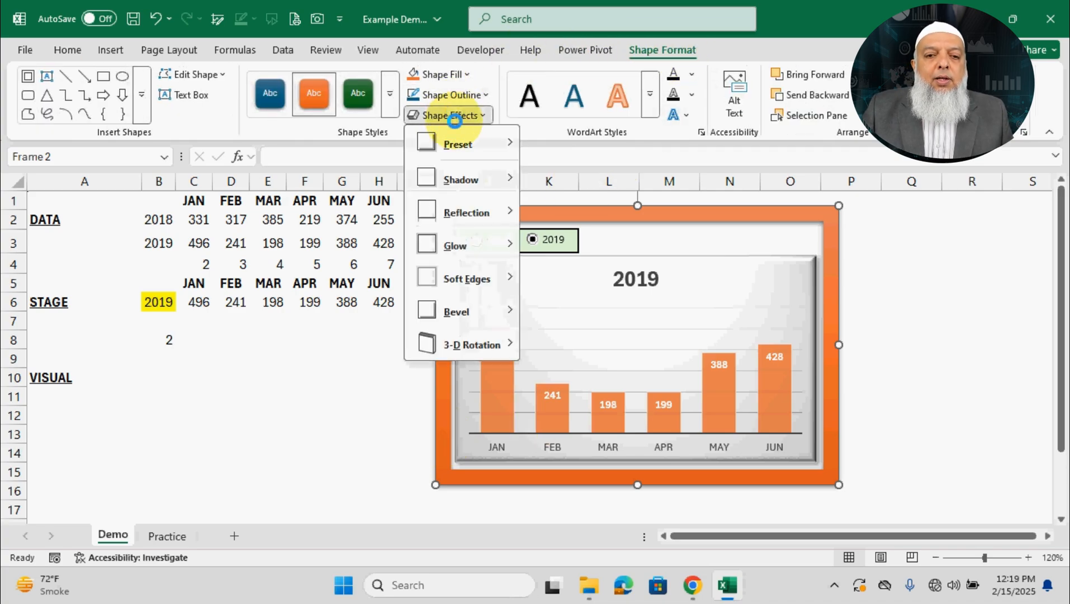
mouse_move(471, 170)
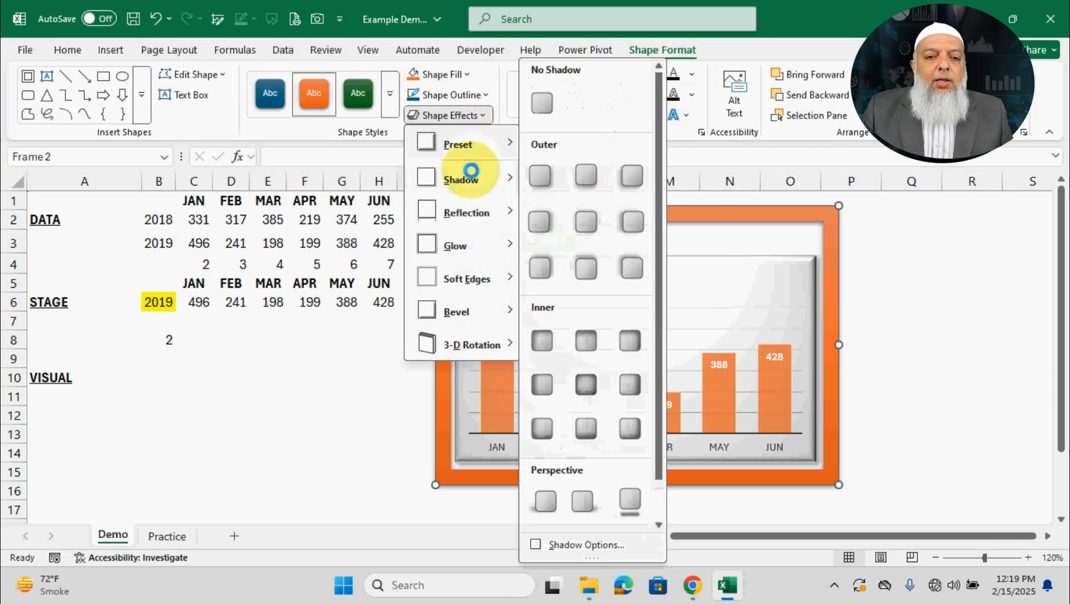
click(546, 177)
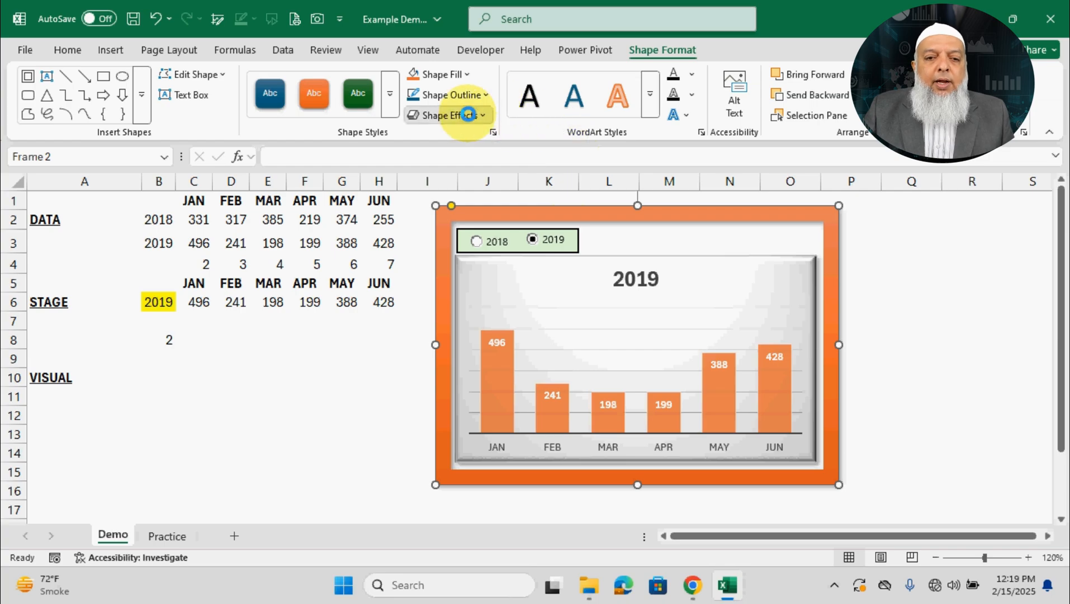
click(471, 115)
mouse_move(461, 307)
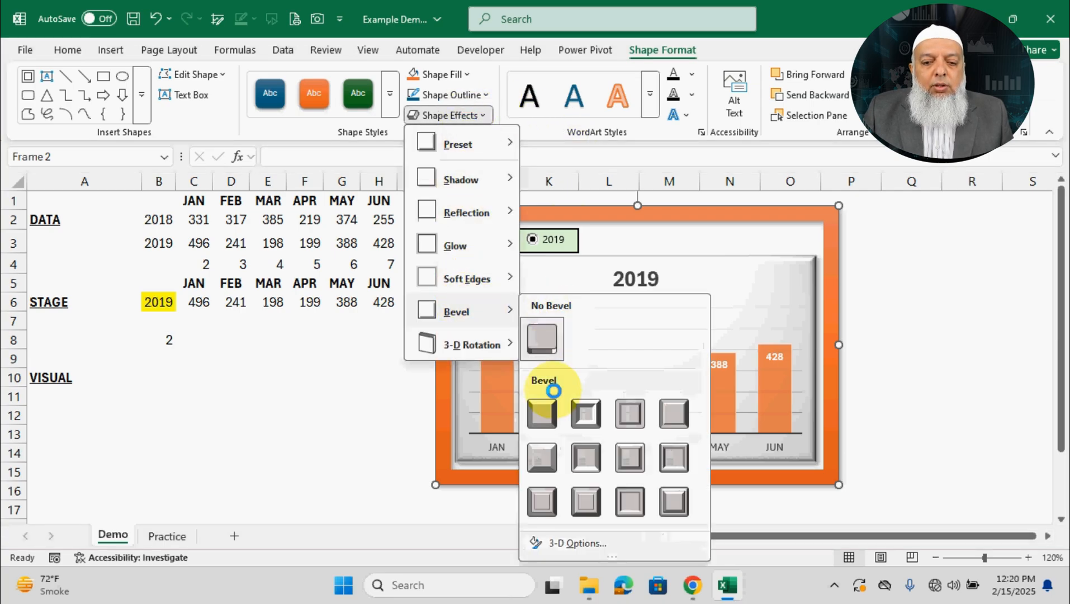
click(548, 409)
click(975, 299)
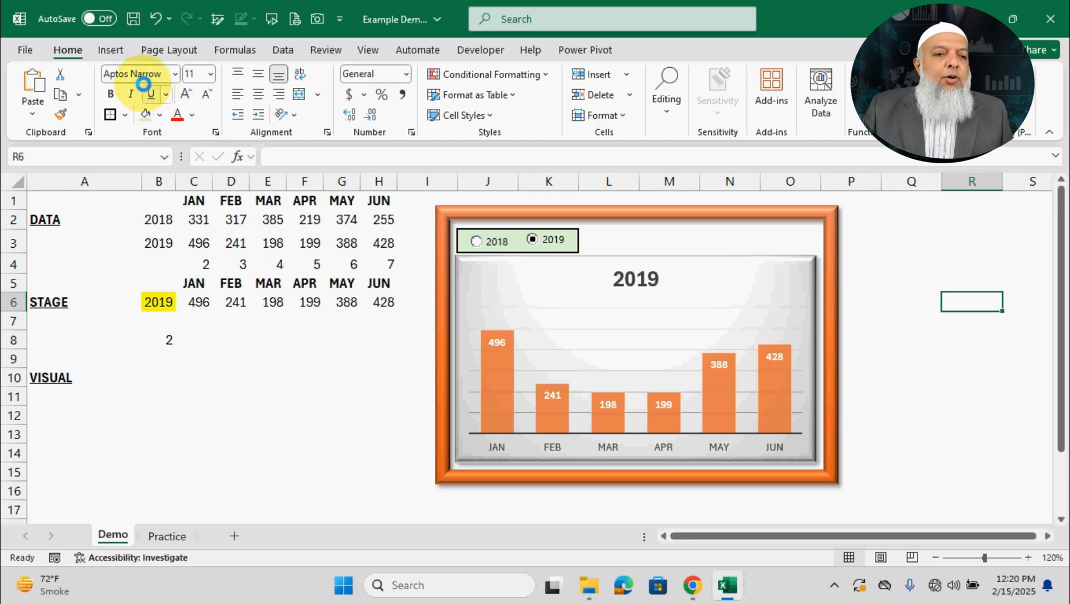
- Draw a rounded-corner rectangle above the chart, beside the option buttons, and add the text "Sales Data" to it
click(107, 47)
click(247, 118)
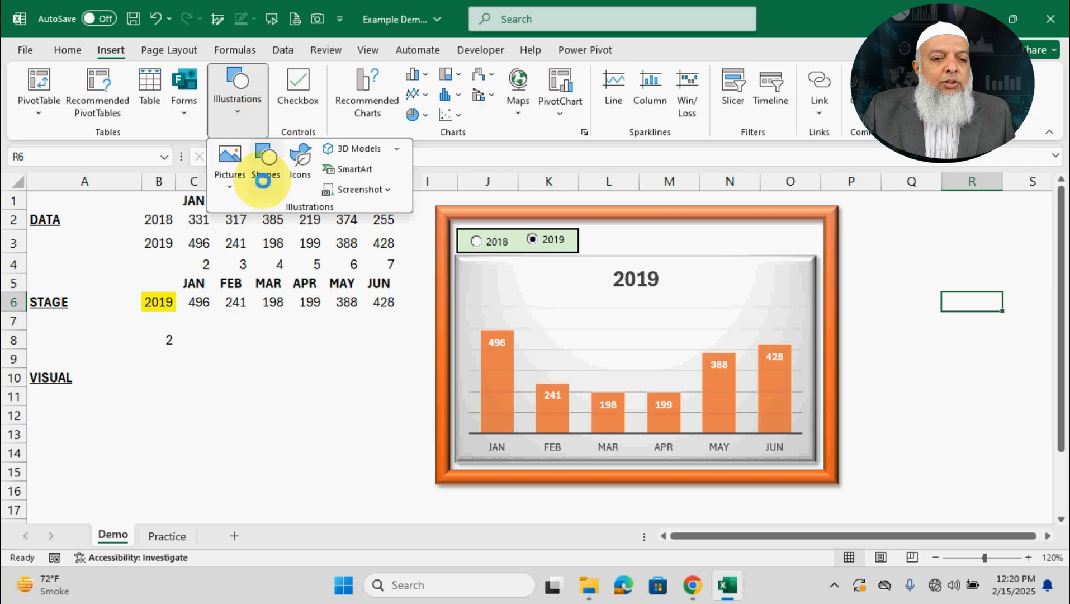
click(265, 168)
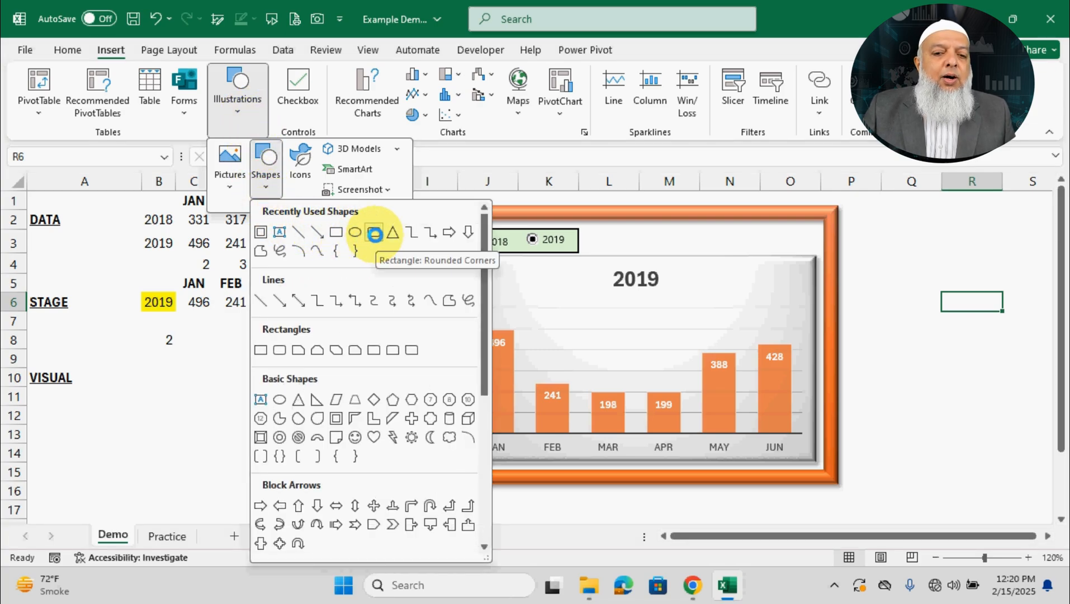
click(374, 234)
mouse_move(612, 223)
mouse_down()
mouse_move(655, 241)
mouse_move(806, 250)
mouse_up()
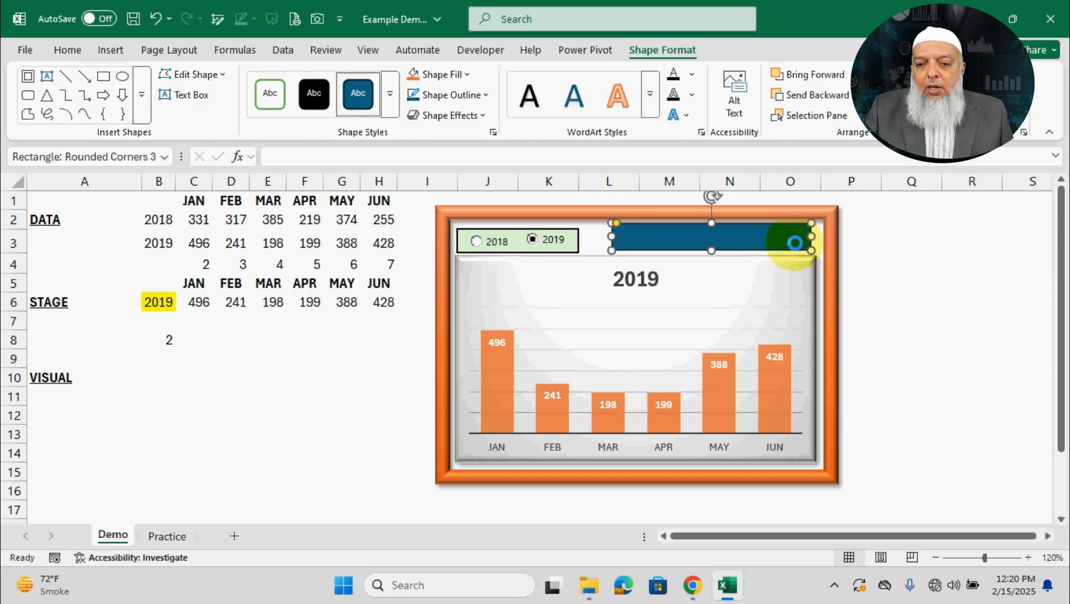
right_click(776, 232)
click(829, 274)
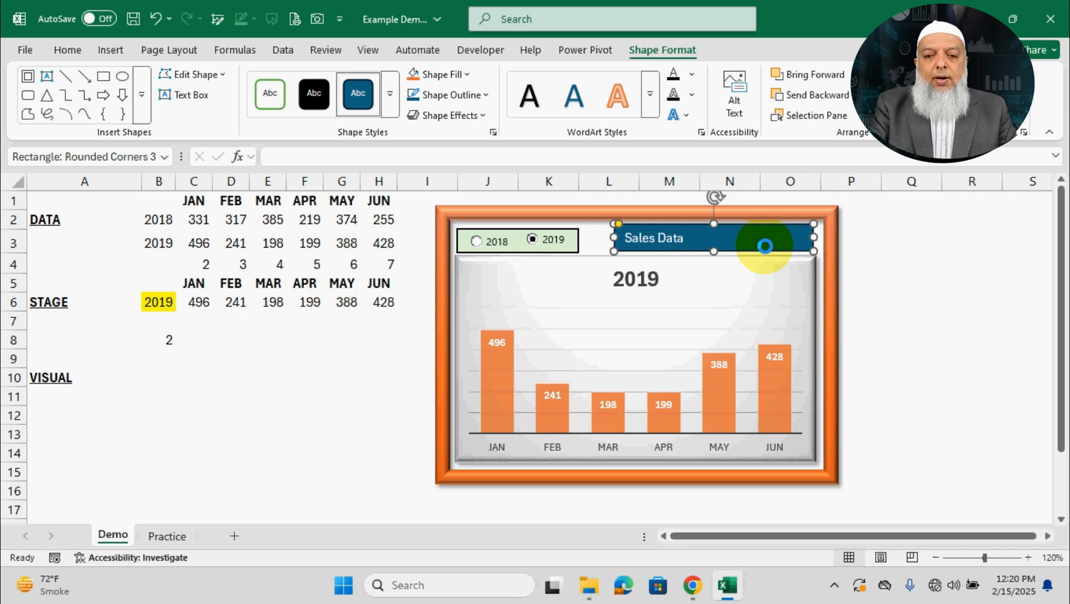
- Make the "Sales Data" text bold, 14 pt and horizontally centered in its rectangle
click(70, 49)
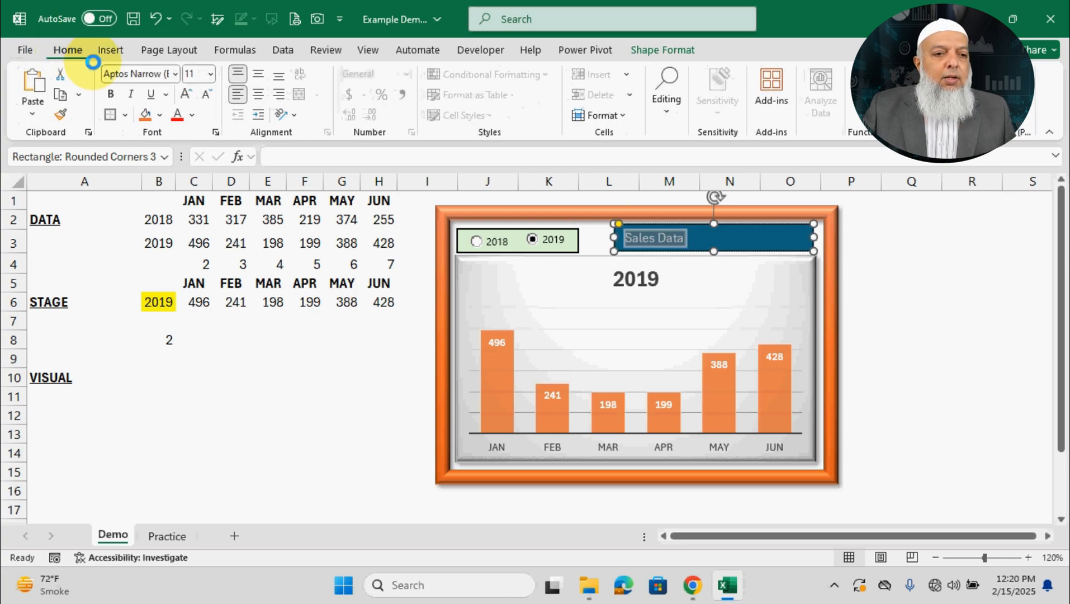
click(112, 95)
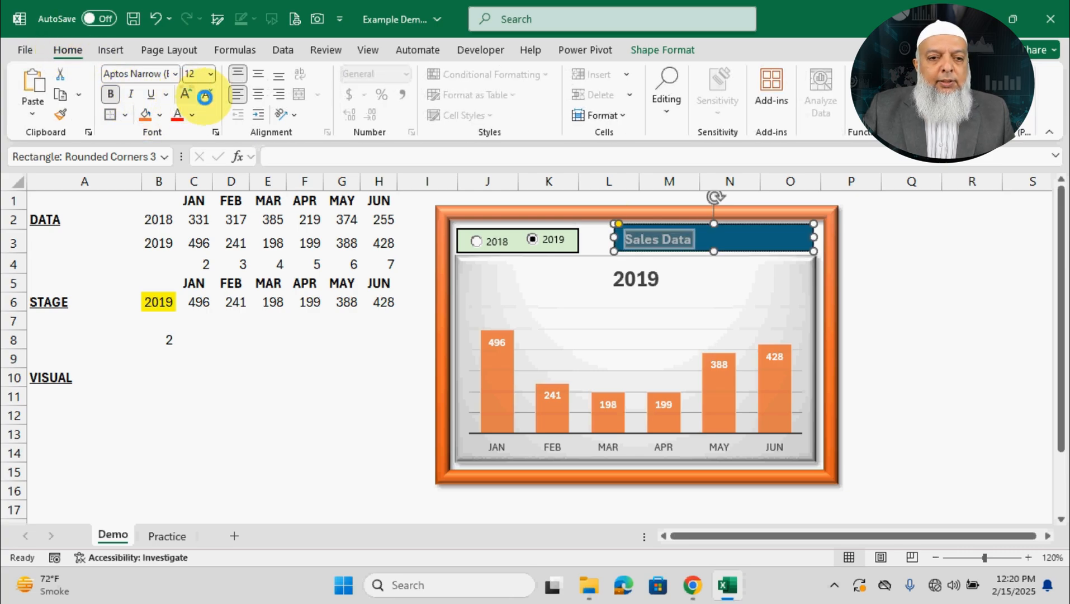
click(258, 94)
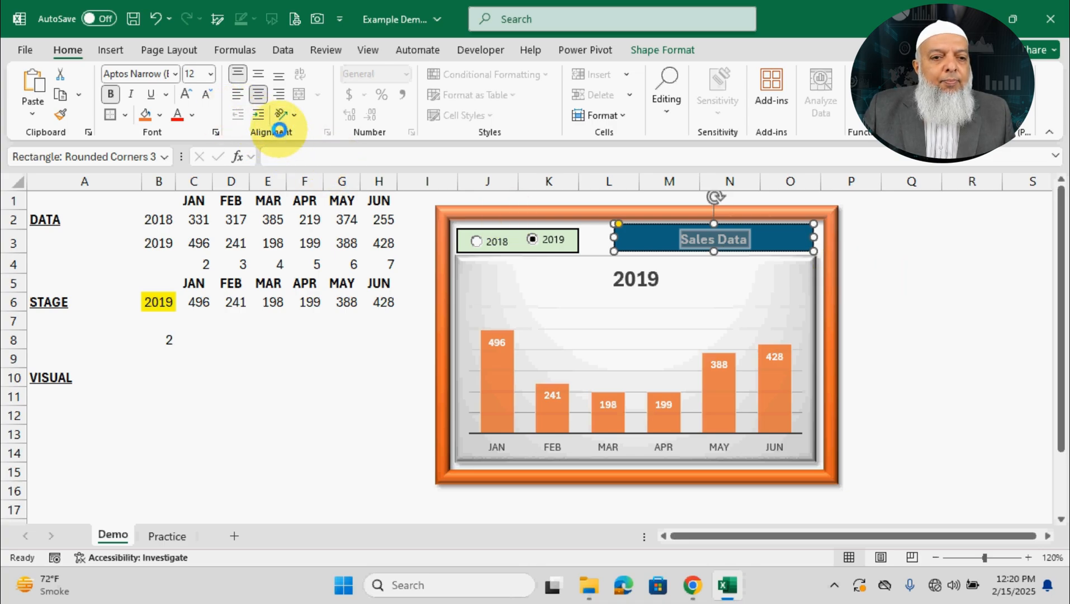
click(911, 276)
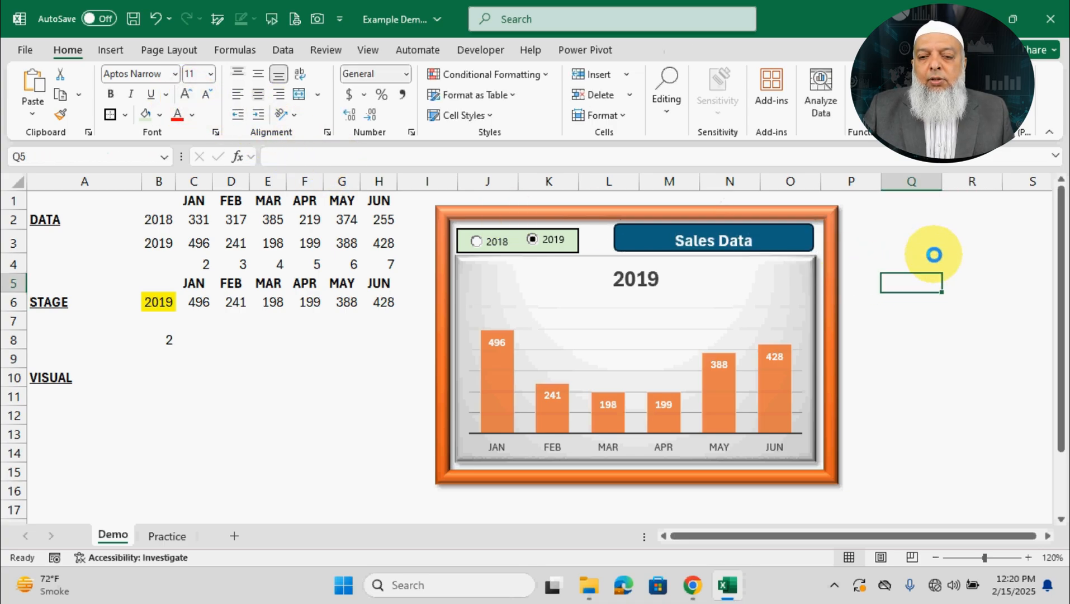
click(933, 256)
click(725, 243)
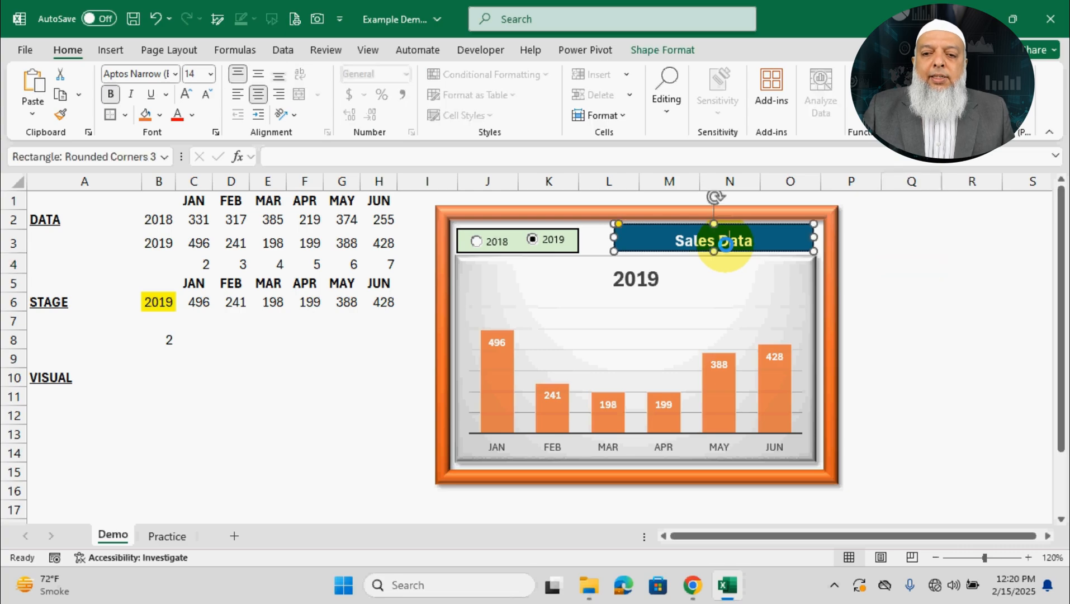
click(919, 239)
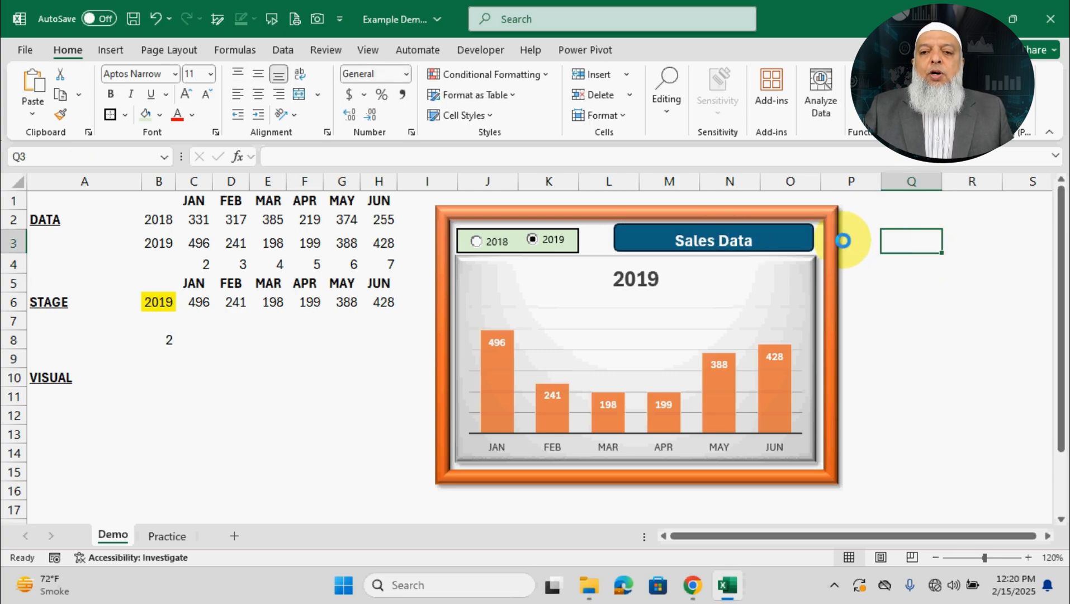
- Apply an orange gradient theme style to the "Sales Data" rectangle to match the frame
click(814, 232)
click(678, 49)
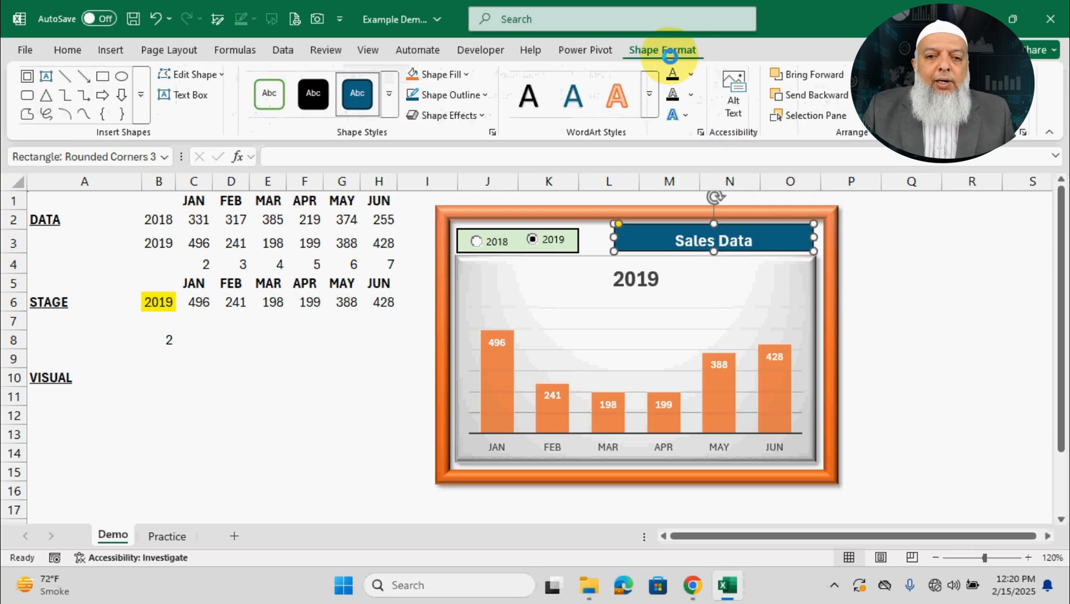
click(391, 100)
click(359, 341)
click(1001, 227)
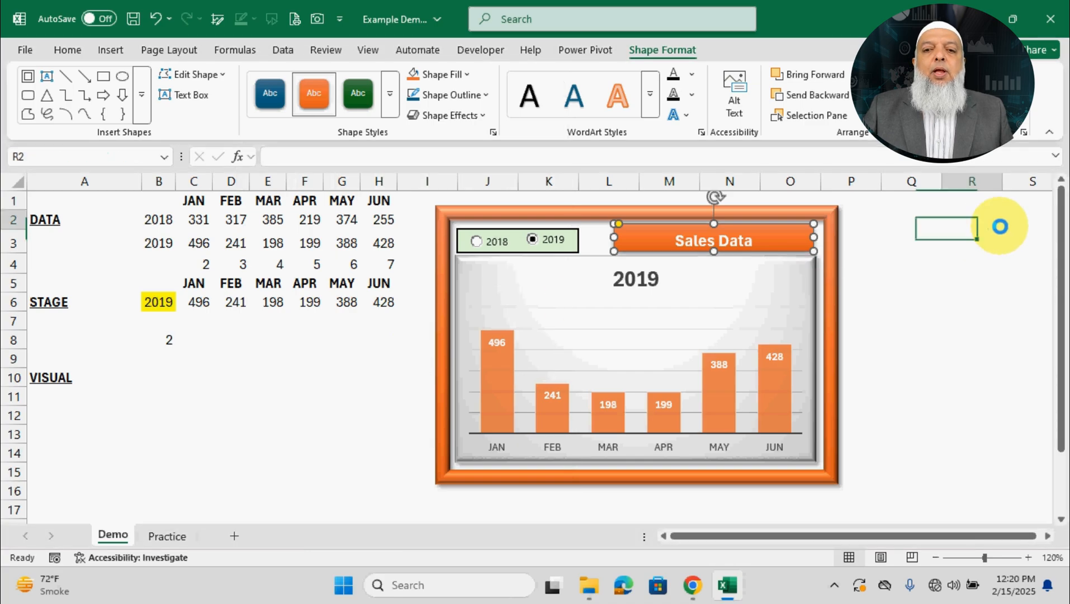
click(959, 237)
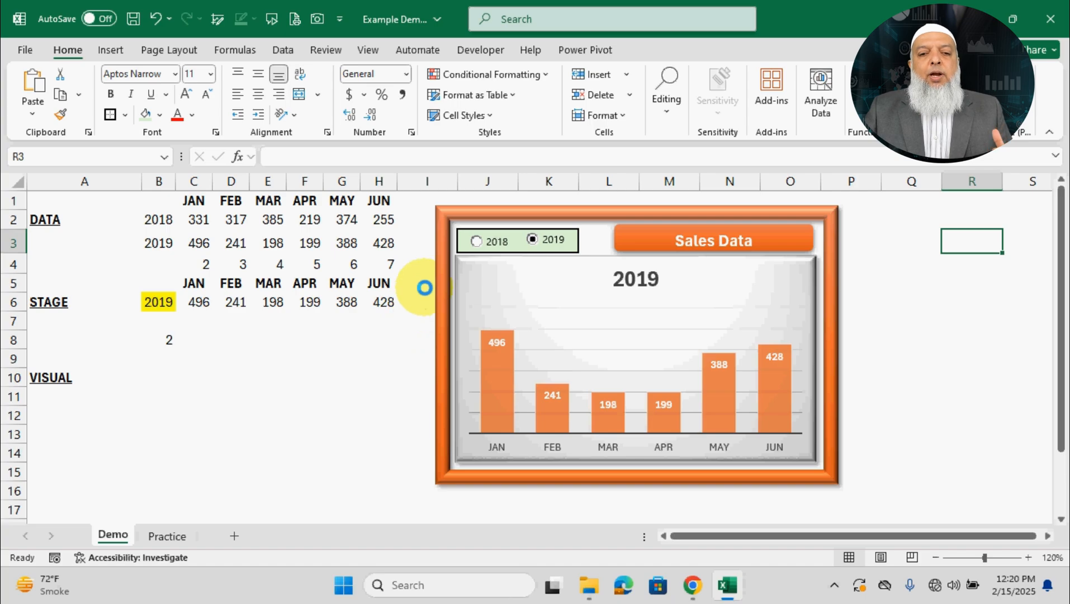
- Test the chart's option buttons by switching between 2018 and 2019, leaving 2018 selected
click(474, 239)
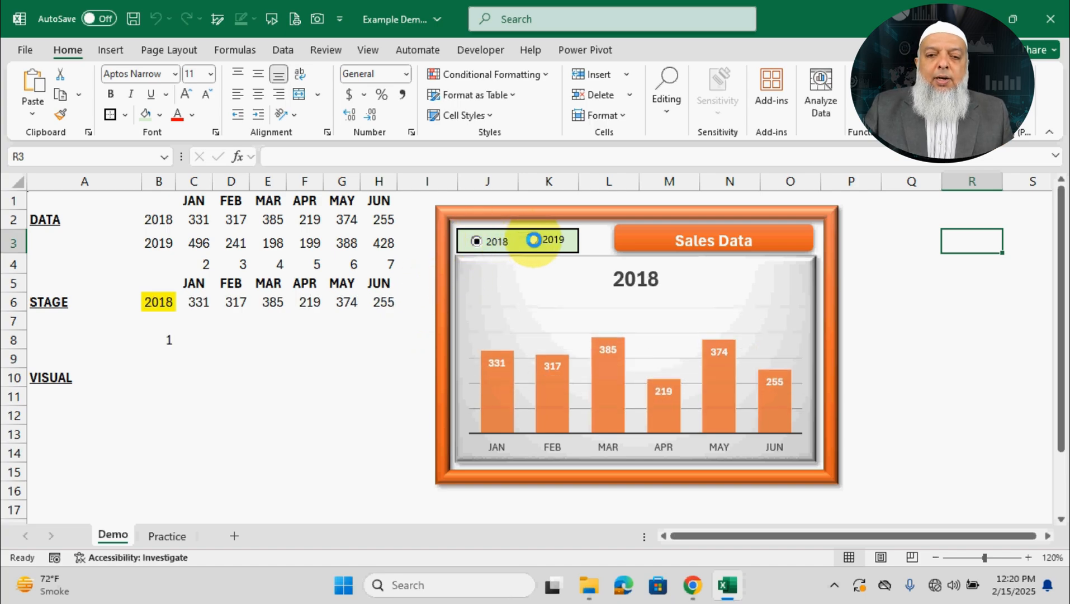
click(531, 239)
click(476, 240)
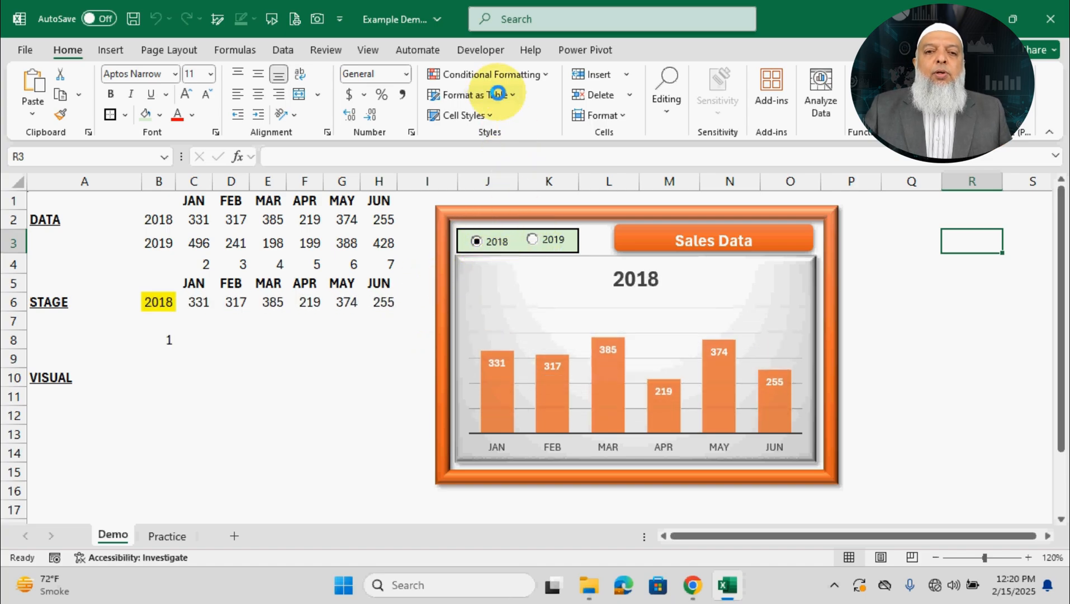
click(482, 50)
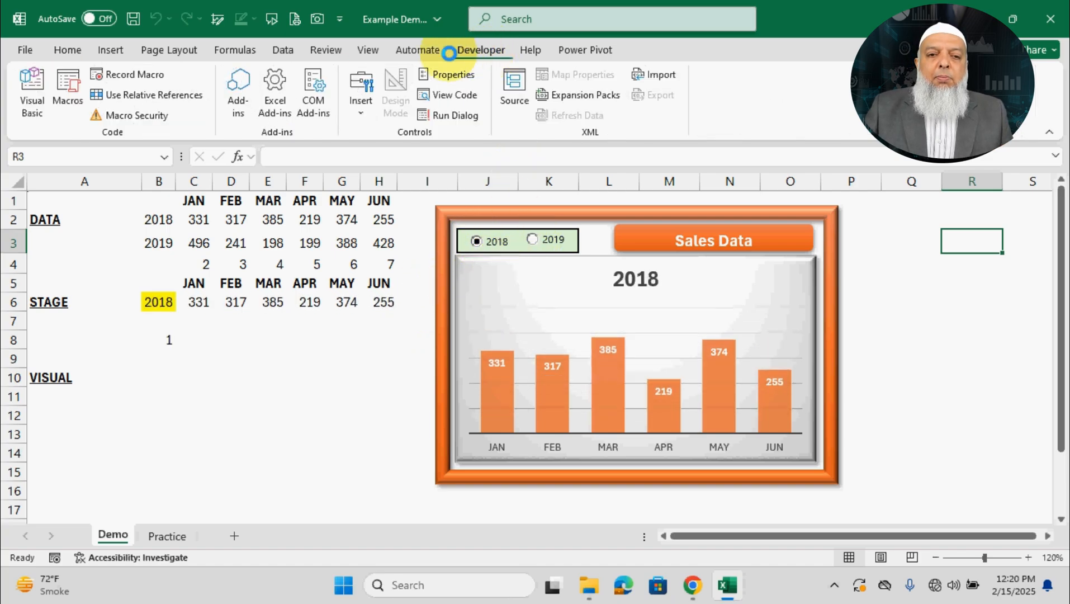
click(363, 100)
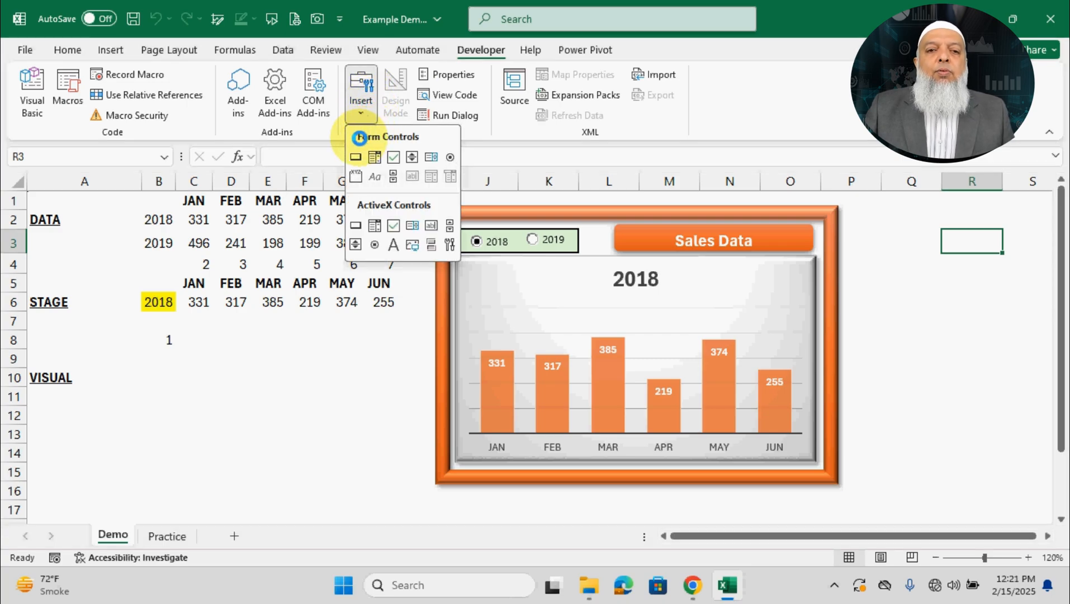
click(353, 342)
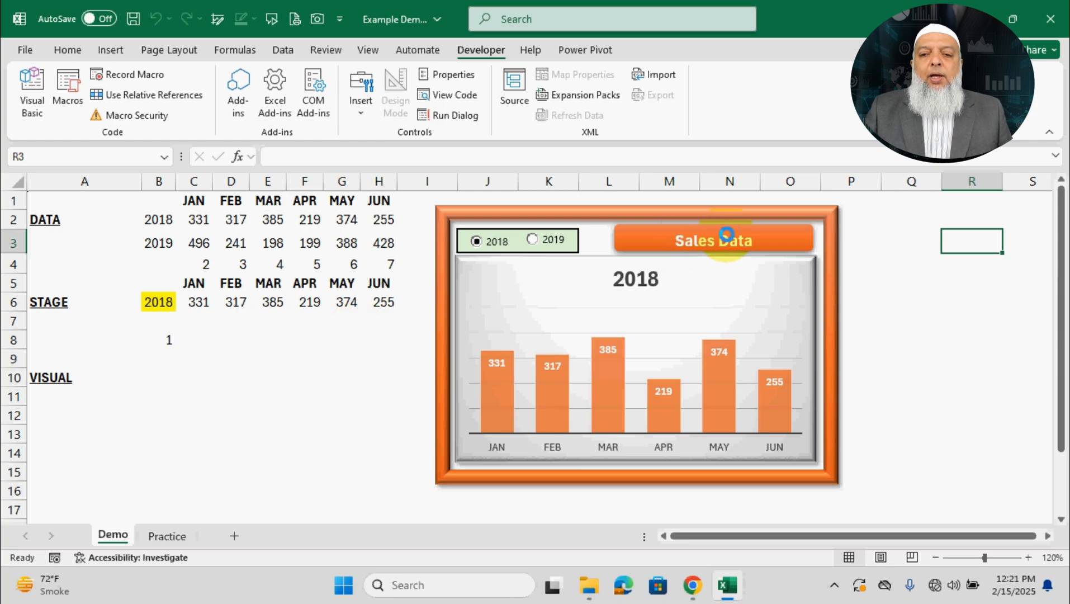
- Nudge the "Sales Data" rectangle slightly to the right within the orange frame and deselect it
click(743, 229)
drag(748, 226, 752, 226)
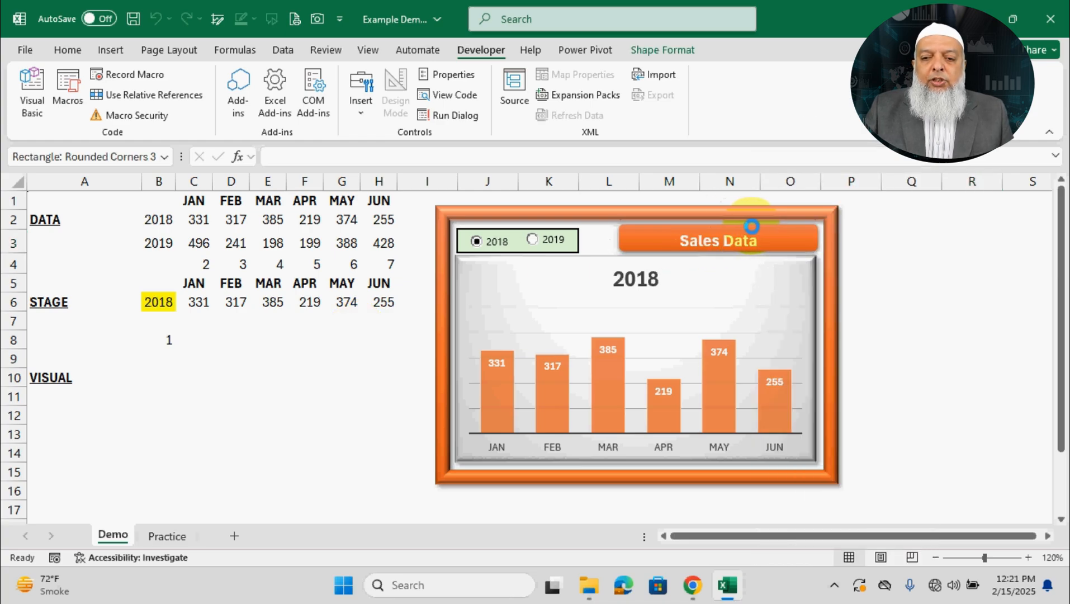
click(951, 251)
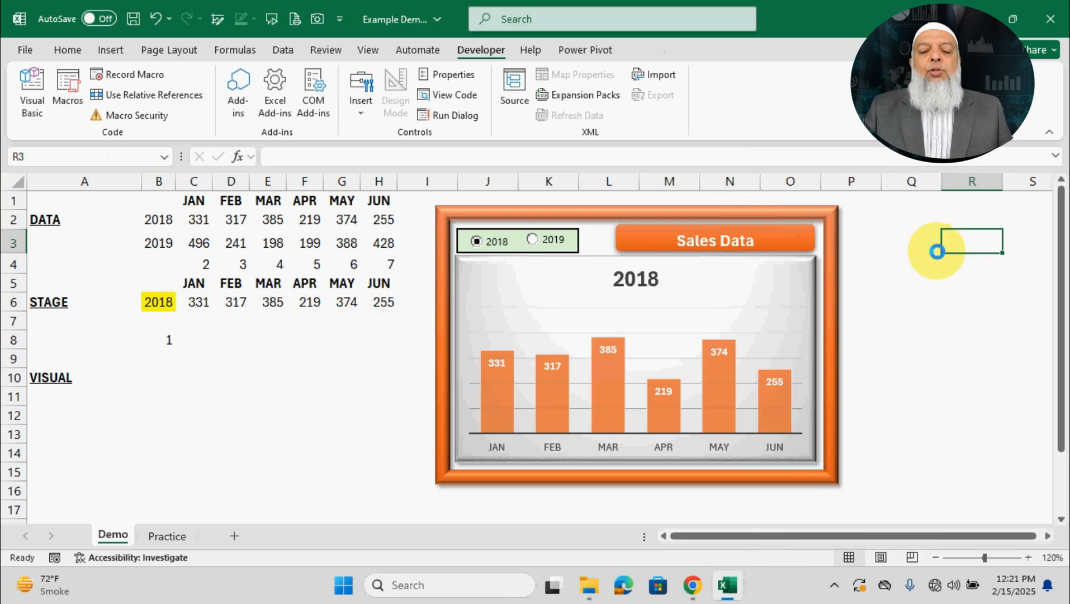